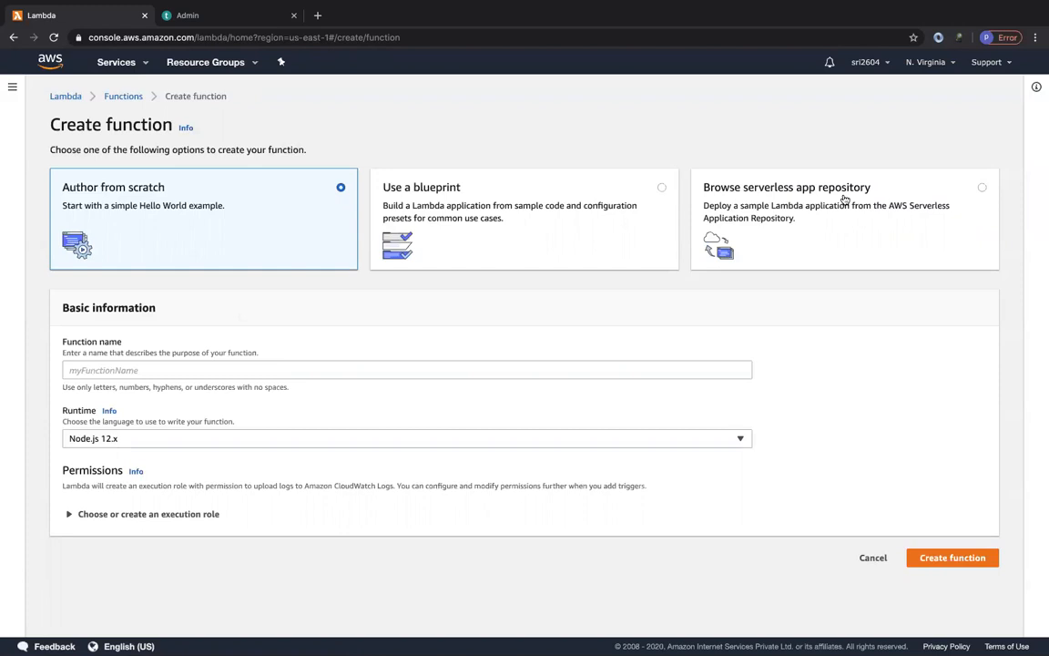
# Look through the public applications in the serverless app repository and the blueprints offered for creating a function.
pyautogui.click(844, 199)
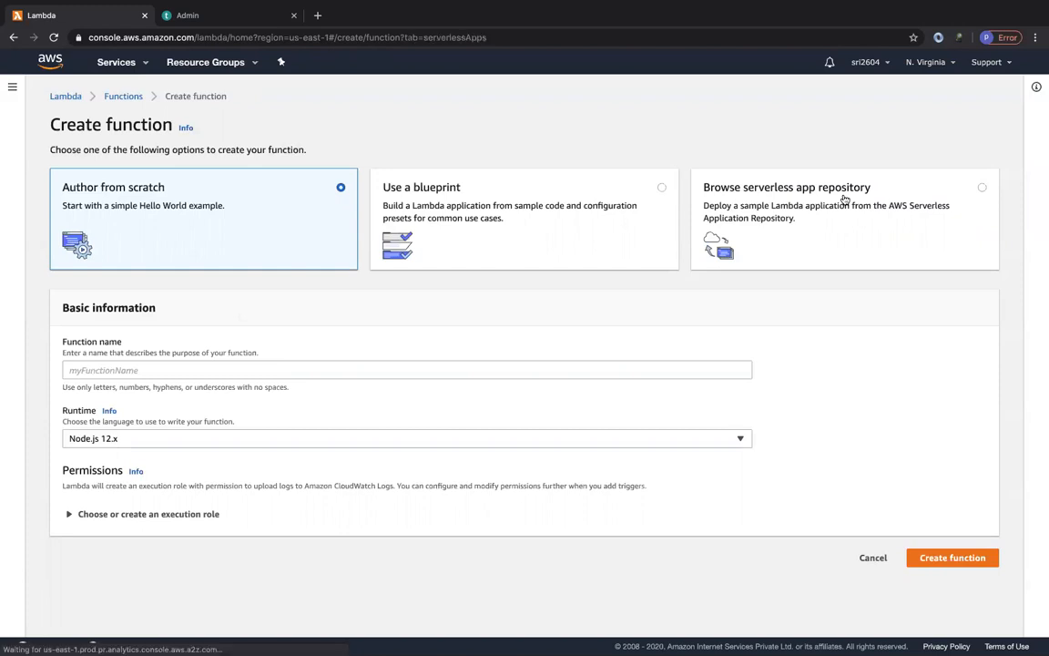
pyautogui.scroll(-1, 289, 490)
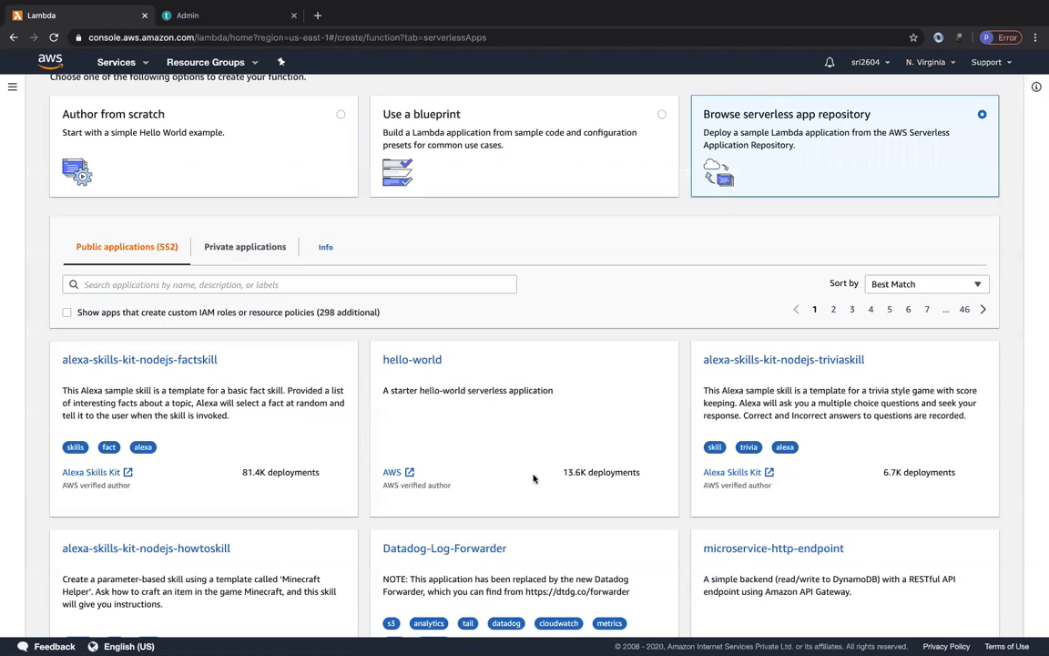
pyautogui.scroll(-1, 547, 446)
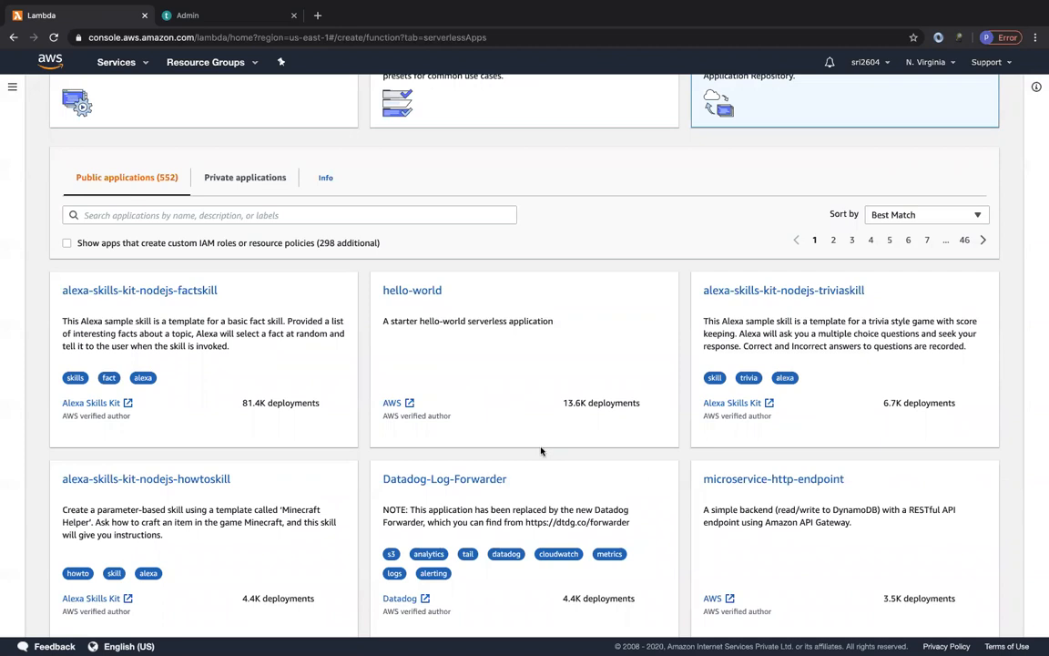
pyautogui.scroll(2, 516, 451)
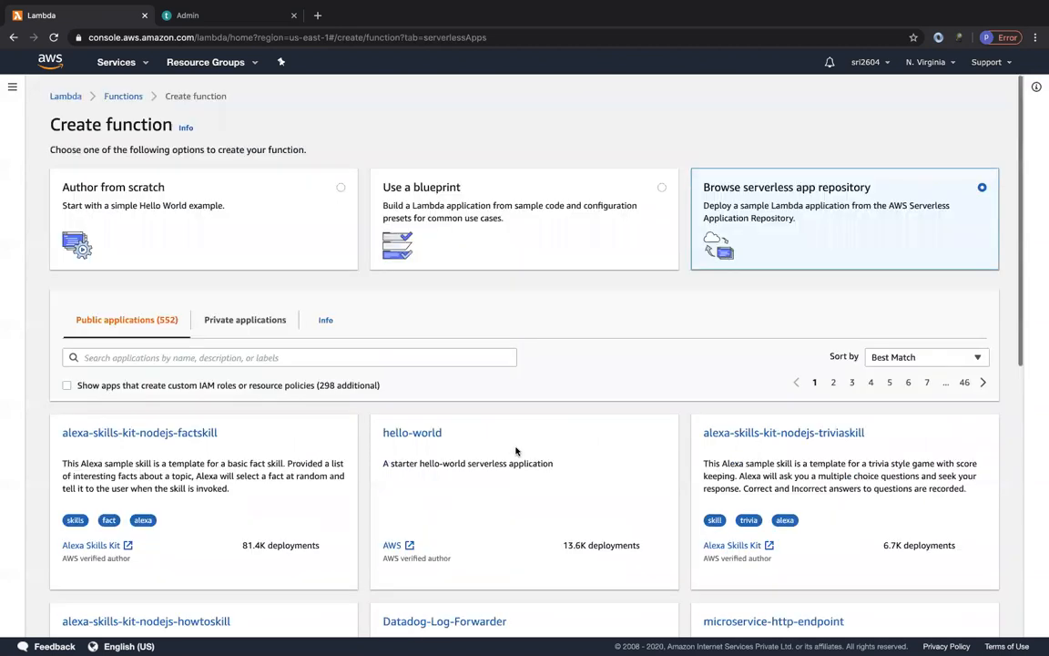
pyautogui.scroll(-2, 524, 510)
pyautogui.scroll(-4, 532, 575)
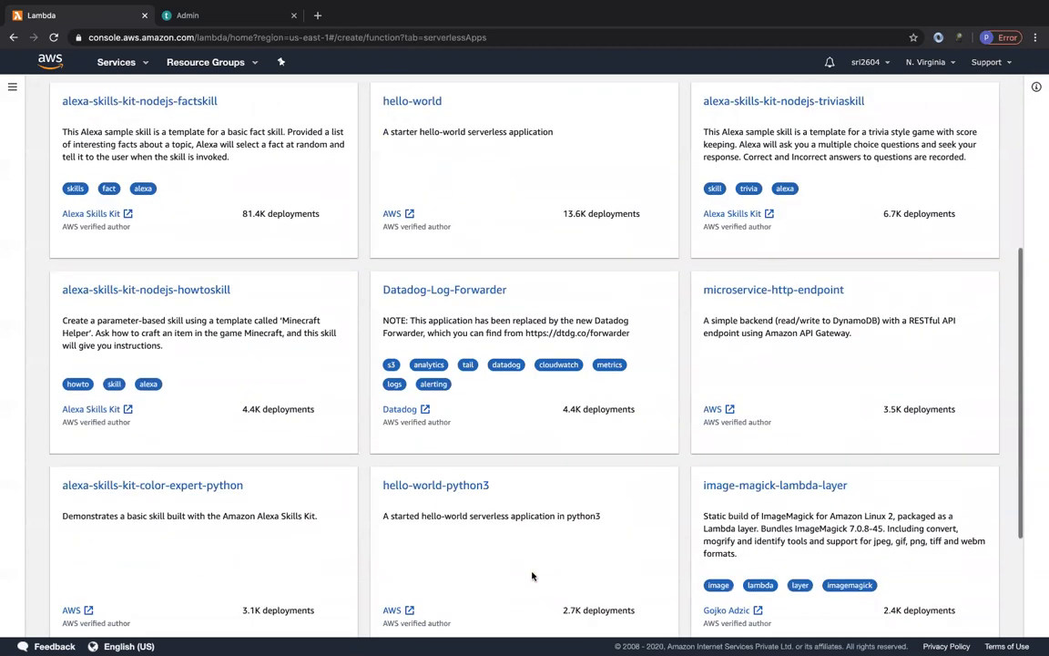
pyautogui.scroll(6, 722, 285)
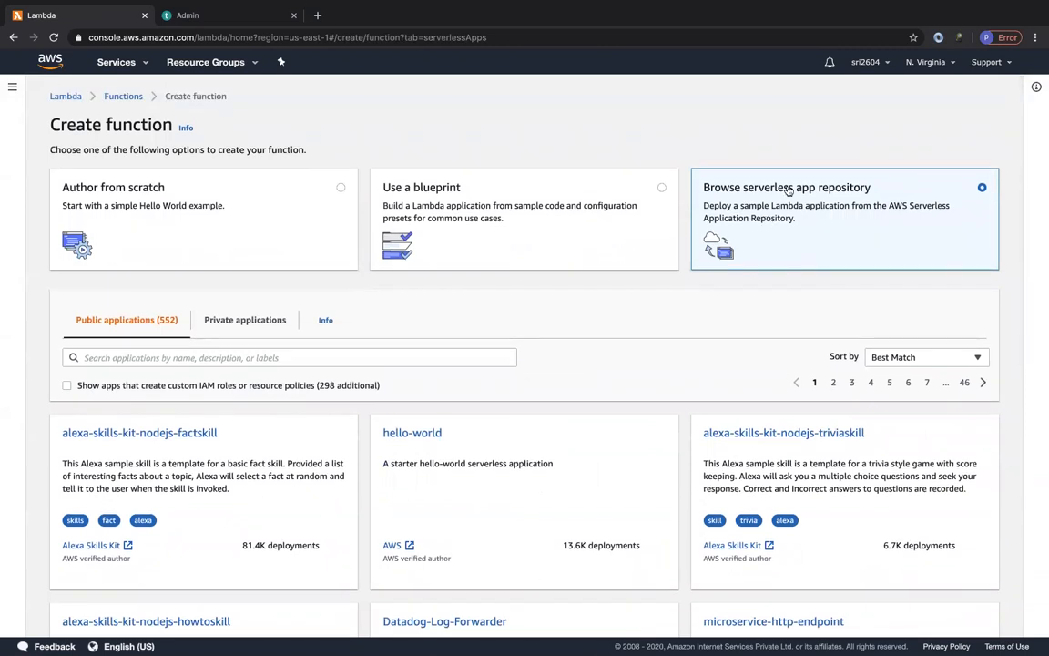
pyautogui.click(510, 219)
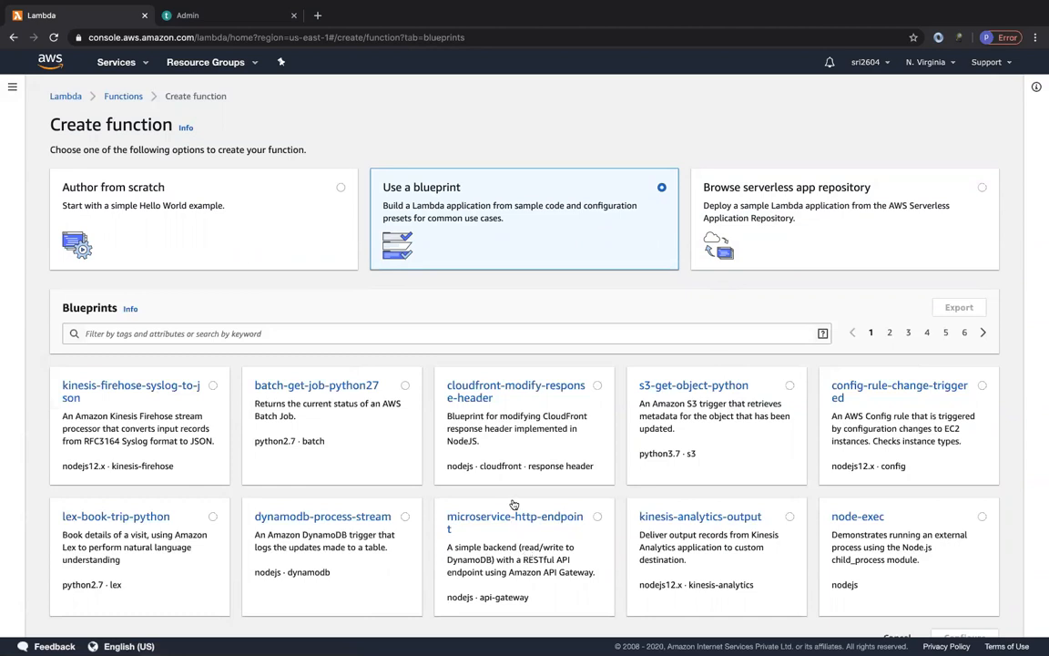
# Choose to author the function from scratch and name it myLambda.
pyautogui.click(230, 235)
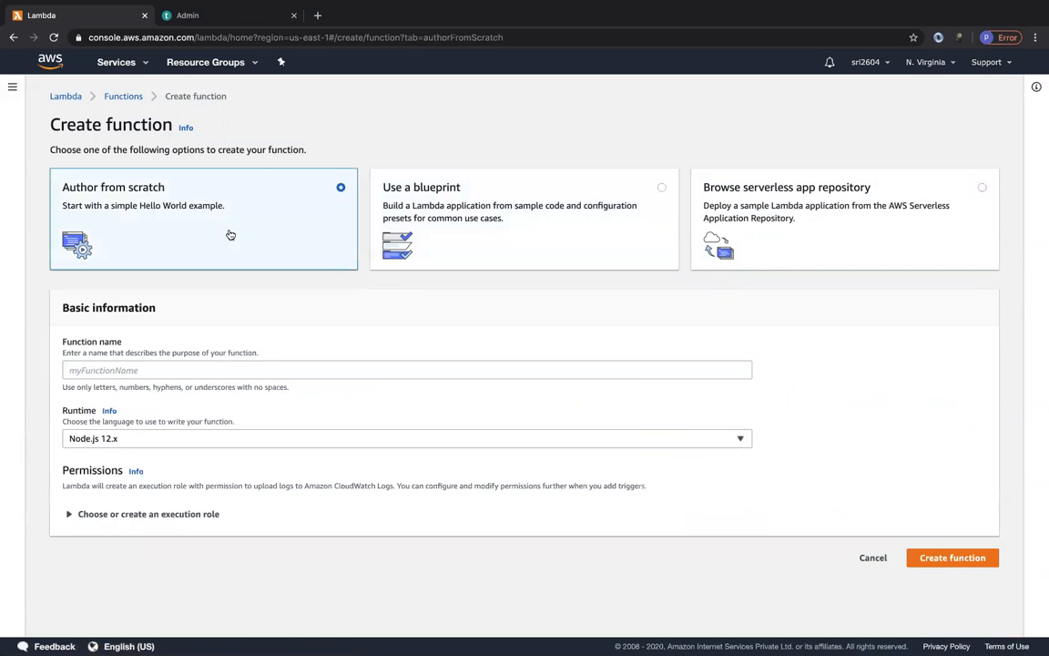
pyautogui.click(134, 371)
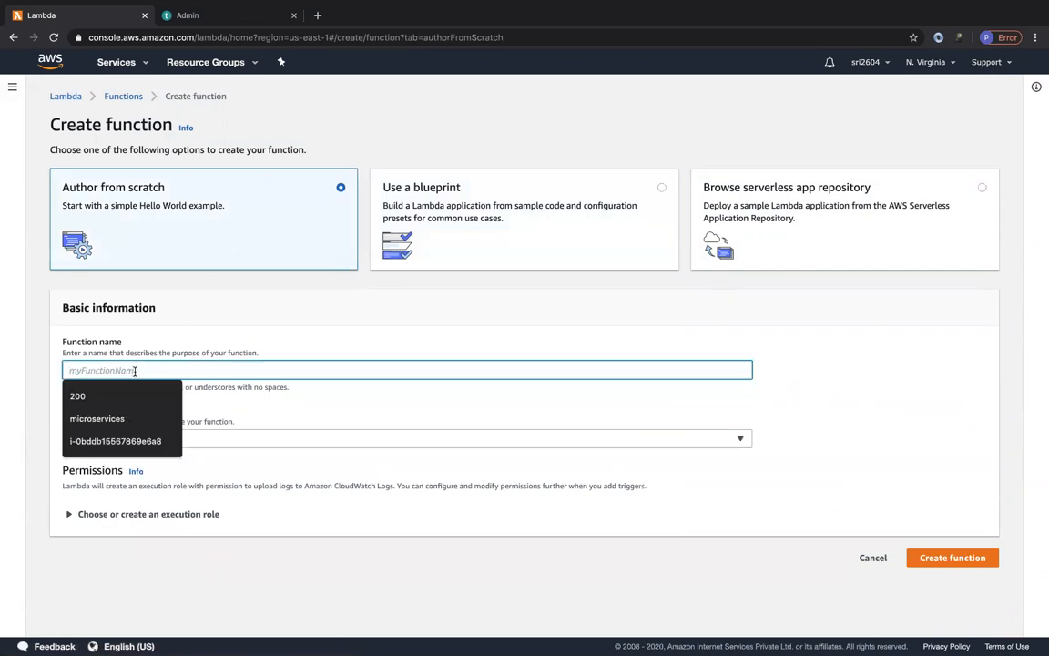
pyautogui.write('myLmab')
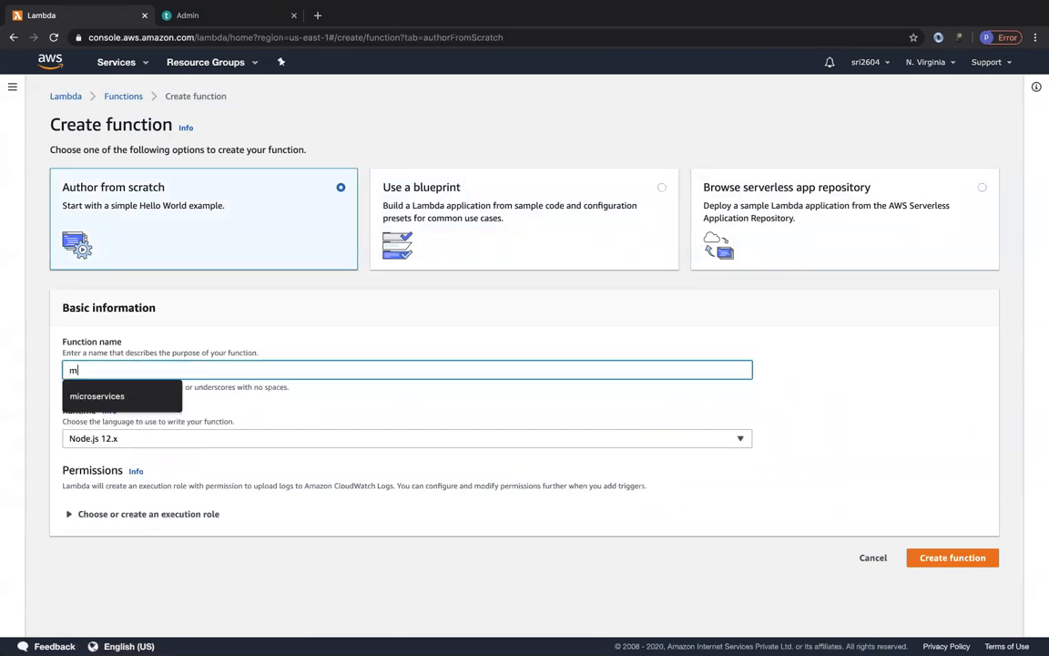
pyautogui.press('BackSpace')
pyautogui.press('BackSpace')
pyautogui.press('BackSpace')
pyautogui.write('ambda')
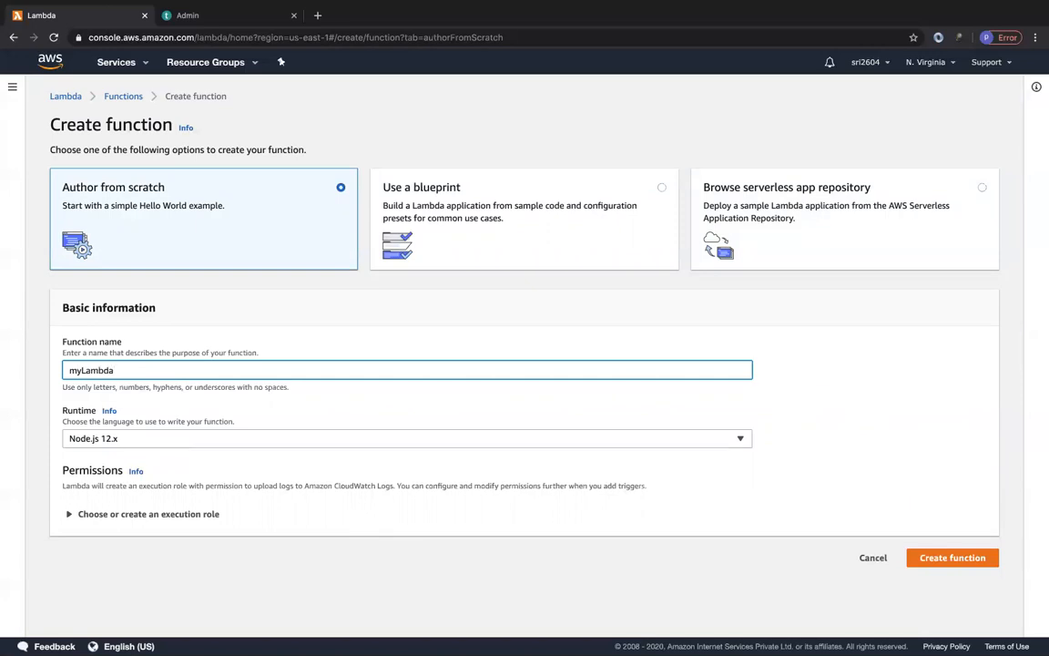
# Review the latest, other supported and custom runtimes available for the function, keeping the current selection.
pyautogui.click(132, 438)
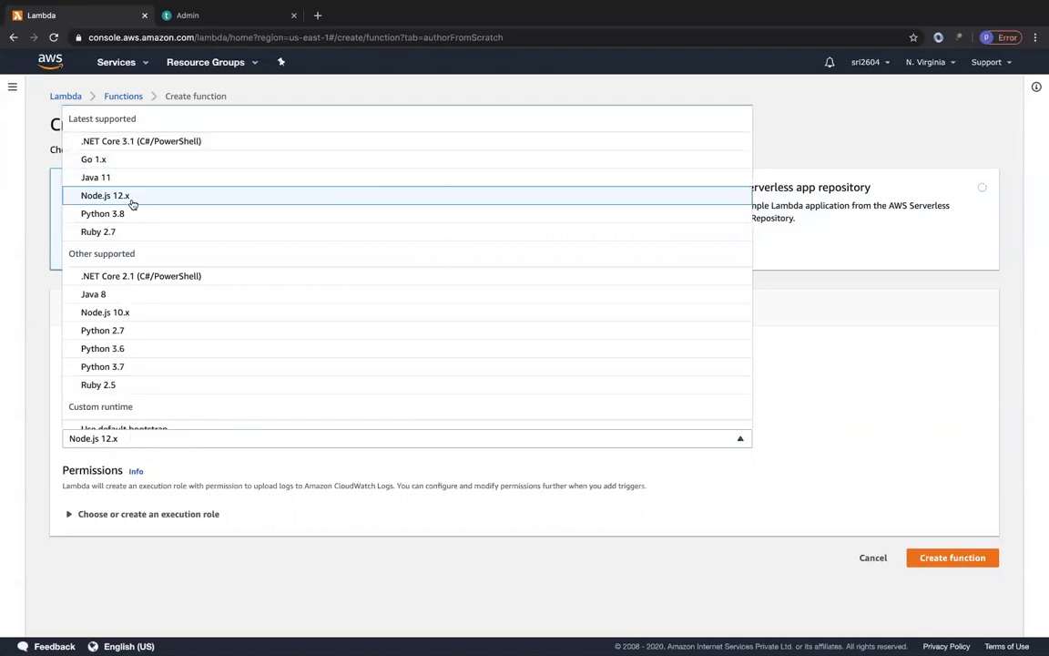
pyautogui.scroll(-1, 138, 319)
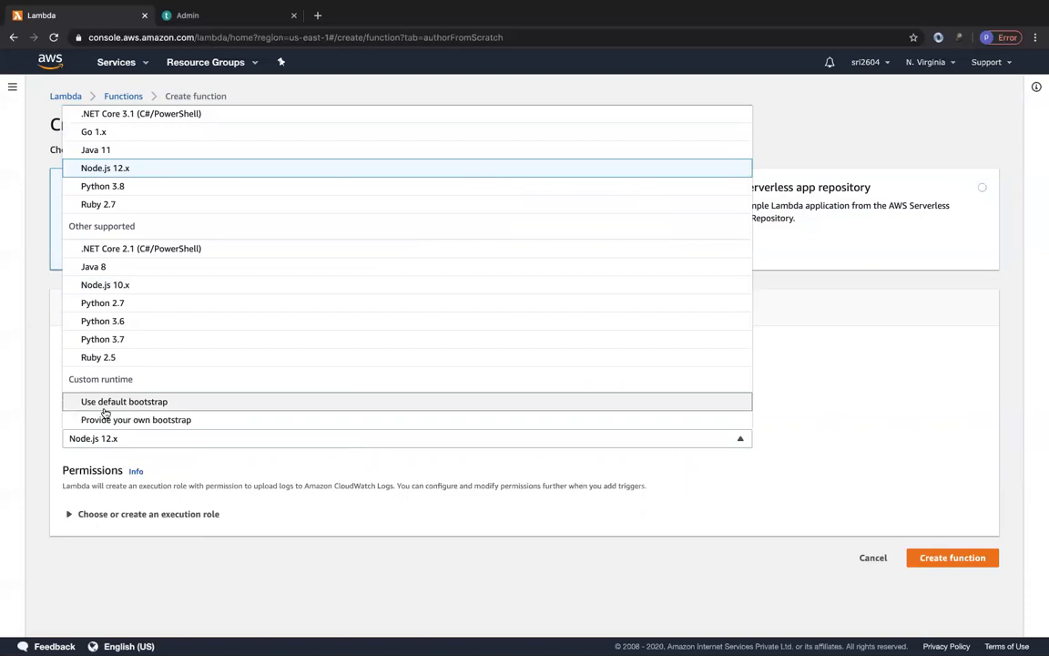
pyautogui.scroll(1, 145, 303)
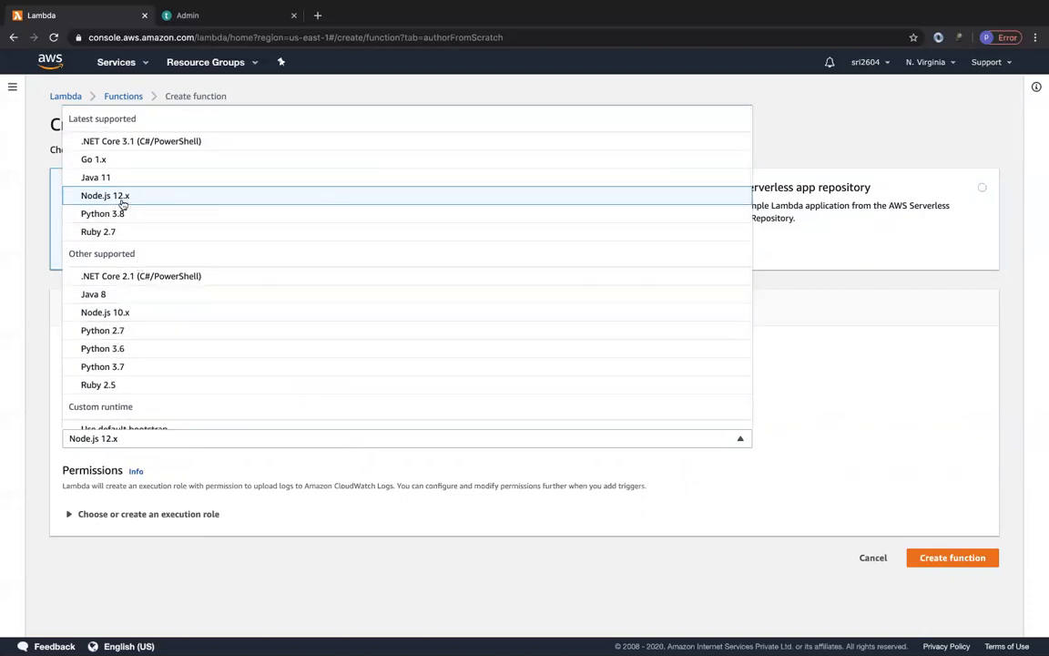
pyautogui.click(180, 494)
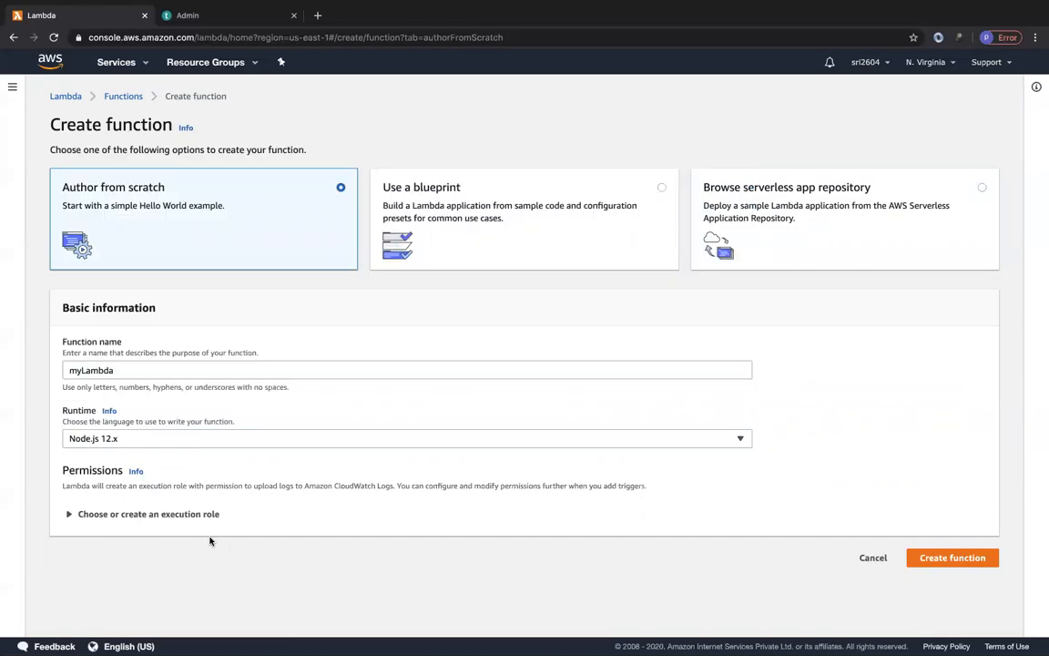
# Expand the execution role settings and compare the policy-template, existing-role and basic Lambda permissions options.
pyautogui.click(115, 515)
pyautogui.scroll(-2, 269, 513)
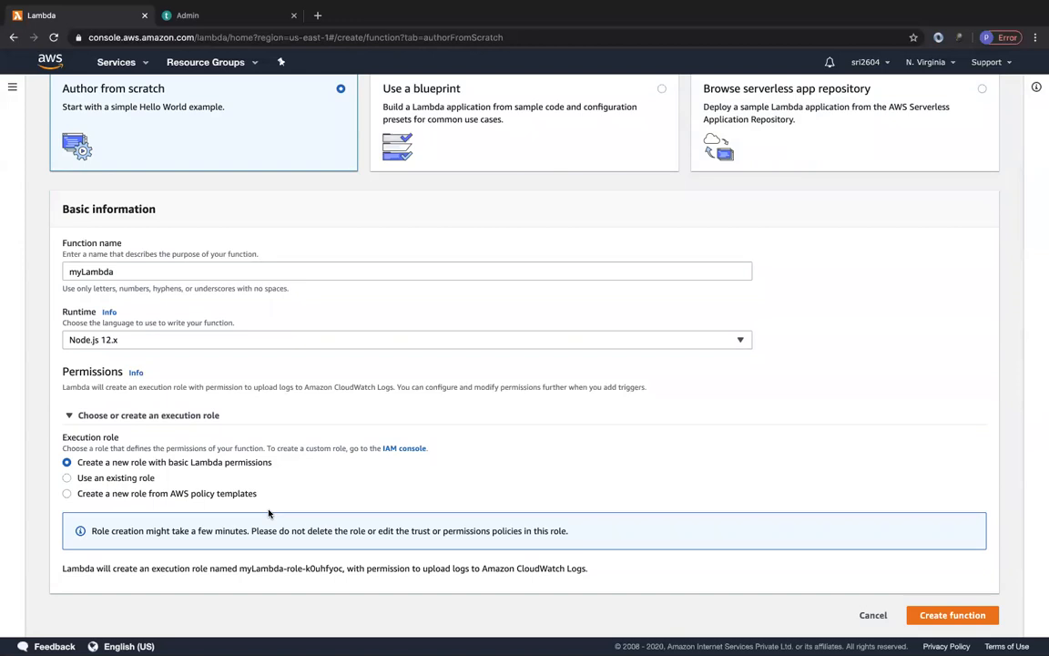
pyautogui.click(155, 495)
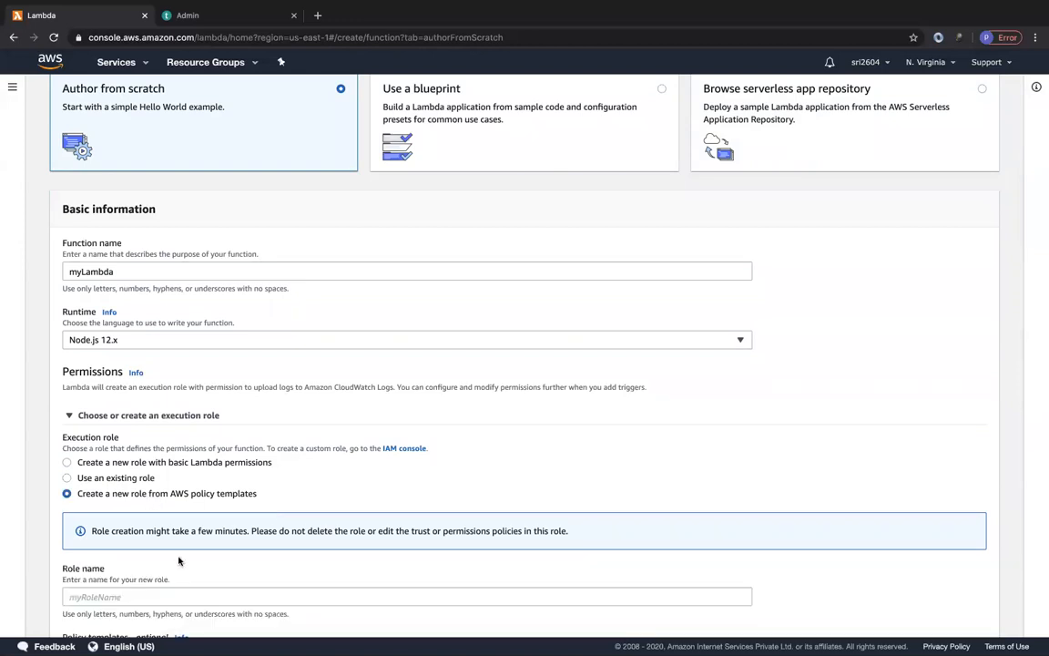
pyautogui.click(126, 478)
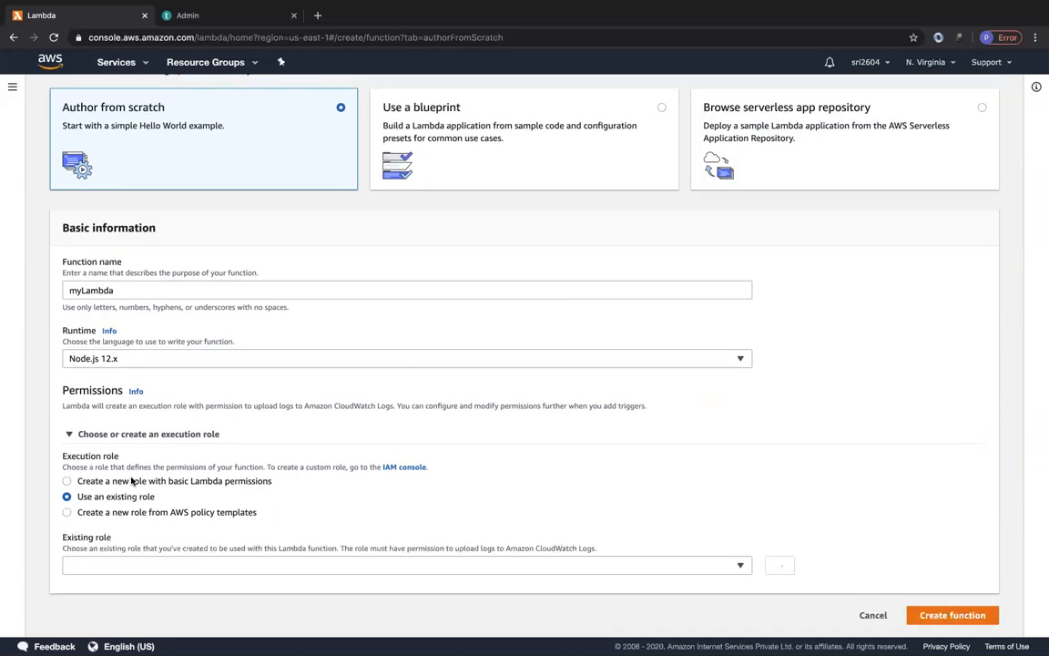
pyautogui.click(118, 481)
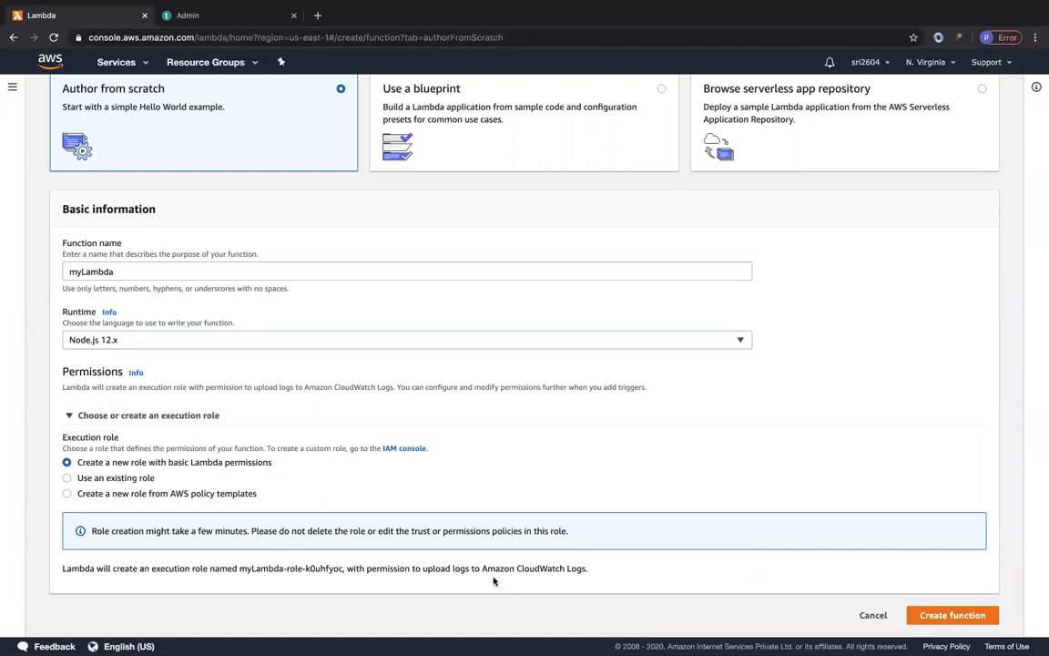
pyautogui.moveTo(482, 568); pyautogui.dragTo(593, 577)
# Examine the policy templates available for creating a new role from AWS policy templates, without selecting any.
pyautogui.click(118, 495)
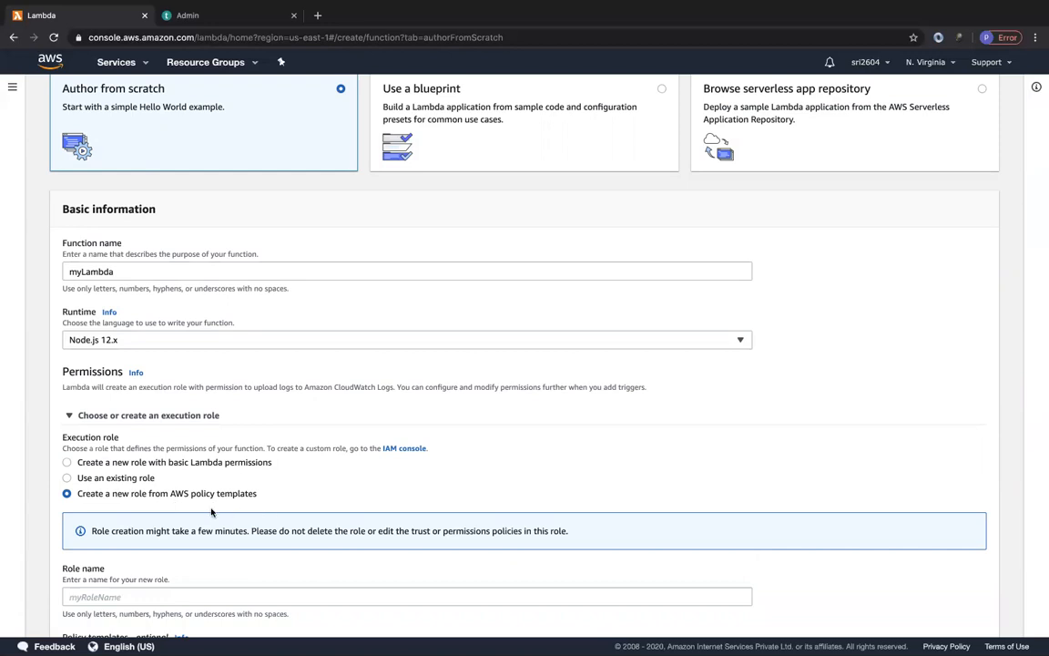
pyautogui.scroll(-2, 260, 533)
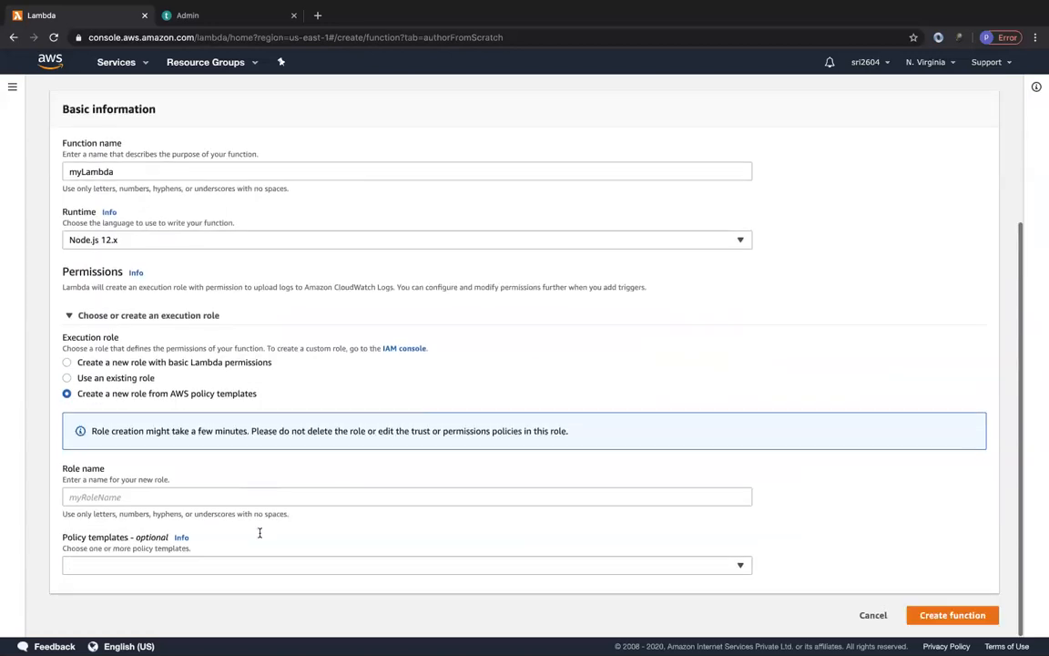
pyautogui.click(152, 564)
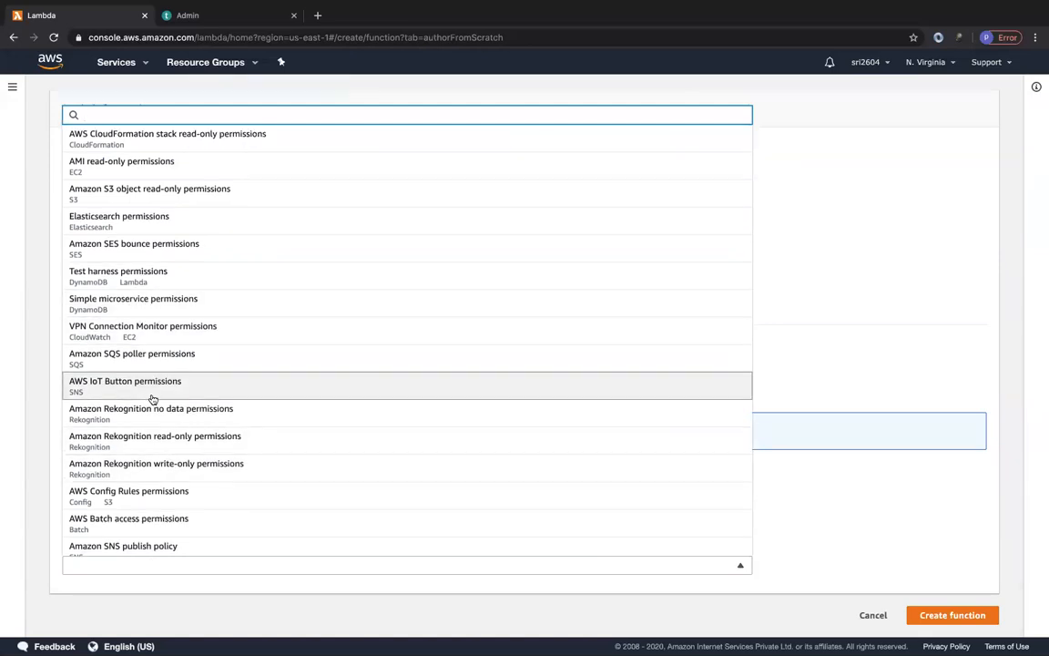
pyautogui.scroll(-1, 152, 401)
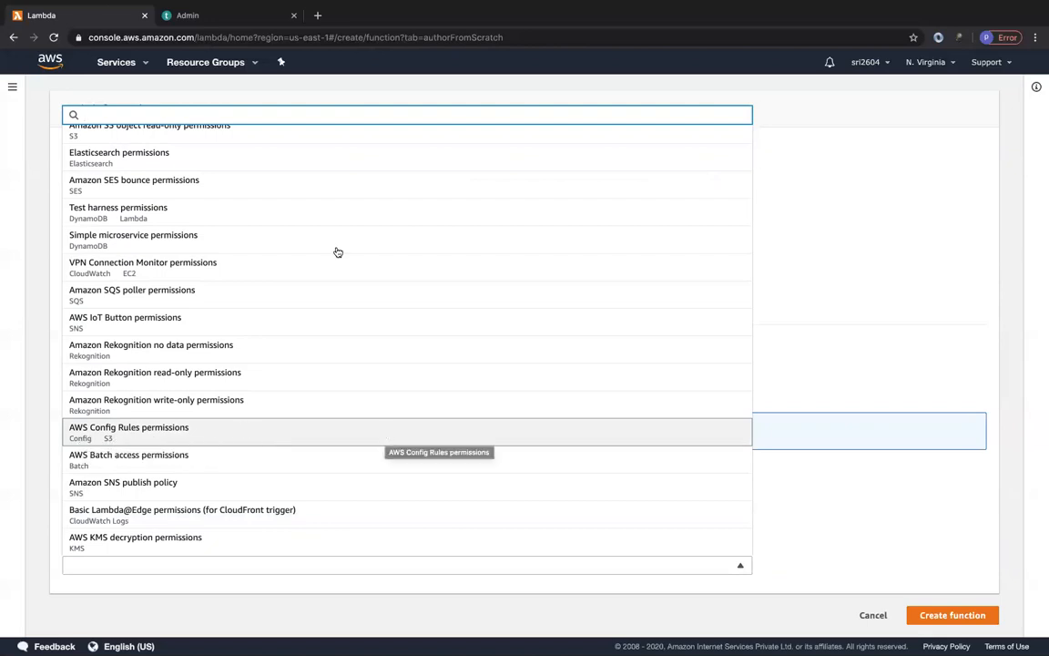
pyautogui.scroll(2, 321, 231)
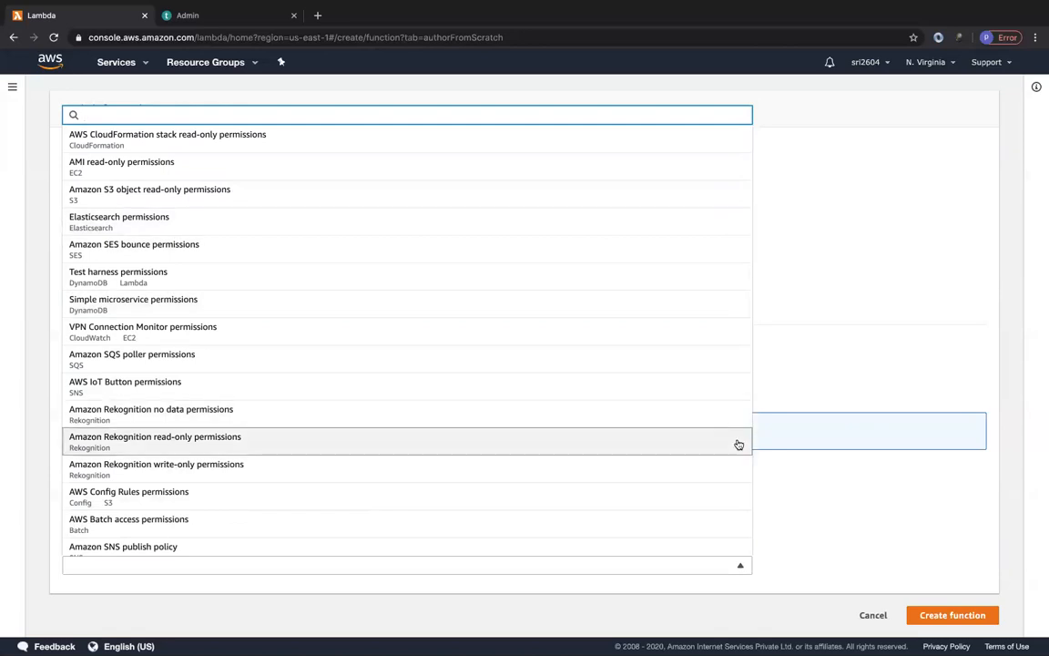
pyautogui.click(794, 484)
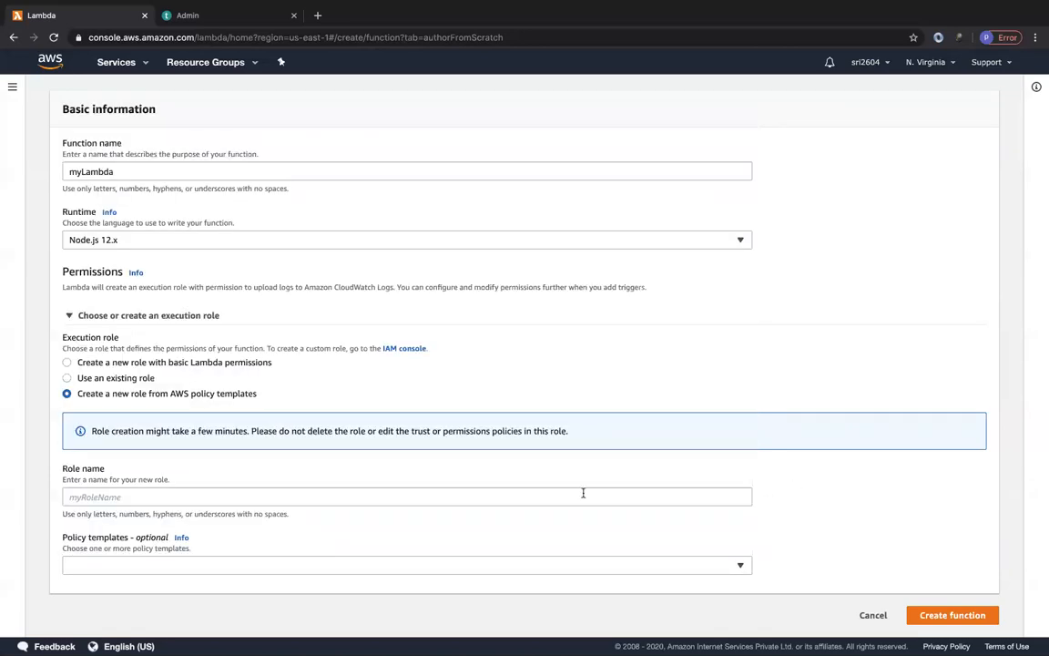
# Set the execution role to a new role with basic Lambda permissions and create the function.
pyautogui.click(145, 363)
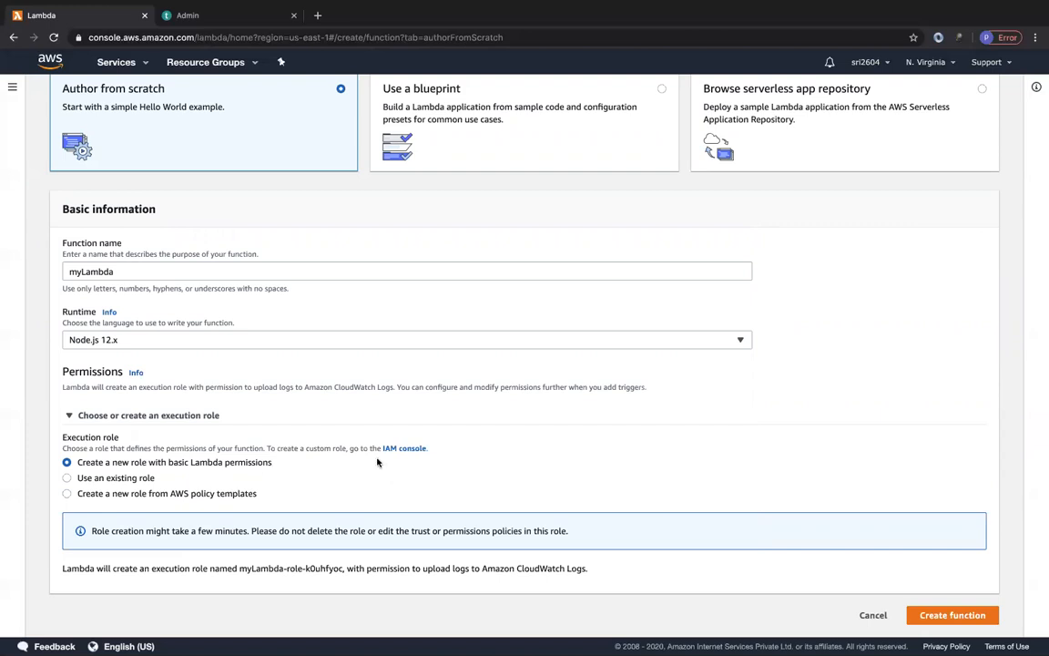
pyautogui.click(950, 619)
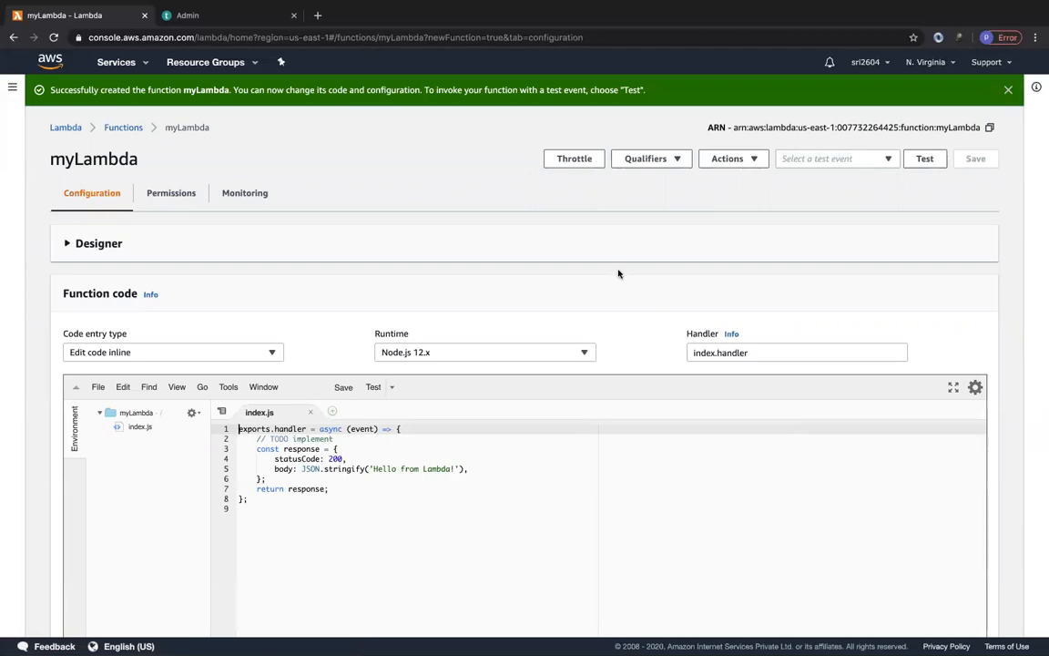
# Examine the new function's inline code, its runtime choices and its code entry types without changing them.
pyautogui.scroll(-2, 360, 492)
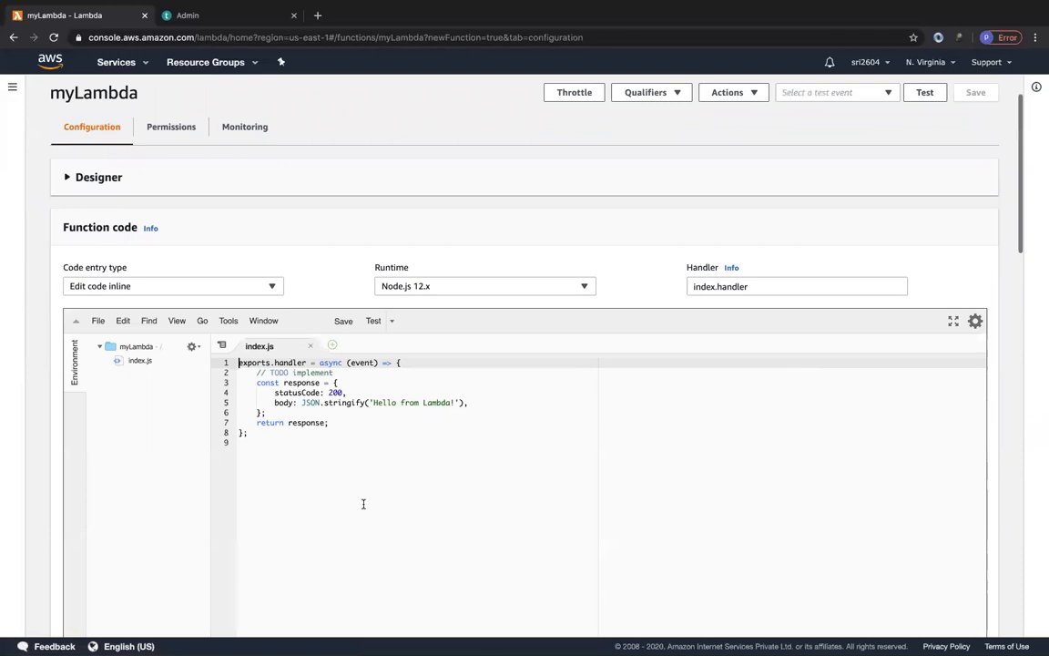
pyautogui.scroll(-3, 351, 463)
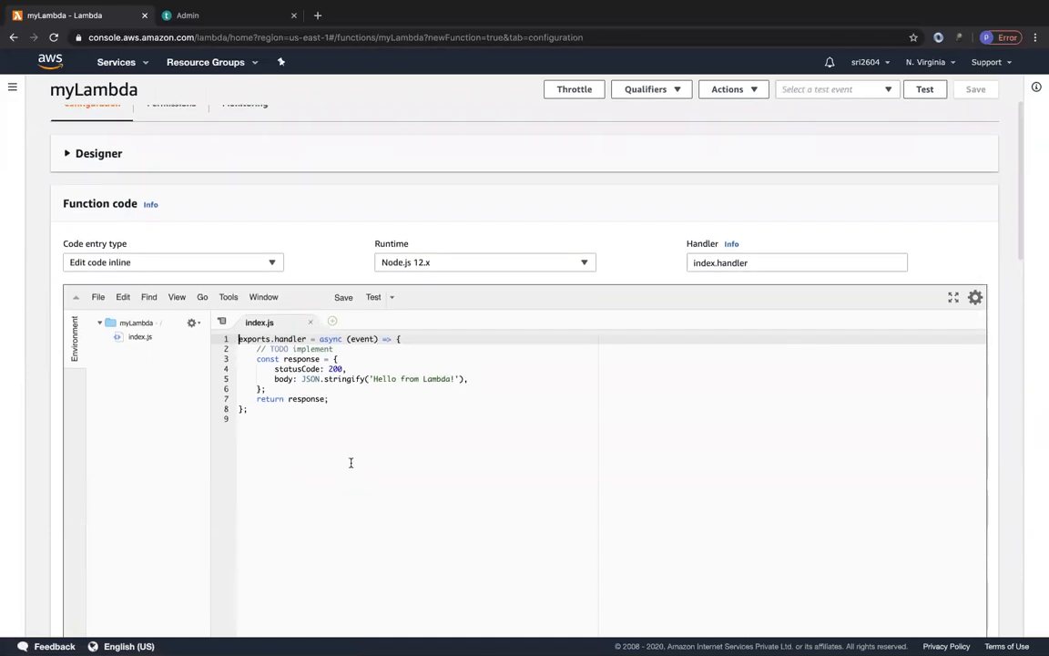
pyautogui.scroll(-2, 351, 463)
pyautogui.scroll(5, 350, 463)
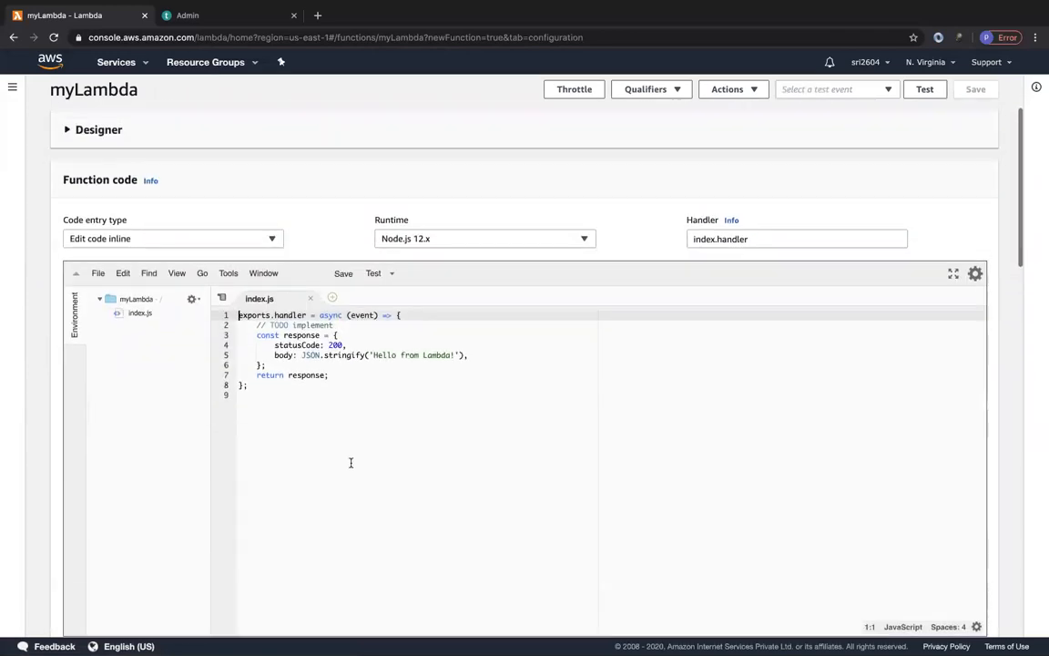
pyautogui.scroll(1, 351, 463)
pyautogui.click(475, 354)
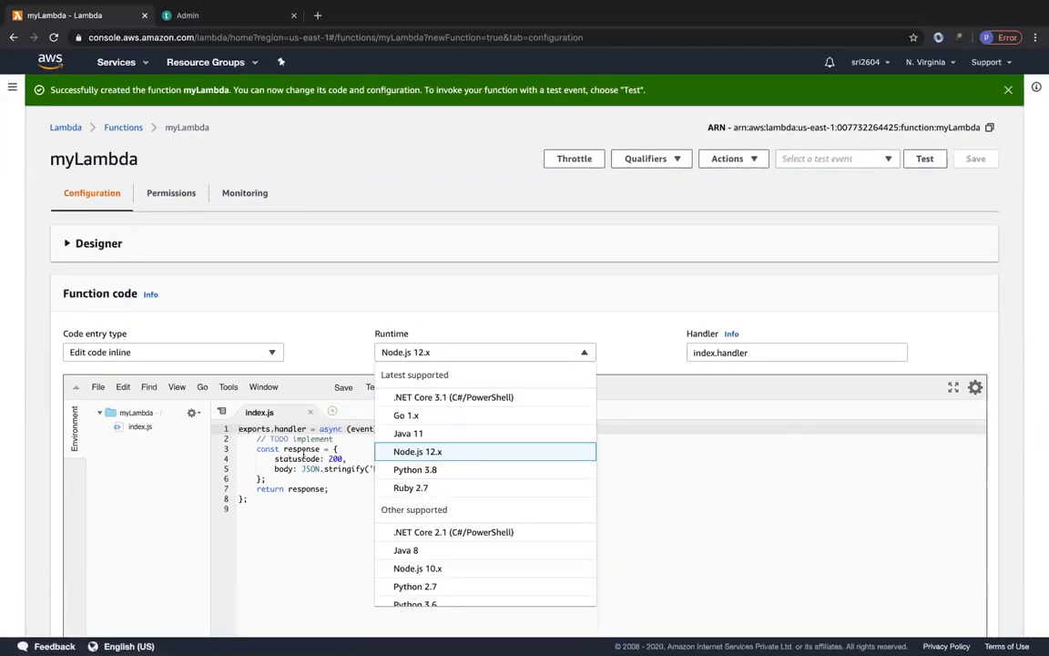
pyautogui.click(468, 323)
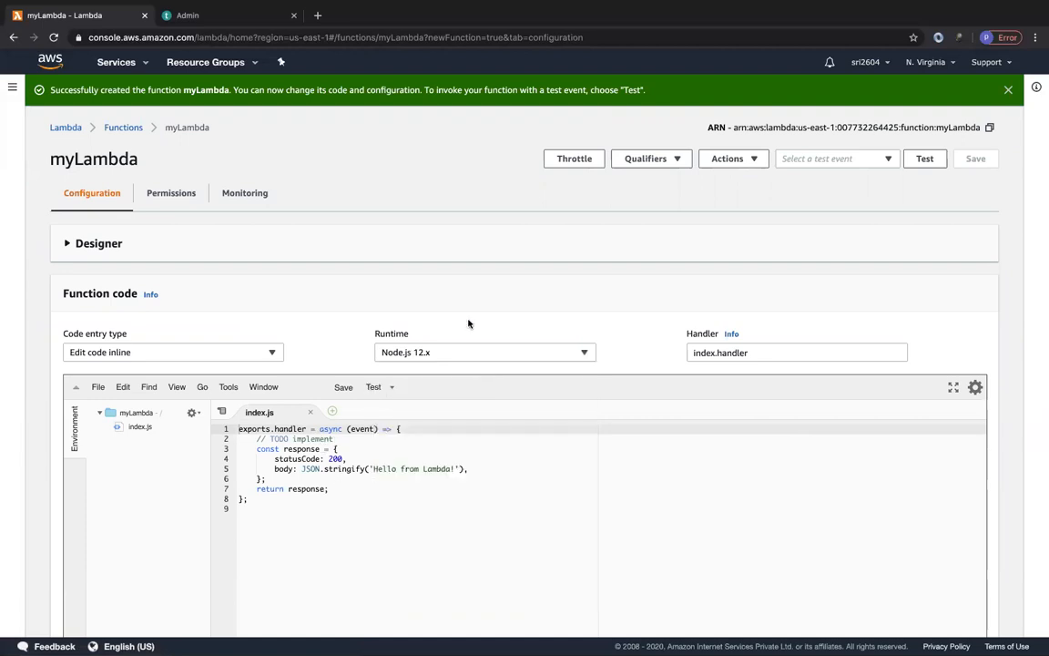
pyautogui.click(208, 360)
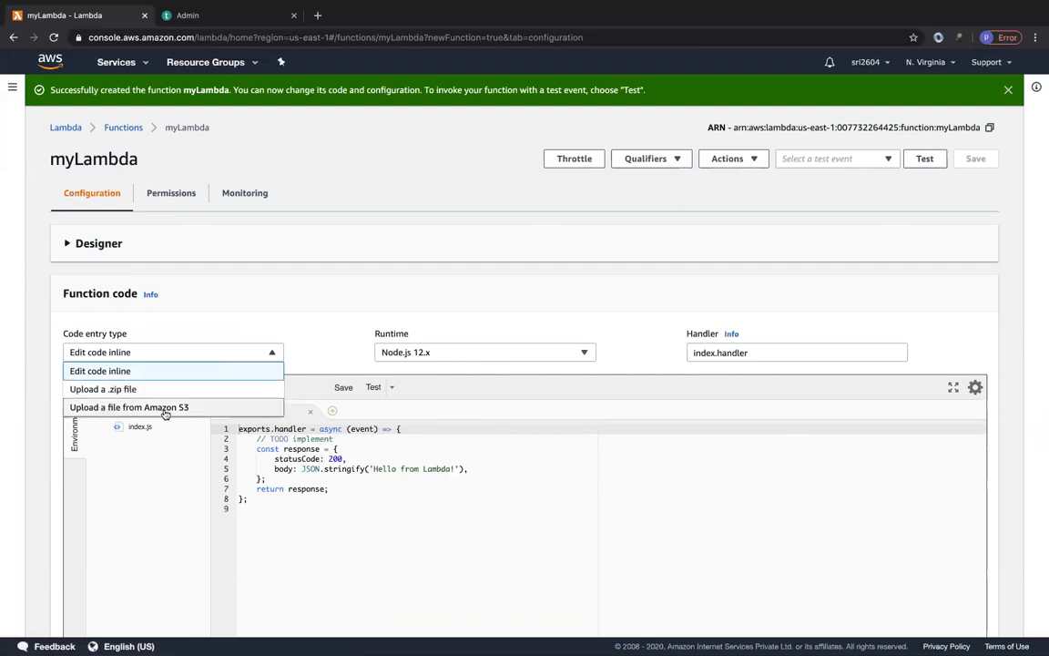
pyautogui.click(217, 319)
# Expand the Designer section to view the function's trigger, layer and destination diagram, and collapse it again.
pyautogui.click(104, 251)
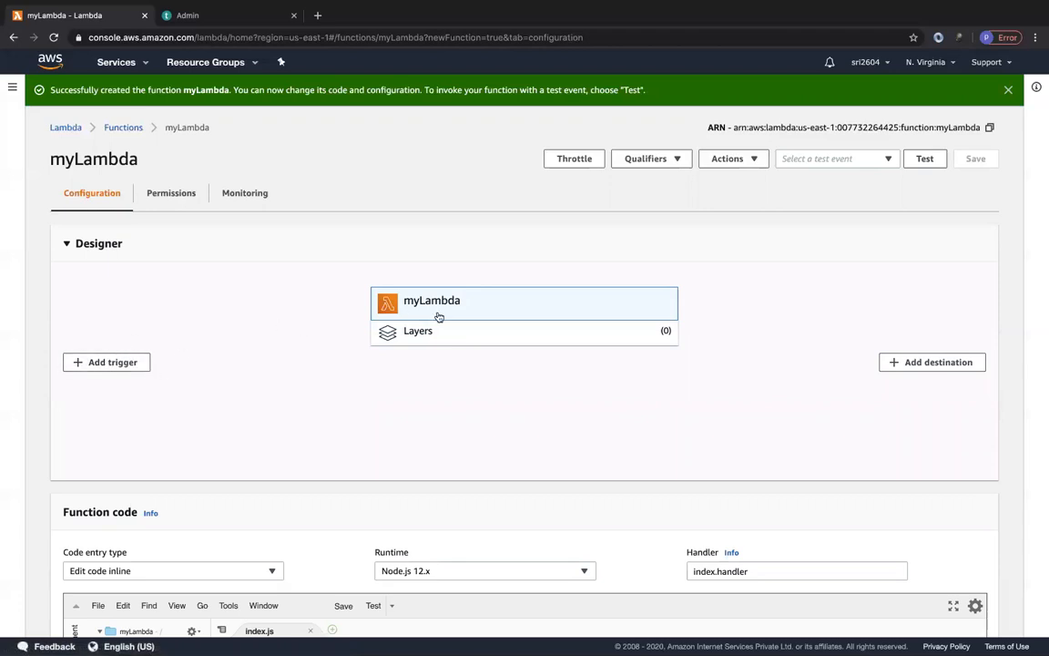
pyautogui.click(82, 236)
pyautogui.scroll(-3, 255, 426)
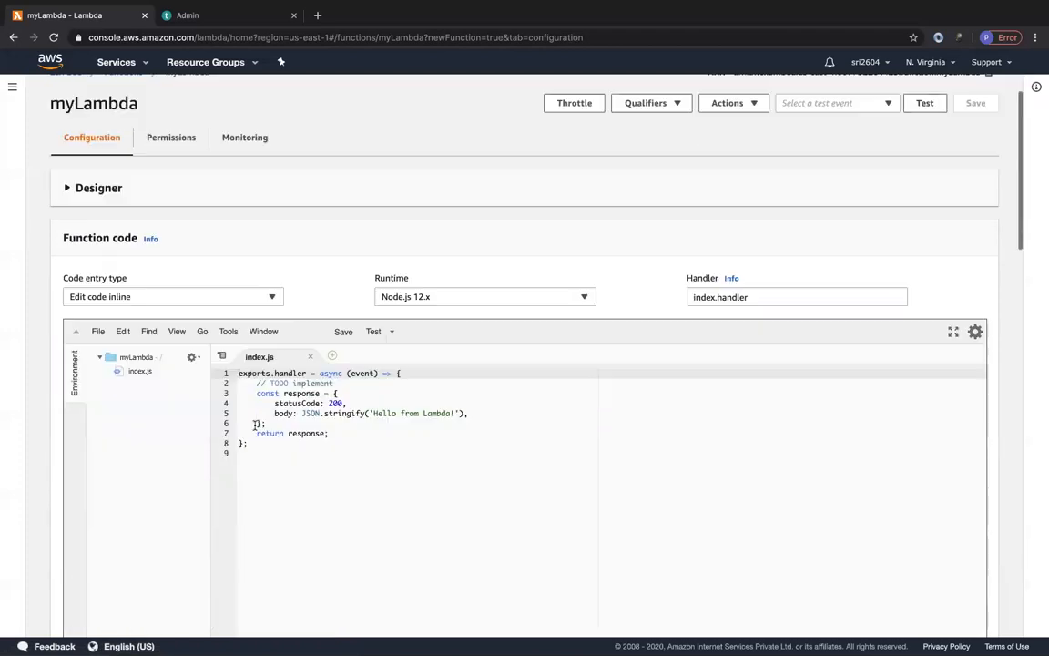
# Examine the function's code area and its environment variables and tags sections on the configuration page without changing them.
pyautogui.scroll(-2, 255, 425)
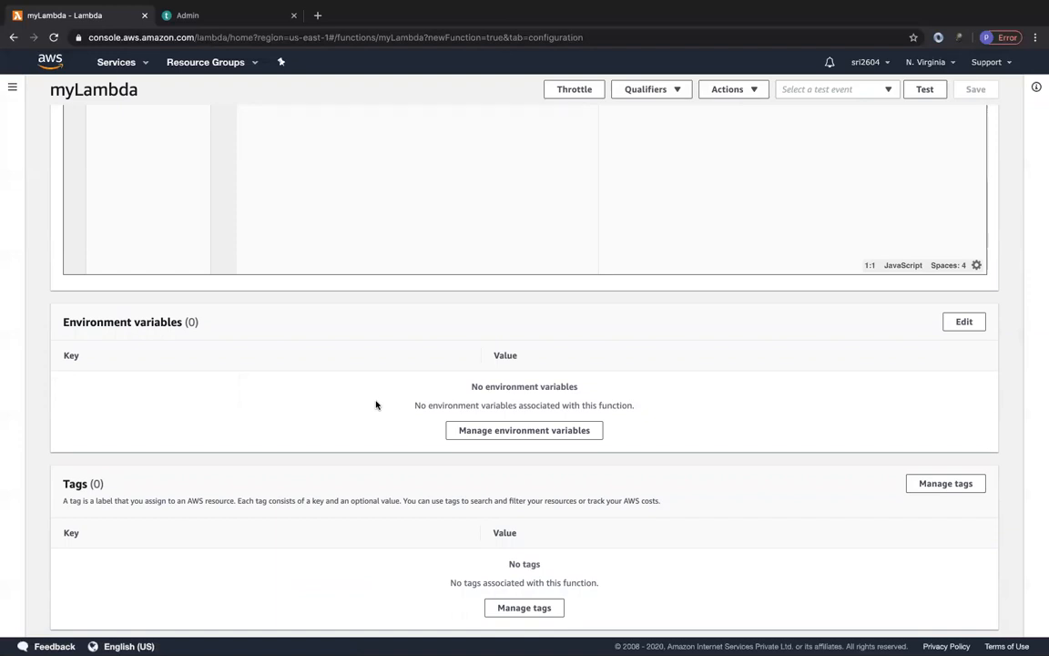
pyautogui.scroll(2, 376, 404)
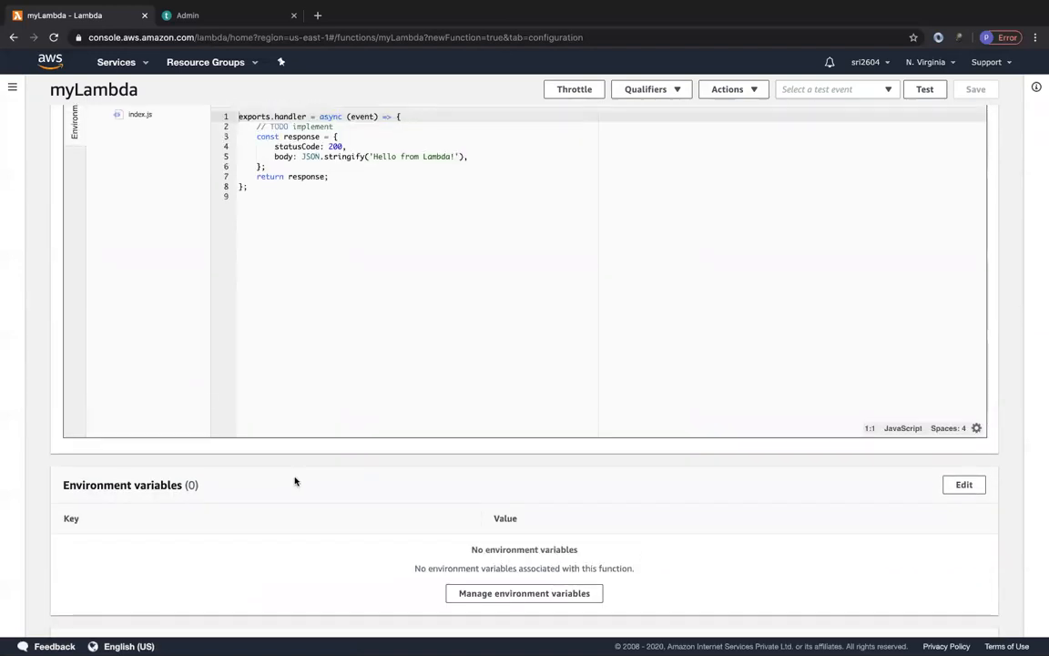
pyautogui.scroll(-1, 310, 477)
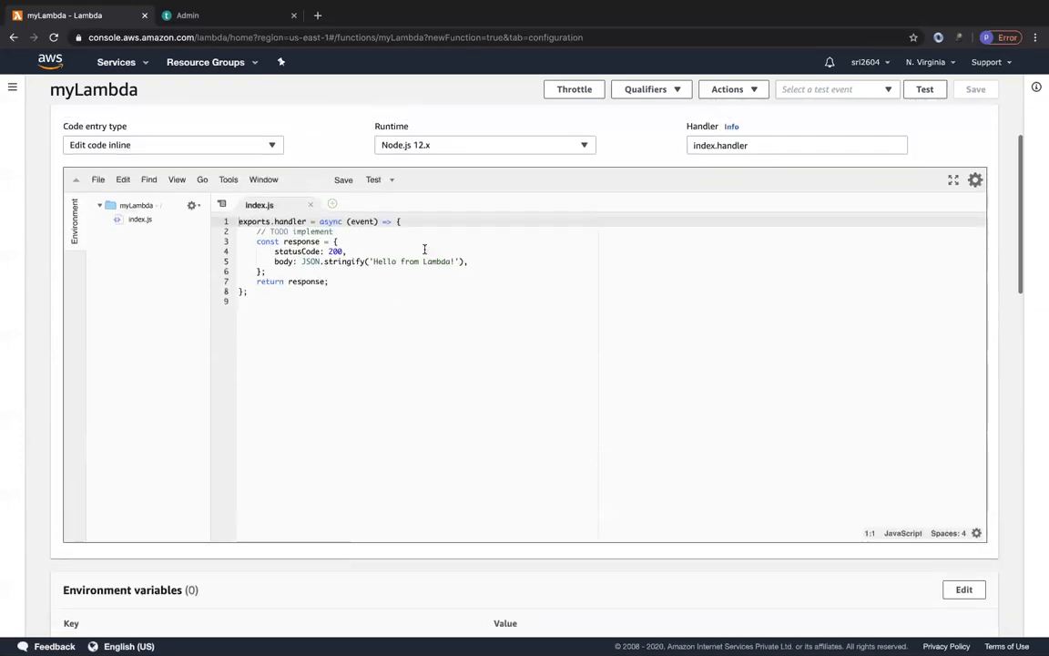
pyautogui.scroll(-1, 397, 318)
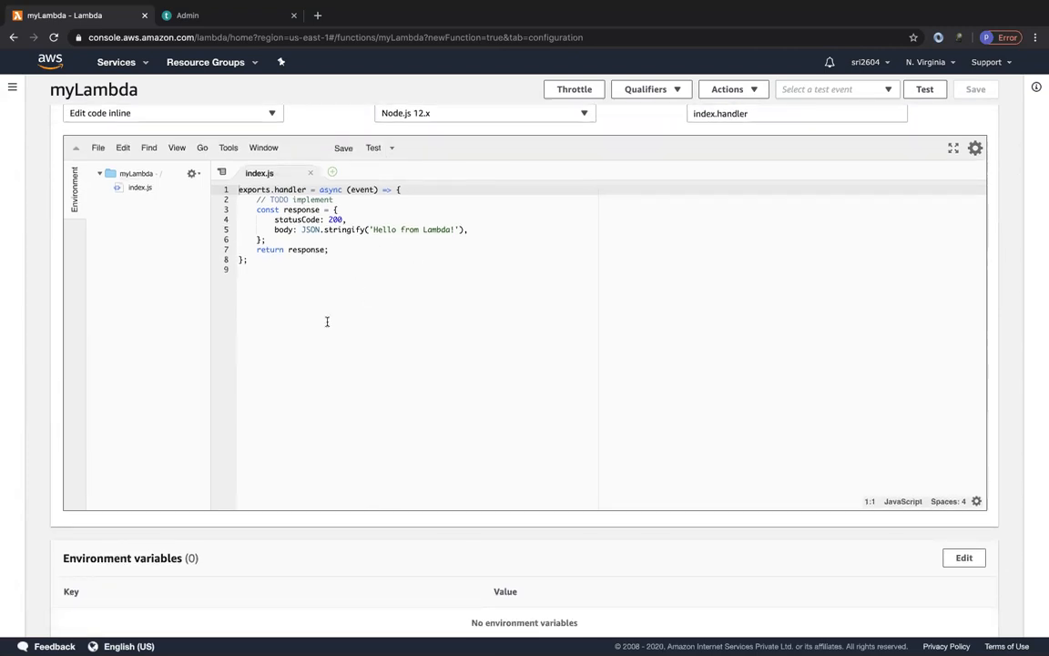
pyautogui.scroll(-1, 323, 359)
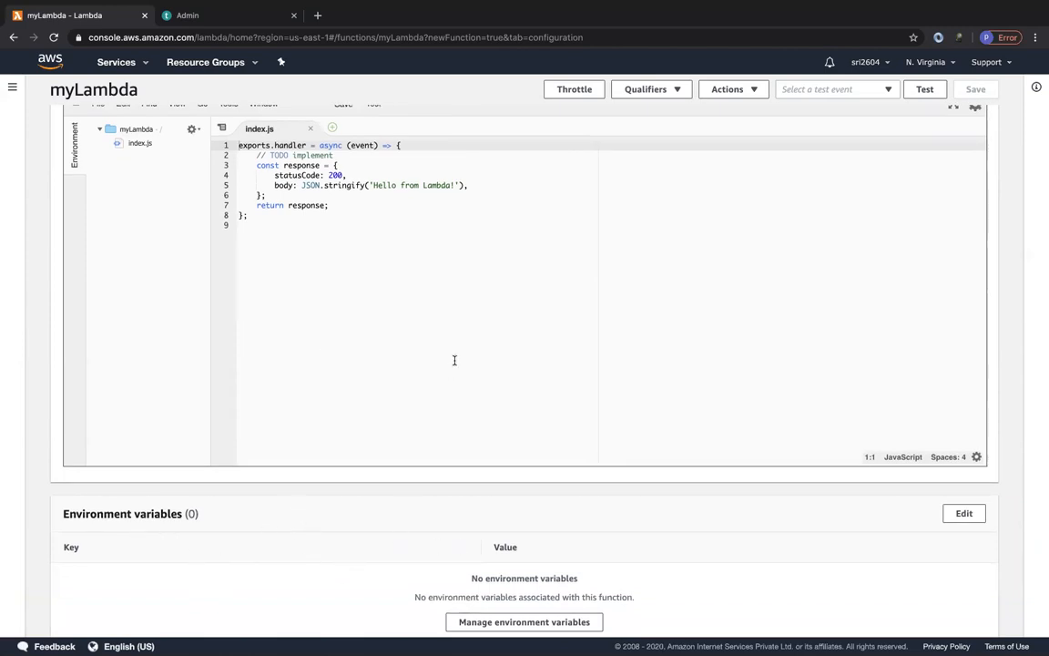
pyautogui.scroll(-3, 398, 543)
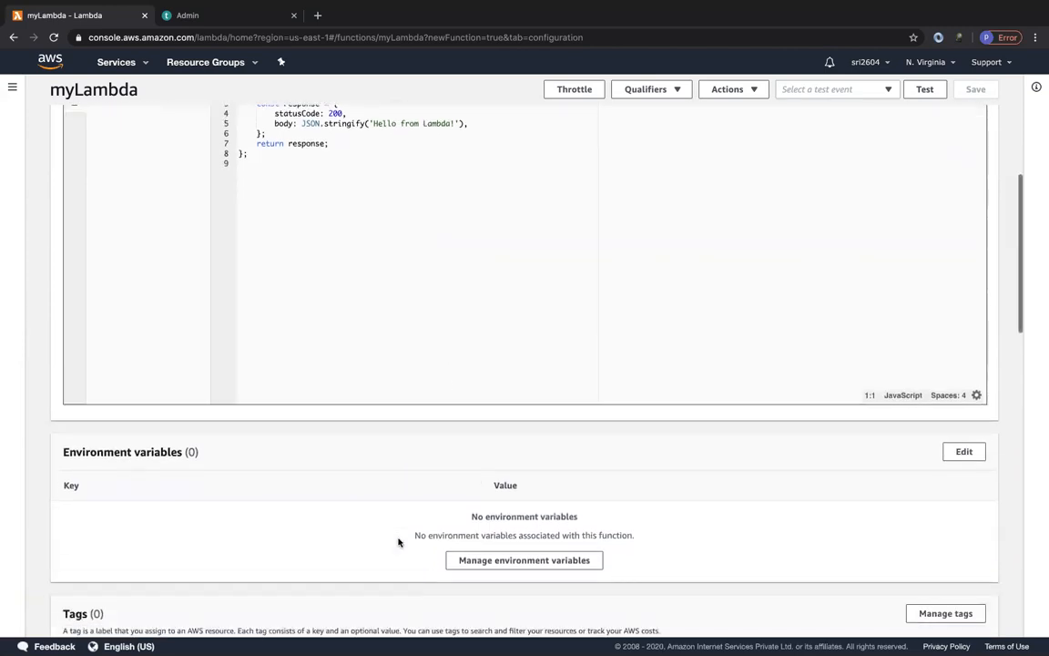
pyautogui.scroll(-1, 398, 543)
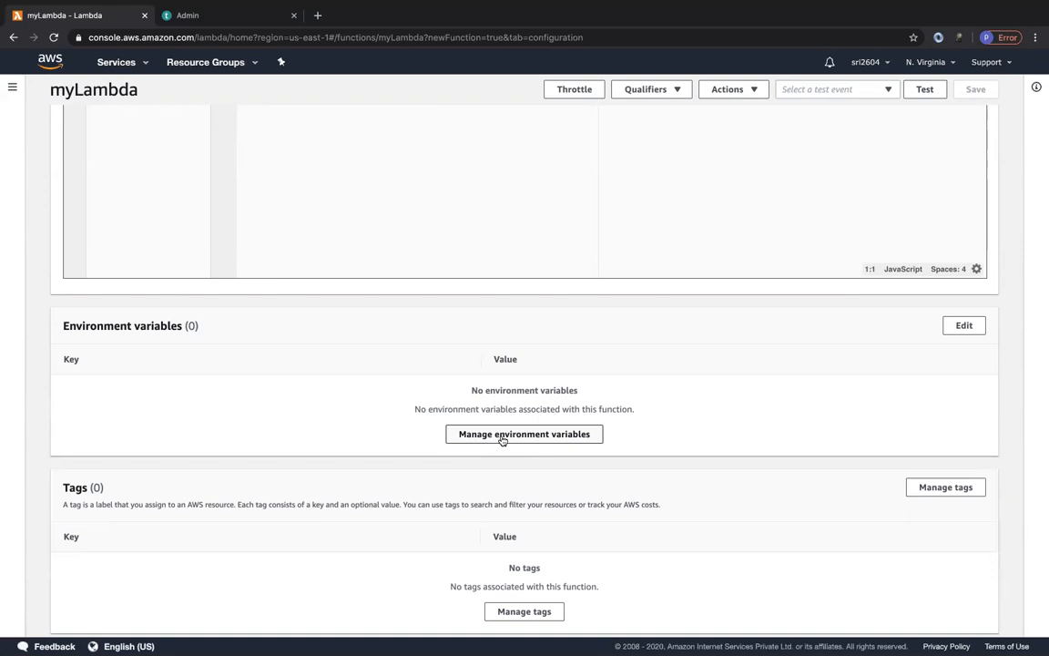
pyautogui.scroll(-1, 343, 491)
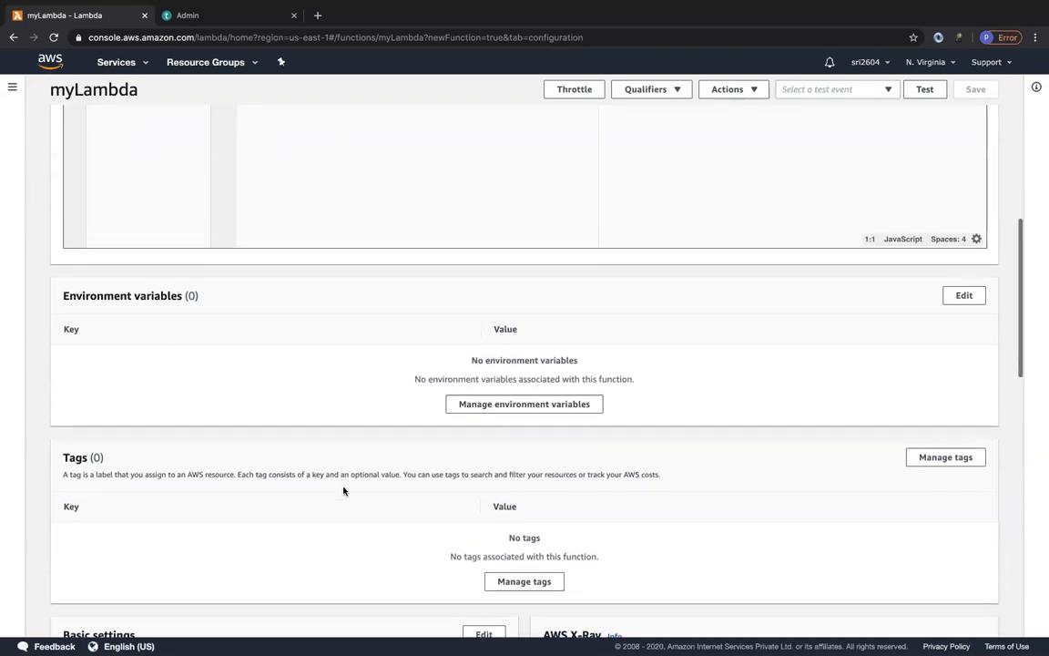
pyautogui.scroll(-2, 346, 493)
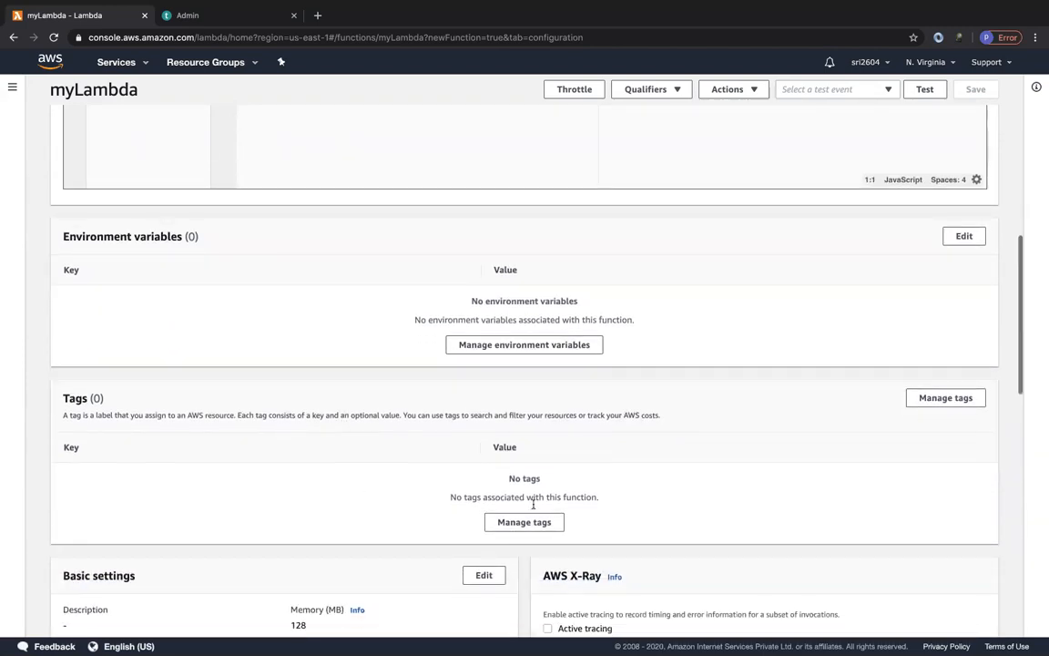
# Examine the memory and timeout values in the function's basic settings.
pyautogui.scroll(-3, 361, 496)
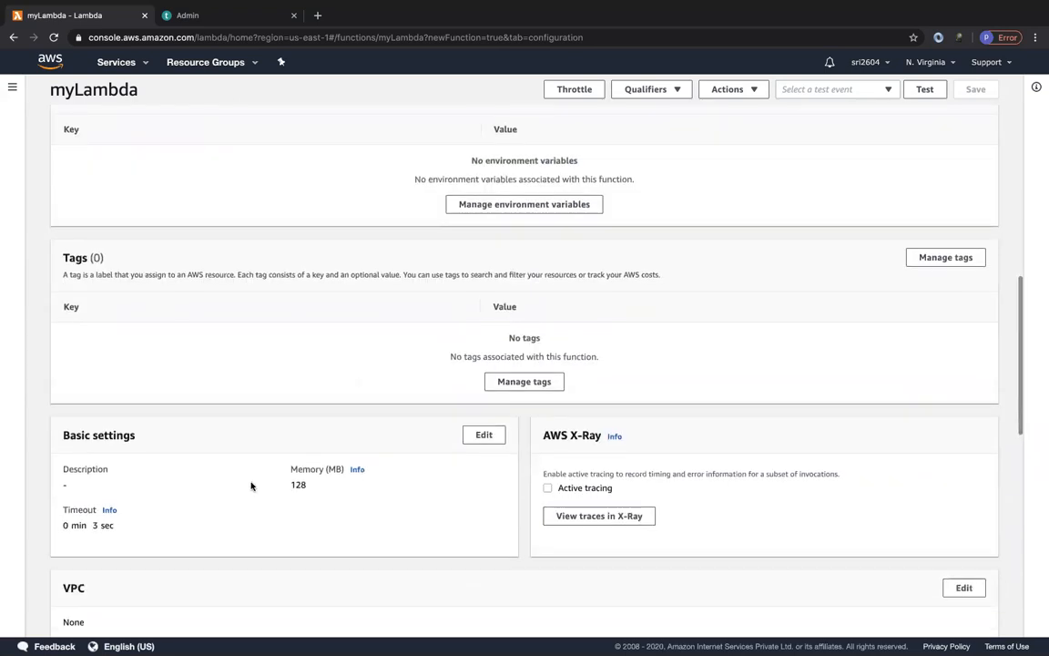
pyautogui.moveTo(292, 485); pyautogui.dragTo(324, 488)
pyautogui.click(322, 488)
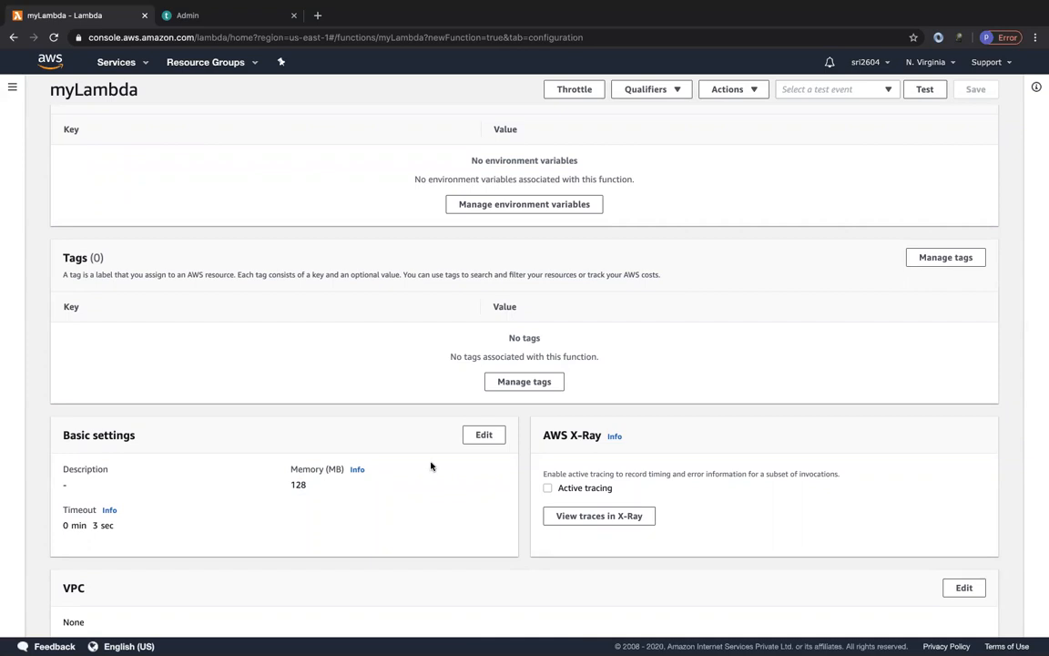
pyautogui.moveTo(292, 486); pyautogui.dragTo(321, 489)
pyautogui.click(320, 489)
pyautogui.moveTo(92, 526); pyautogui.dragTo(131, 529)
pyautogui.click(132, 529)
# Examine the function's VPC and concurrency sections, including the unreserved, reserved and provisioned concurrency options.
pyautogui.scroll(-2, 466, 519)
pyautogui.scroll(-1, 465, 519)
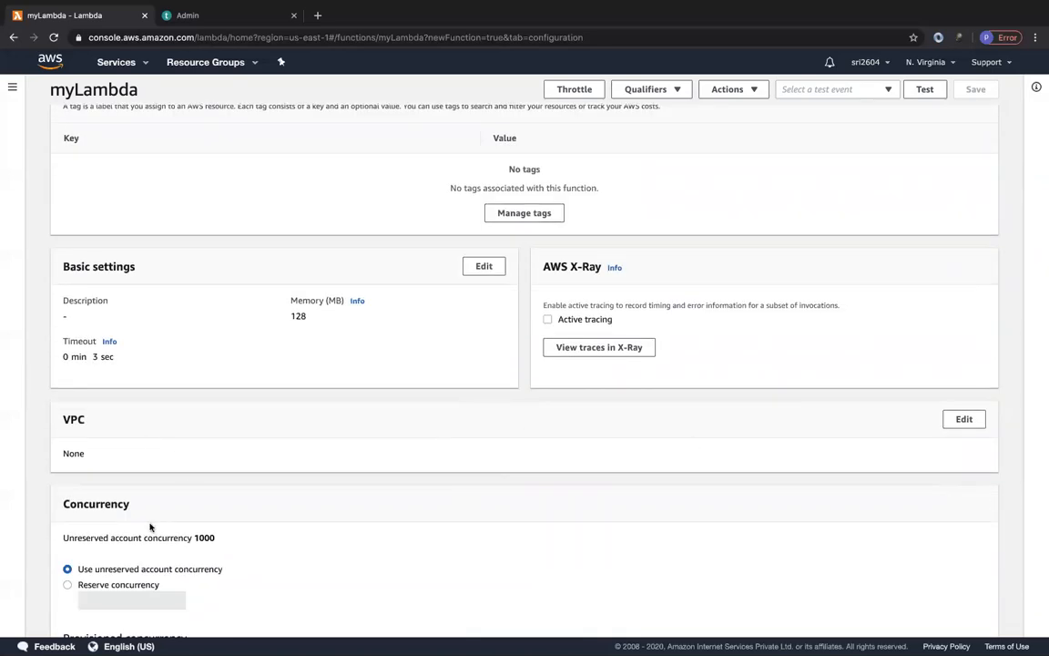
pyautogui.scroll(-1, 96, 531)
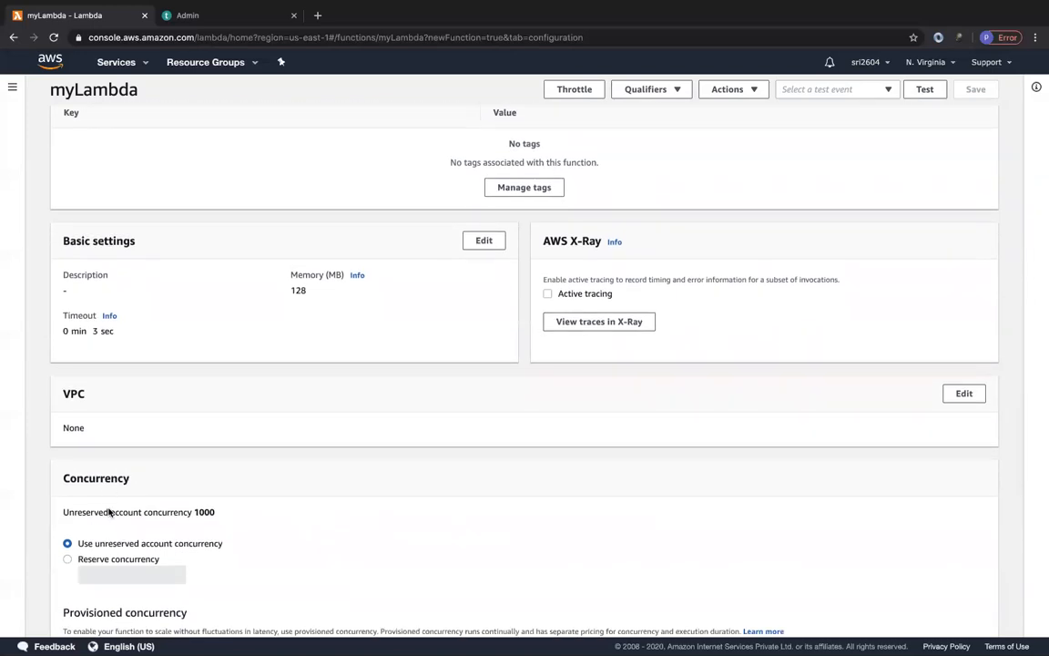
pyautogui.moveTo(193, 512); pyautogui.dragTo(217, 514)
pyautogui.click(219, 515)
pyautogui.scroll(-1, 221, 530)
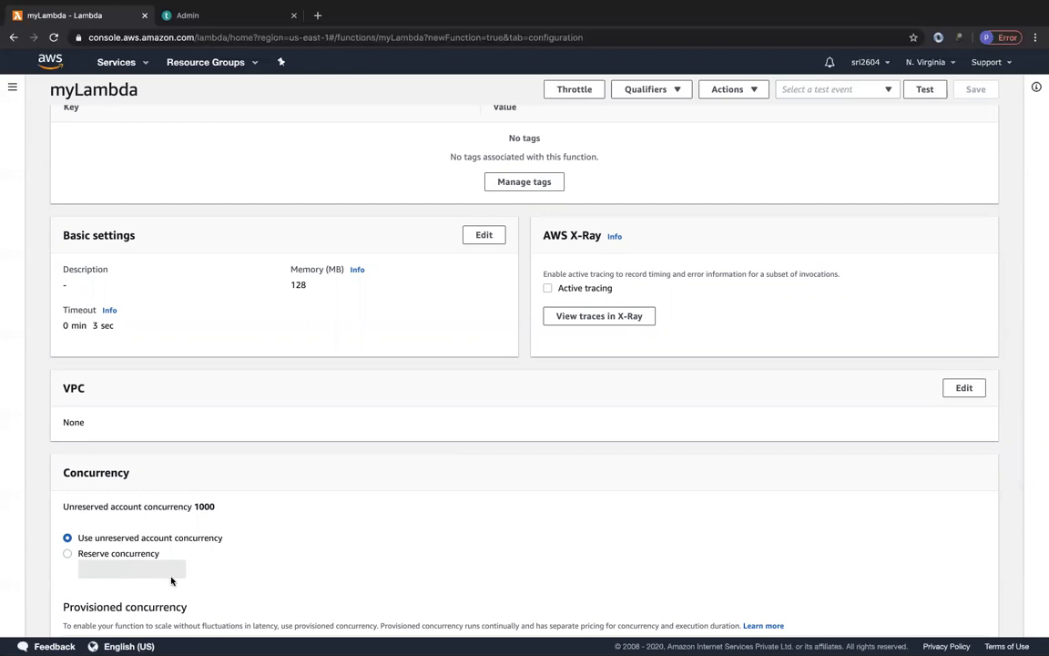
pyautogui.scroll(-2, 172, 580)
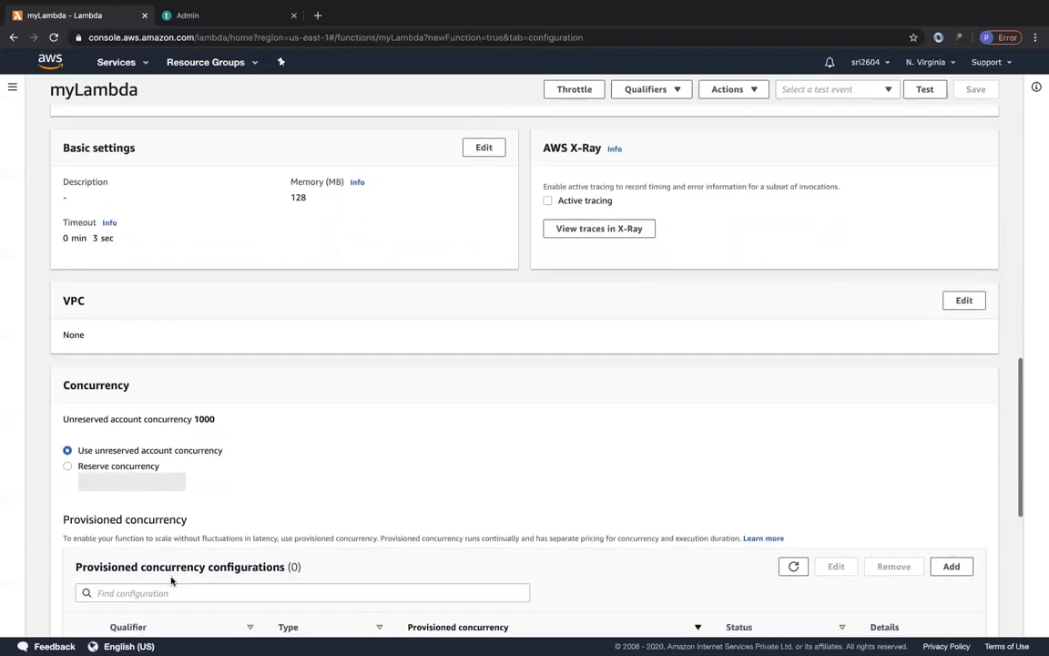
pyautogui.scroll(-1, 274, 574)
pyautogui.scroll(-1, 304, 574)
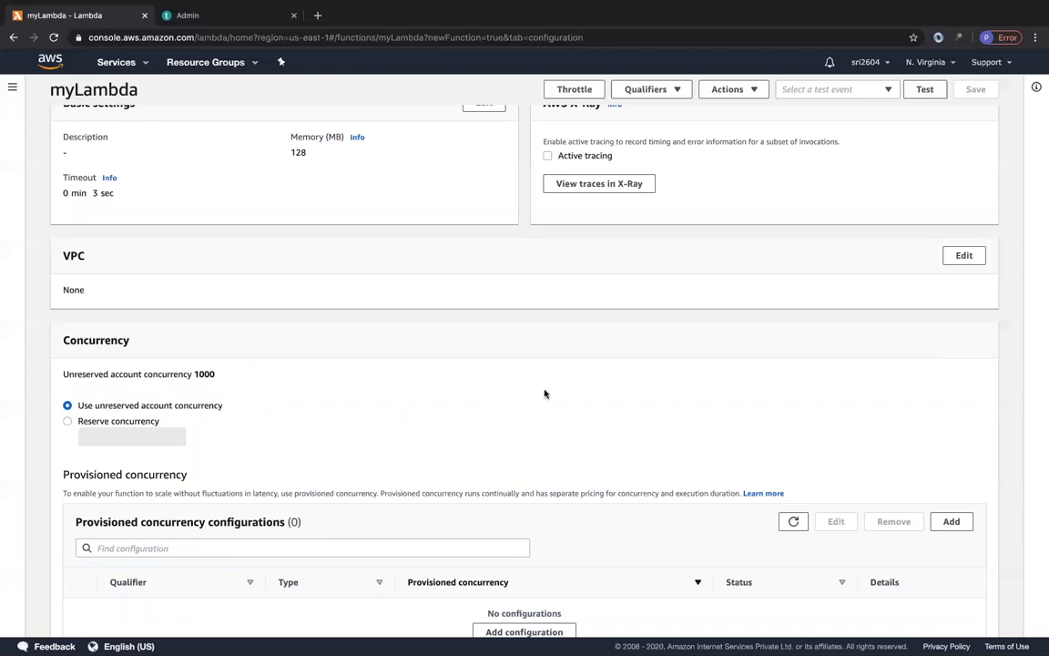
# Show the function's permissions and open its execution role in a new browser tab.
pyautogui.scroll(3, 545, 394)
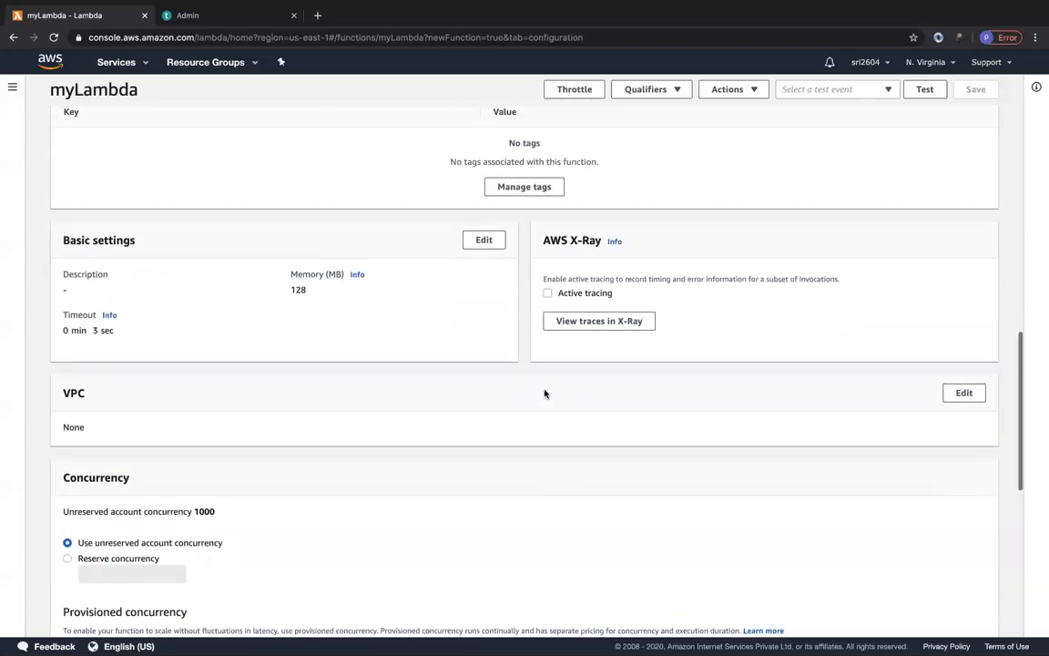
pyautogui.scroll(15, 544, 394)
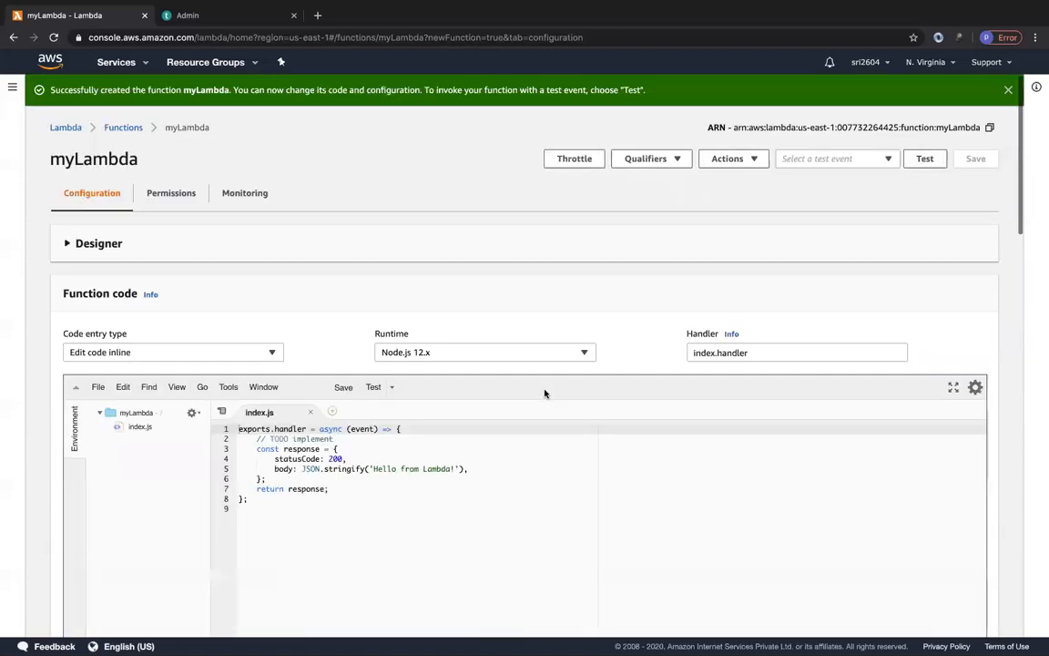
pyautogui.click(173, 193)
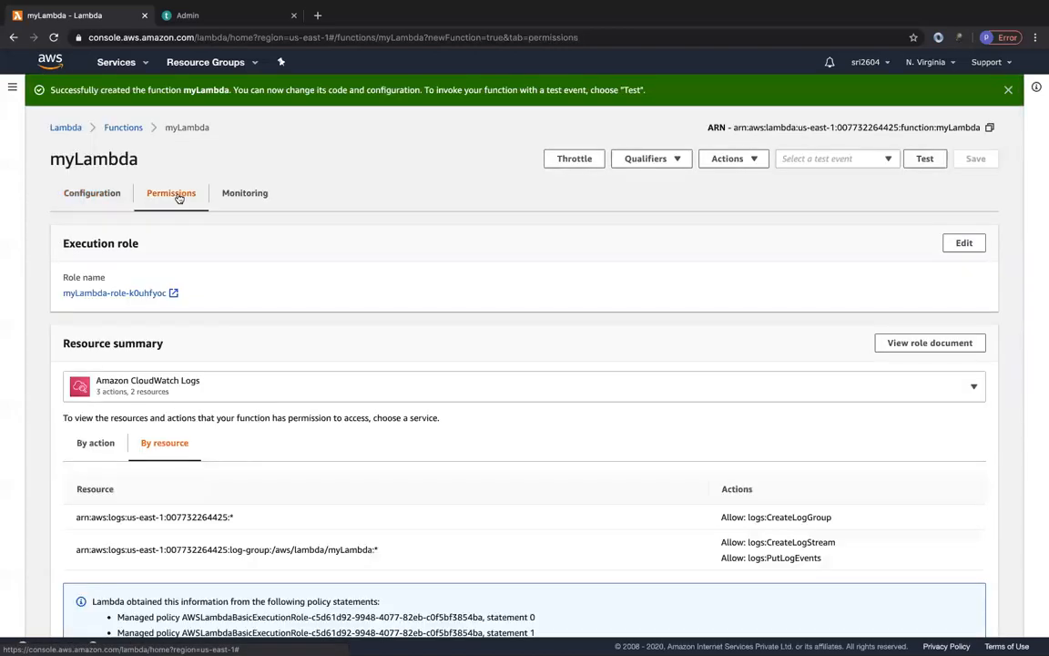
pyautogui.rightClick(139, 295)
pyautogui.click(157, 301)
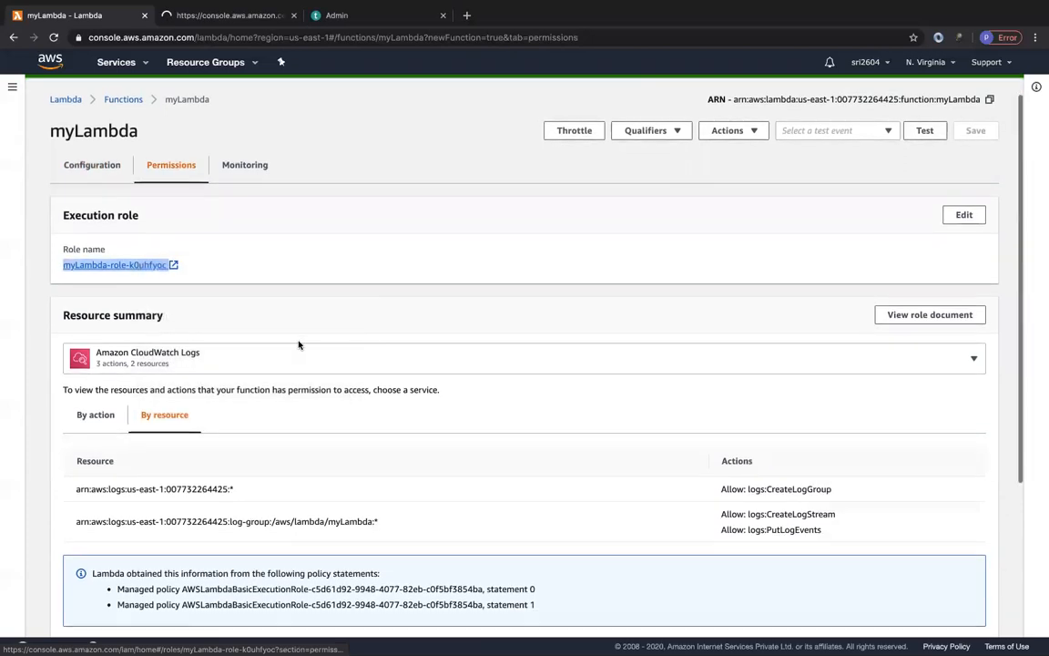
pyautogui.click(246, 355)
pyautogui.click(349, 322)
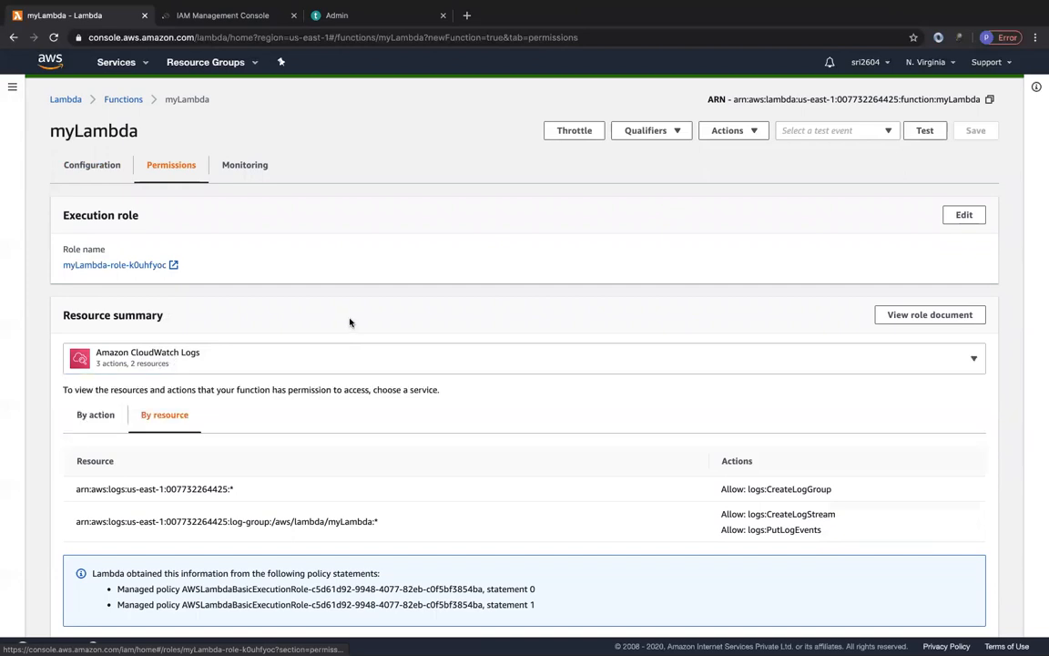
# Examine the CloudWatch Logs actions allowed for each resource in the resource summary.
pyautogui.moveTo(767, 489); pyautogui.dragTo(824, 489)
pyautogui.moveTo(768, 514); pyautogui.dragTo(795, 528)
pyautogui.click(794, 527)
# In the IAM console, search for "s3full" and attach the AmazonS3FullAccess policy to the function's execution role.
pyautogui.click(215, 18)
pyautogui.click(243, 339)
pyautogui.click(216, 180)
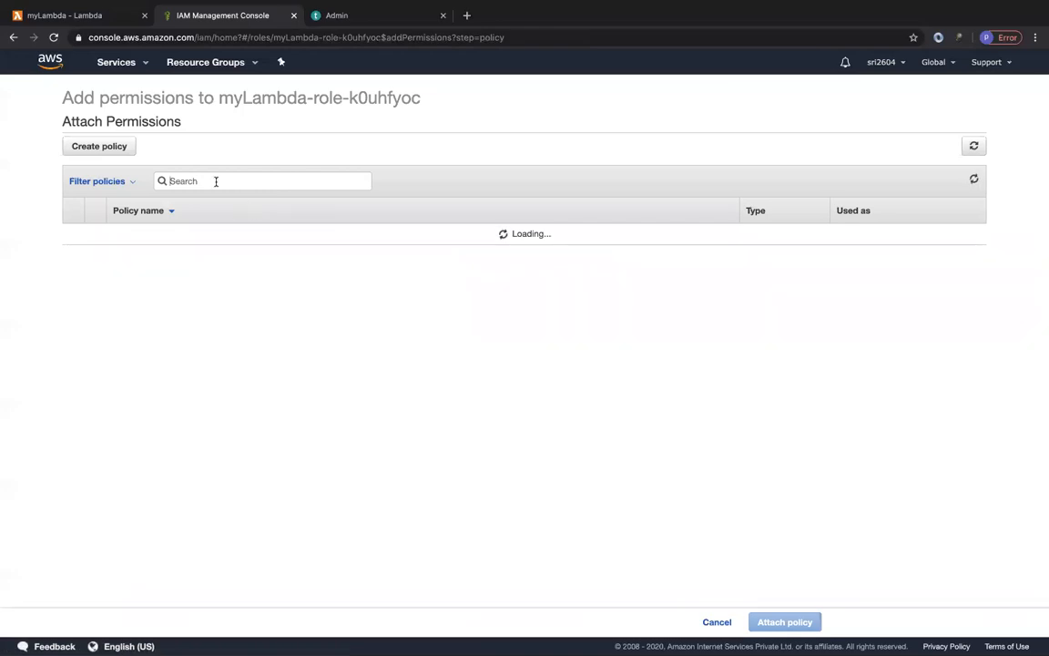
pyautogui.write('s3fu')
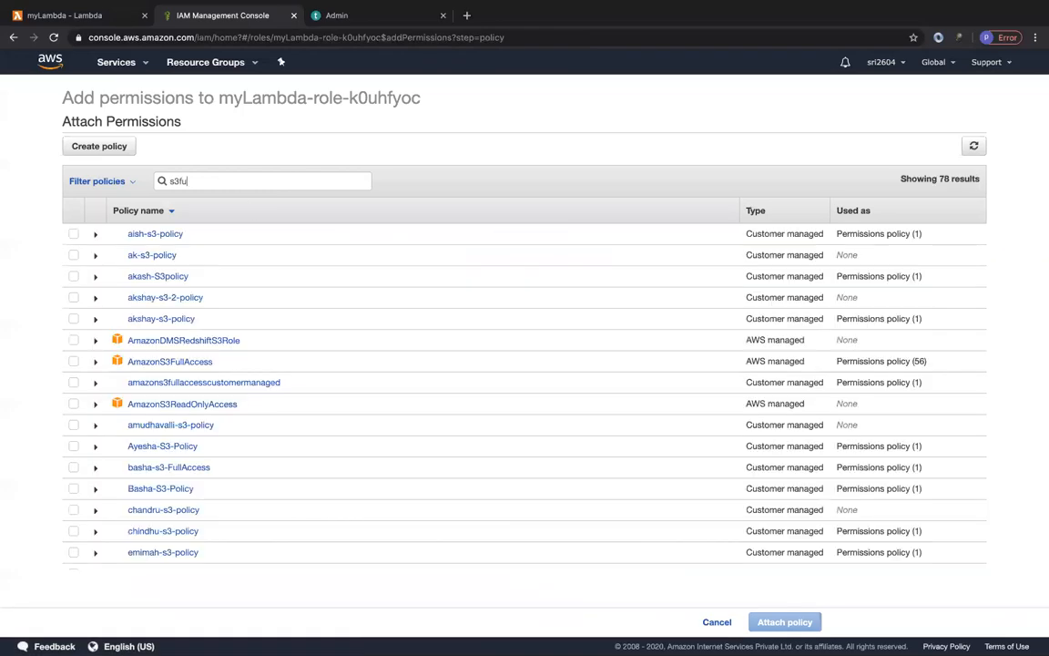
pyautogui.click(74, 235)
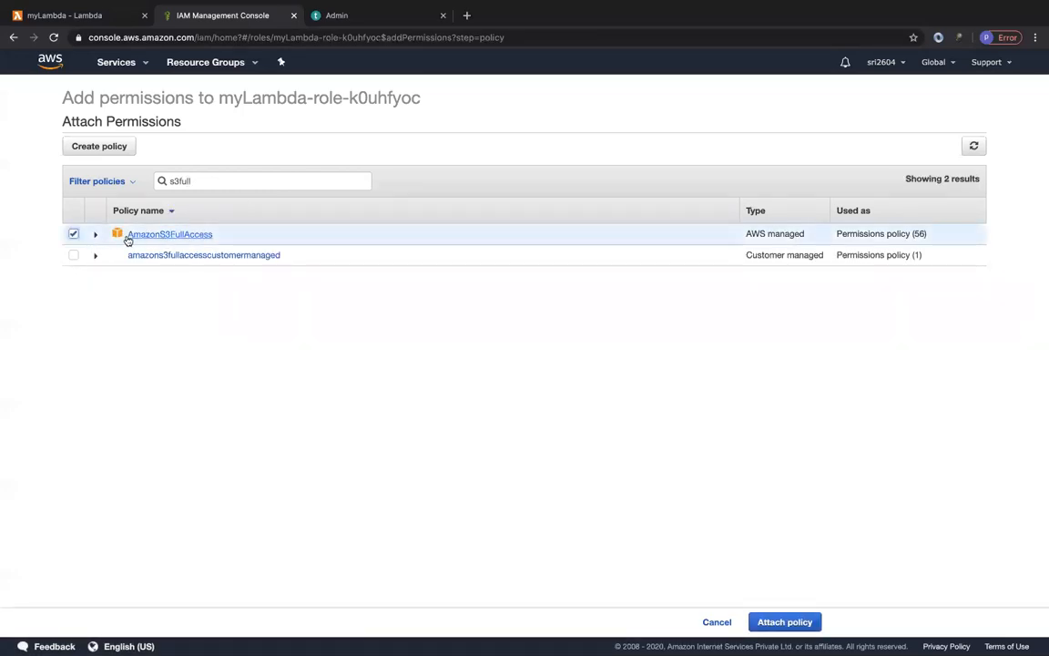
pyautogui.click(765, 623)
# Reload the function's permissions page and check which services the resource summary lists, keeping Amazon CloudWatch Logs selected.
pyautogui.click(63, 16)
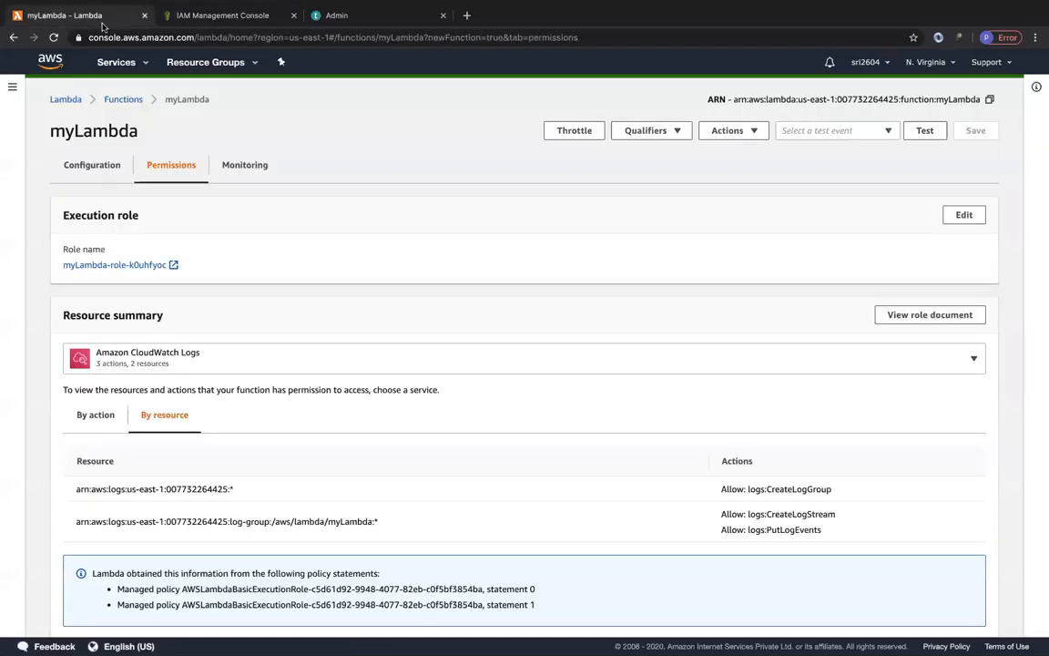
pyautogui.hotkey('ctrl', 'r')
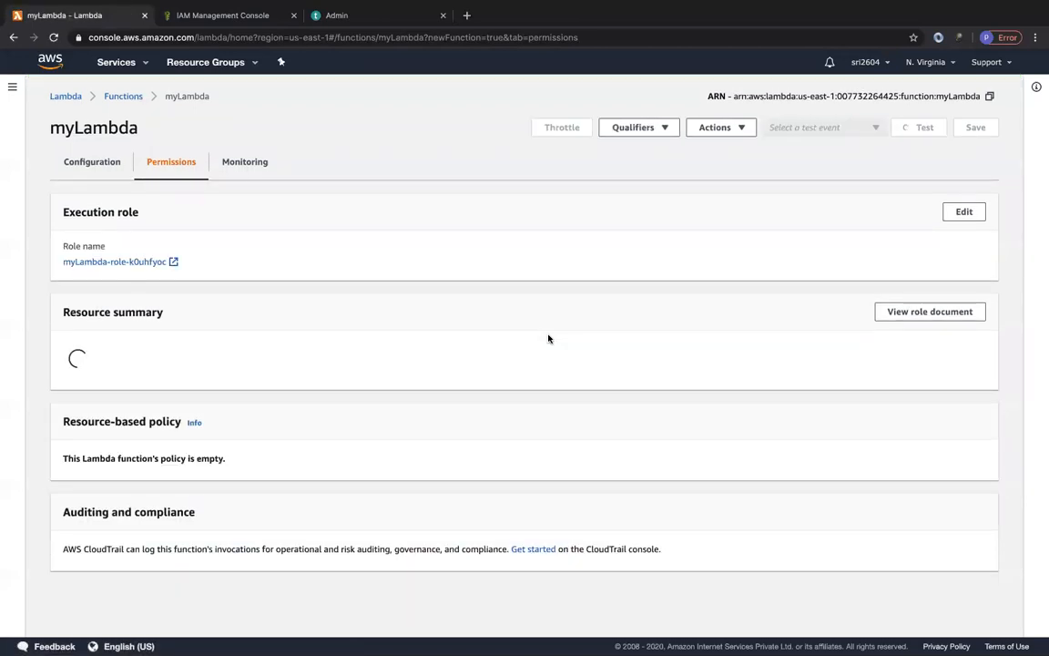
pyautogui.click(210, 354)
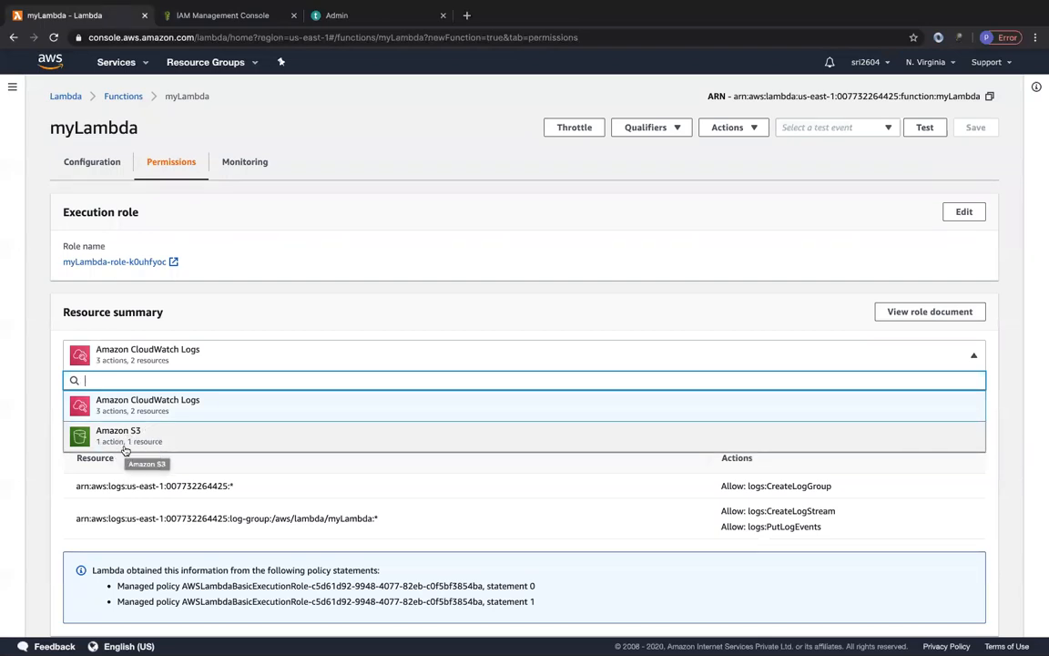
pyautogui.click(112, 406)
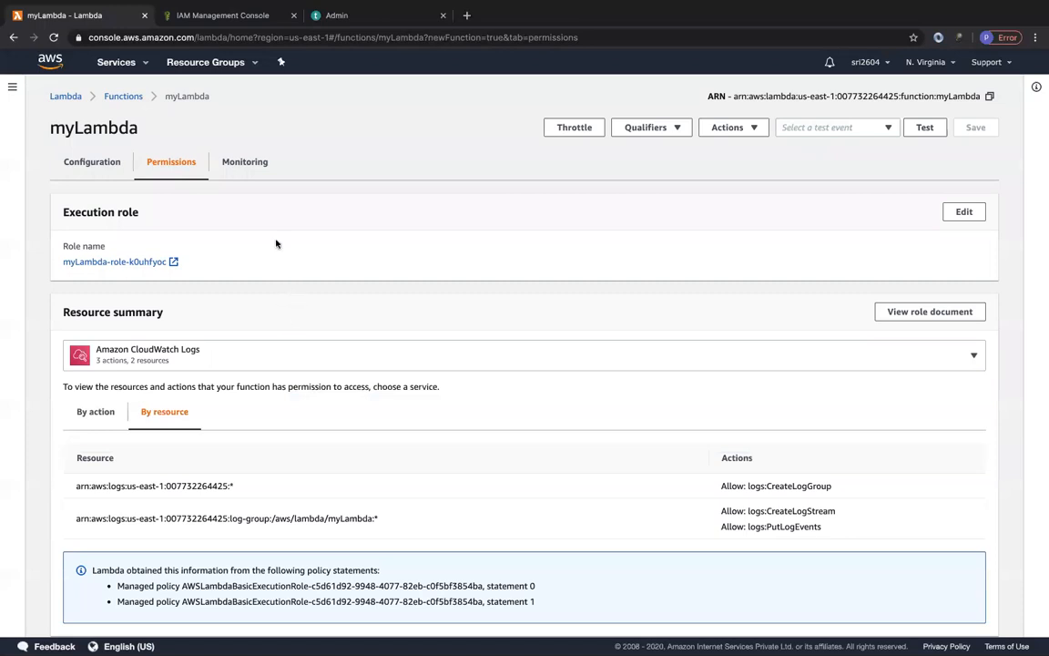
# Examine the function's CloudWatch metrics charts and the CloudWatch Logs Insights invocation tables in its monitoring view.
pyautogui.click(246, 163)
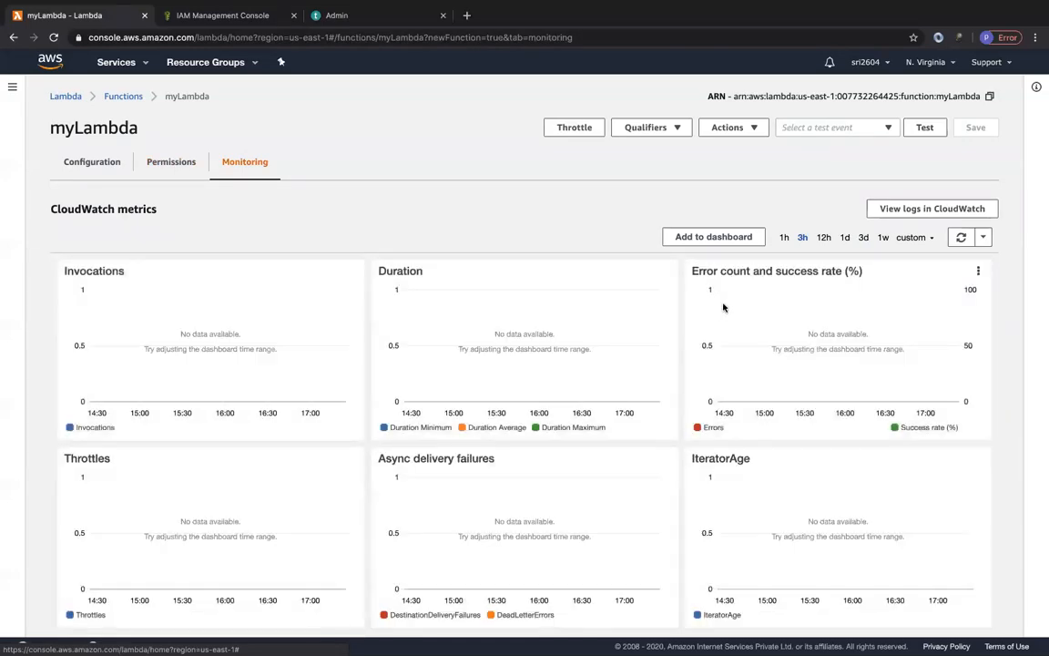
pyautogui.scroll(-1, 208, 431)
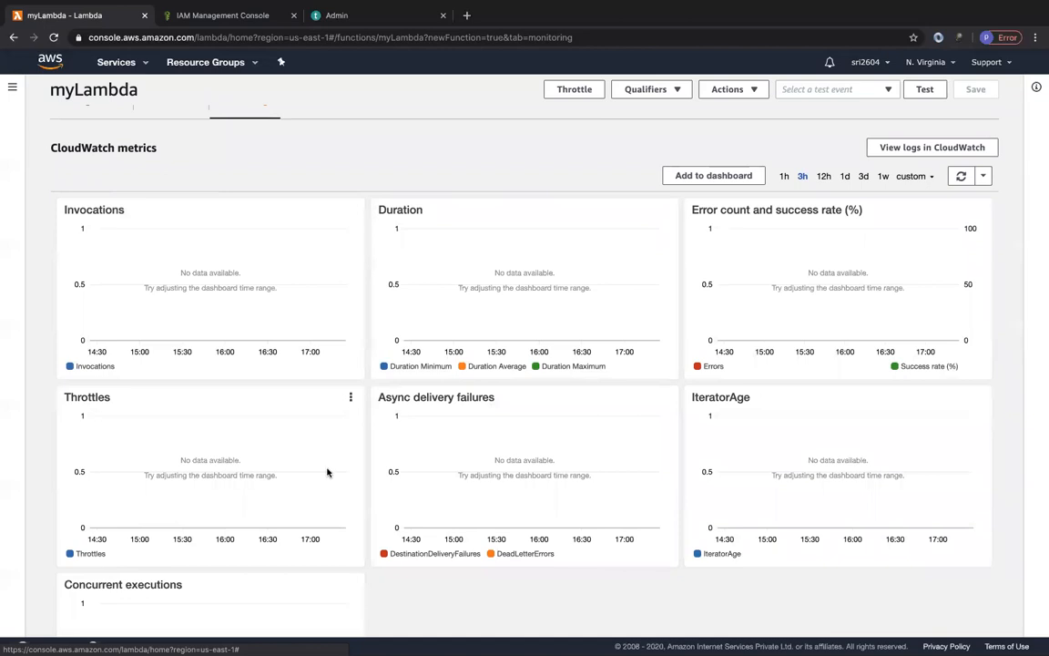
pyautogui.scroll(-2, 328, 472)
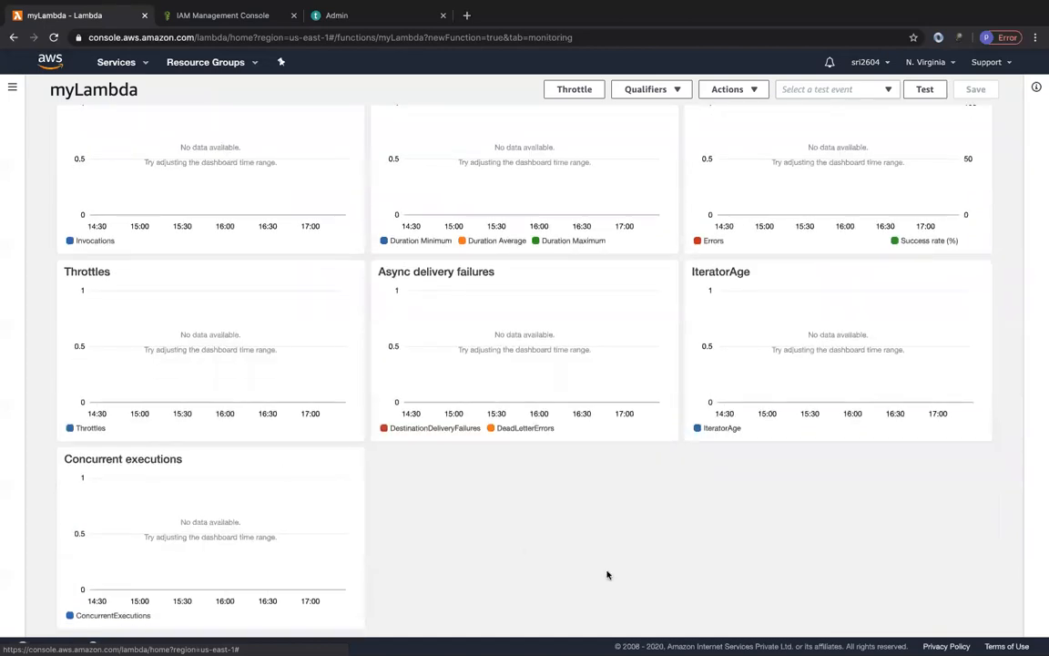
pyautogui.scroll(-5, 607, 575)
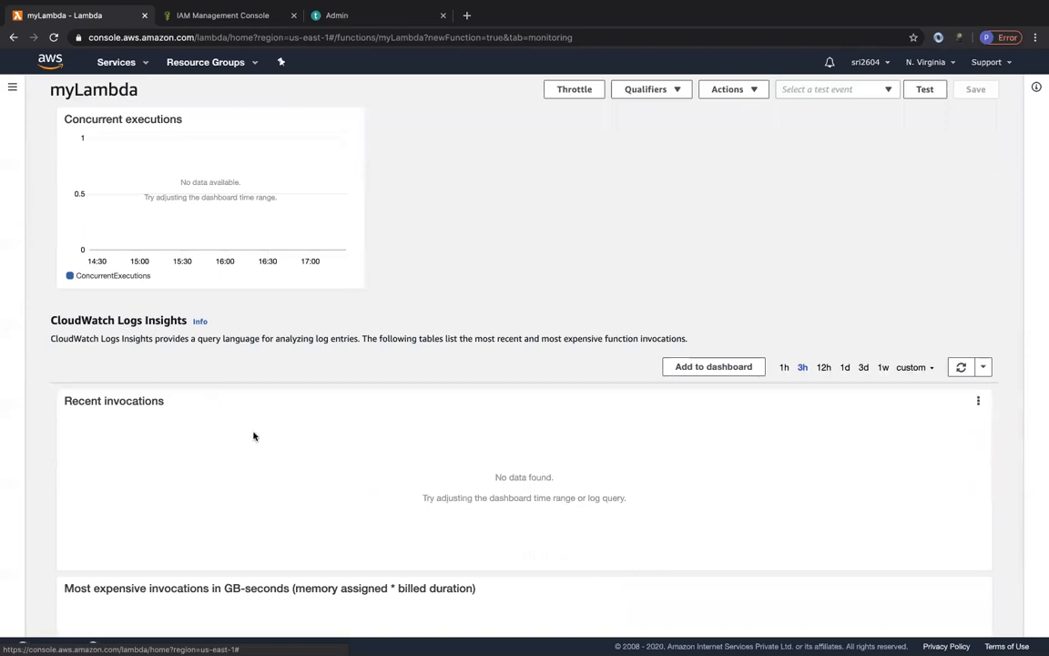
pyautogui.scroll(-1, 254, 435)
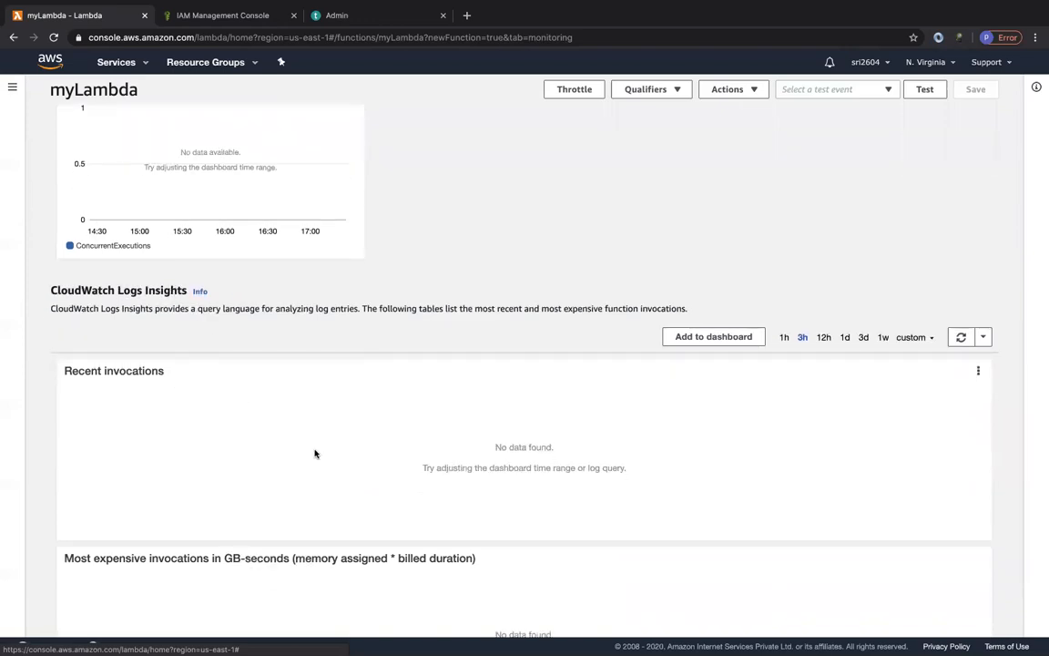
pyautogui.scroll(-1, 208, 499)
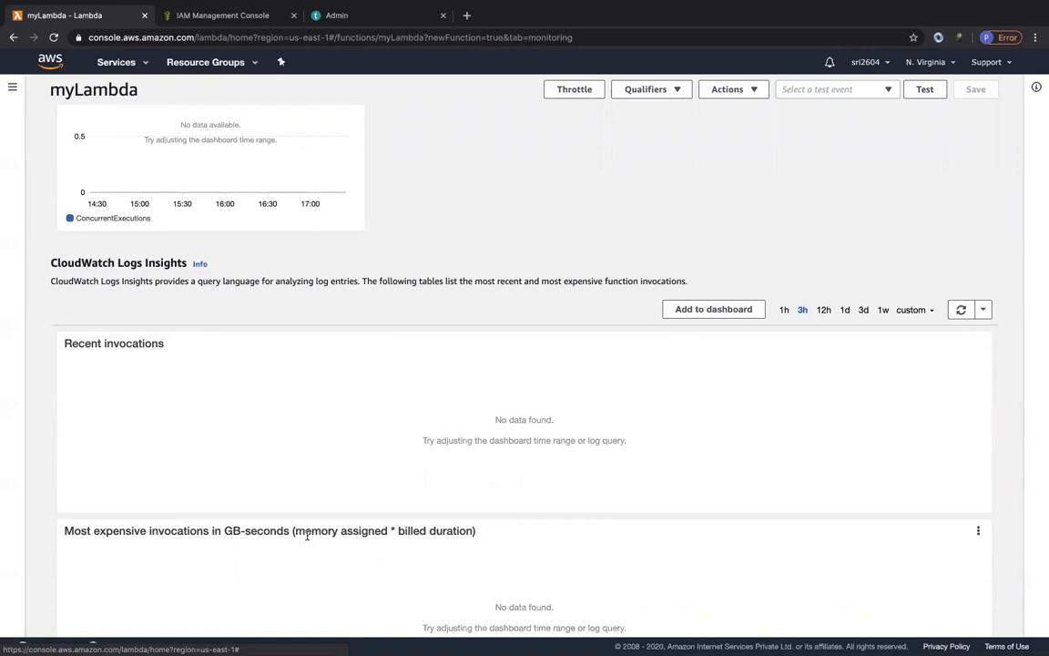
# Examine how the Logs Insights table of most expensive invocations defines GB-seconds.
pyautogui.moveTo(296, 534); pyautogui.dragTo(370, 534)
pyautogui.click(453, 533)
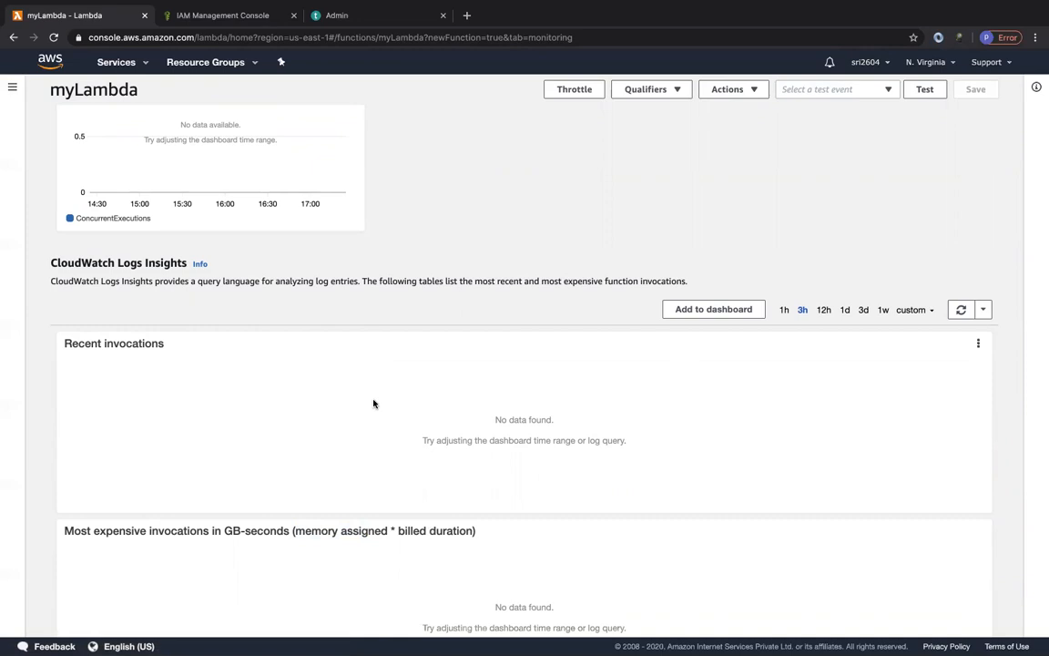
pyautogui.scroll(10, 373, 404)
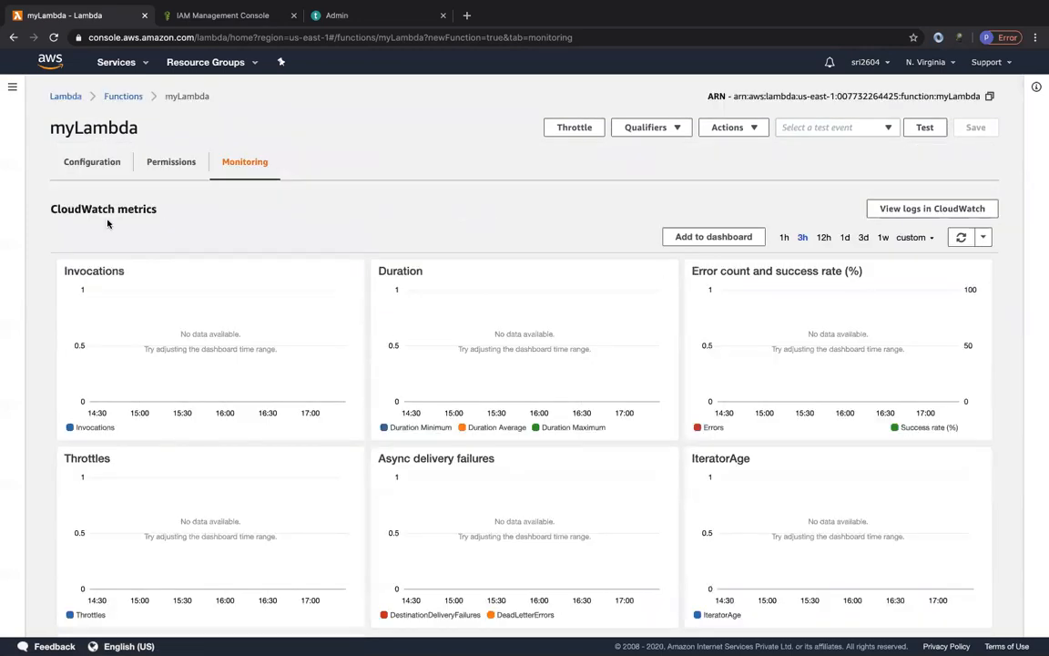
# Return to the function's configuration and review its available actions, aliases and versions.
pyautogui.click(87, 162)
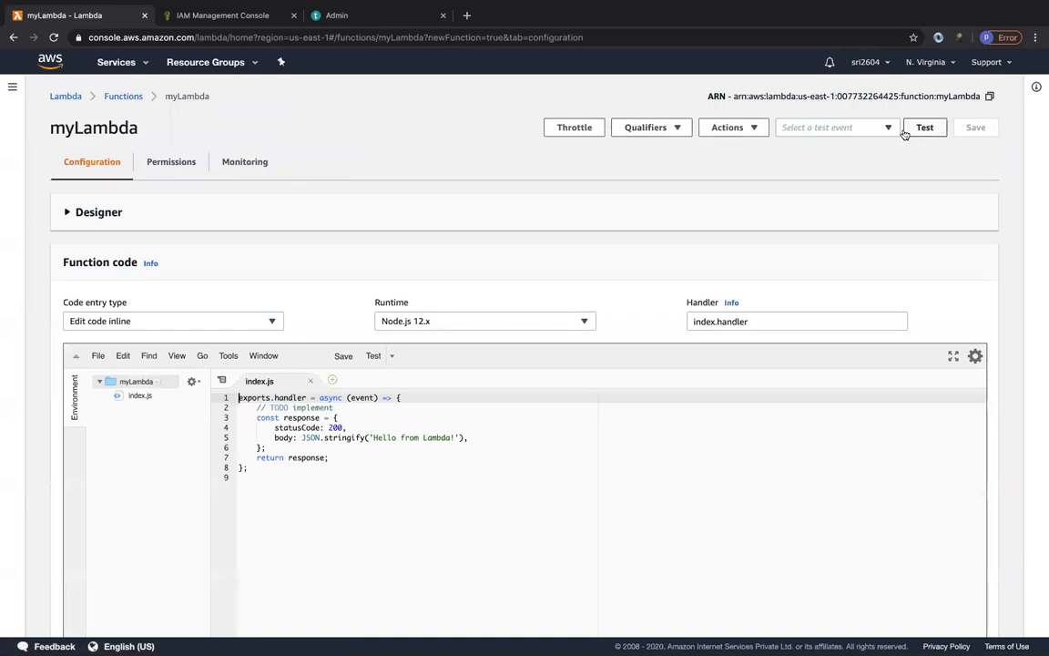
pyautogui.click(753, 128)
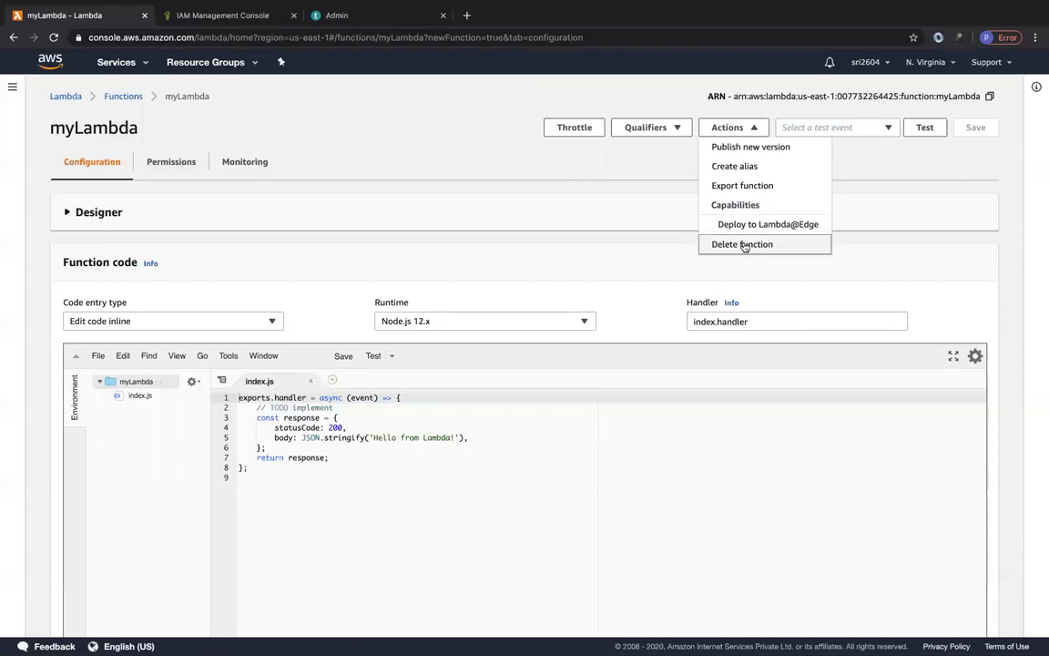
pyautogui.click(634, 147)
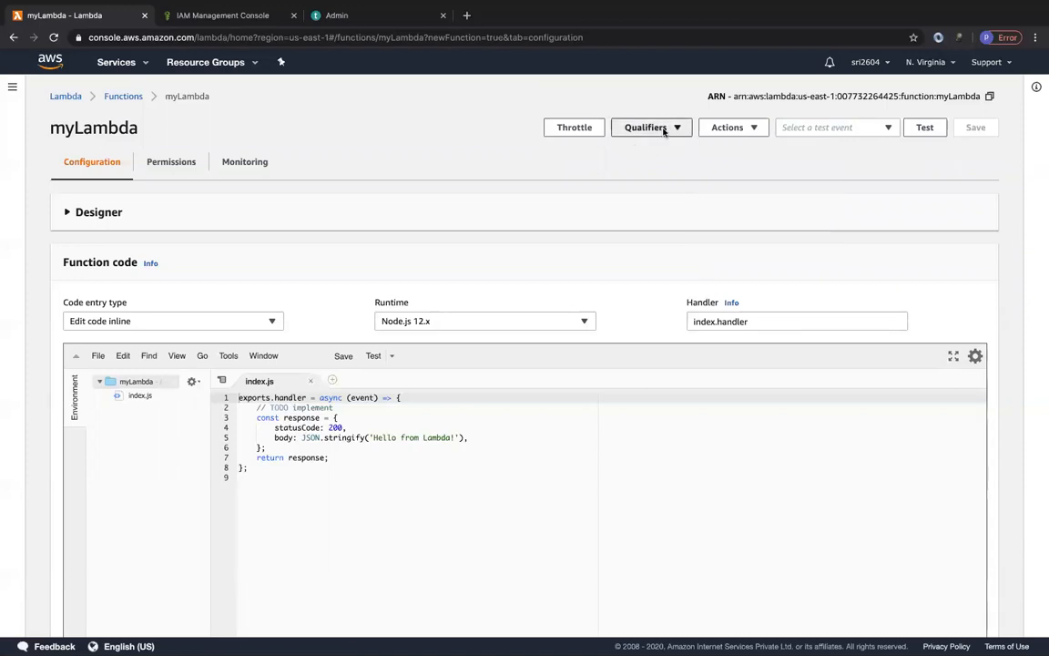
pyautogui.click(660, 130)
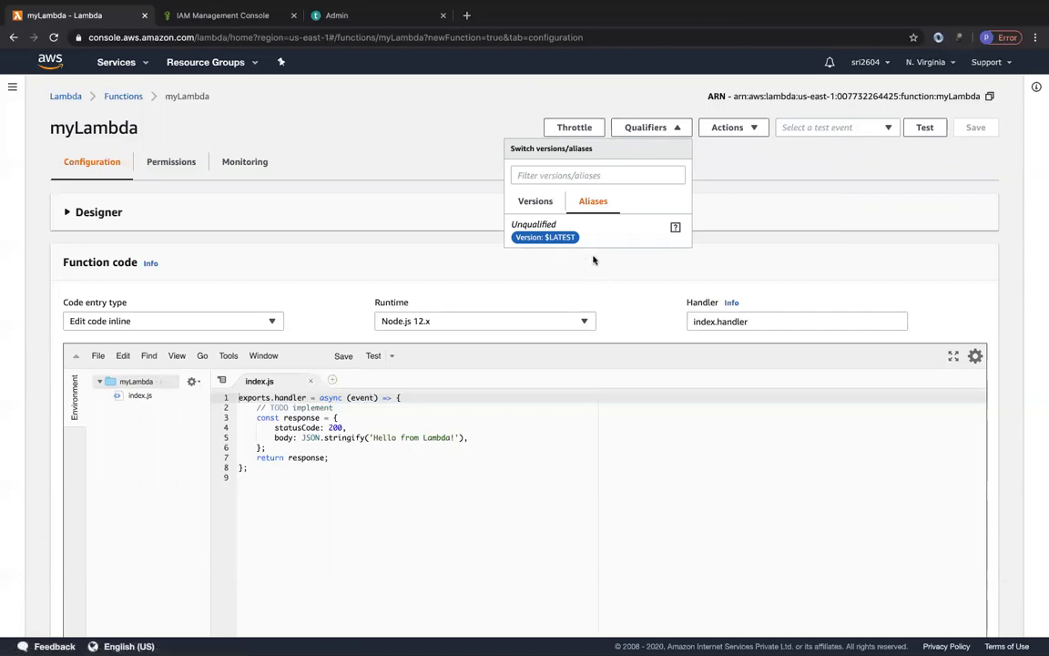
pyautogui.click(532, 200)
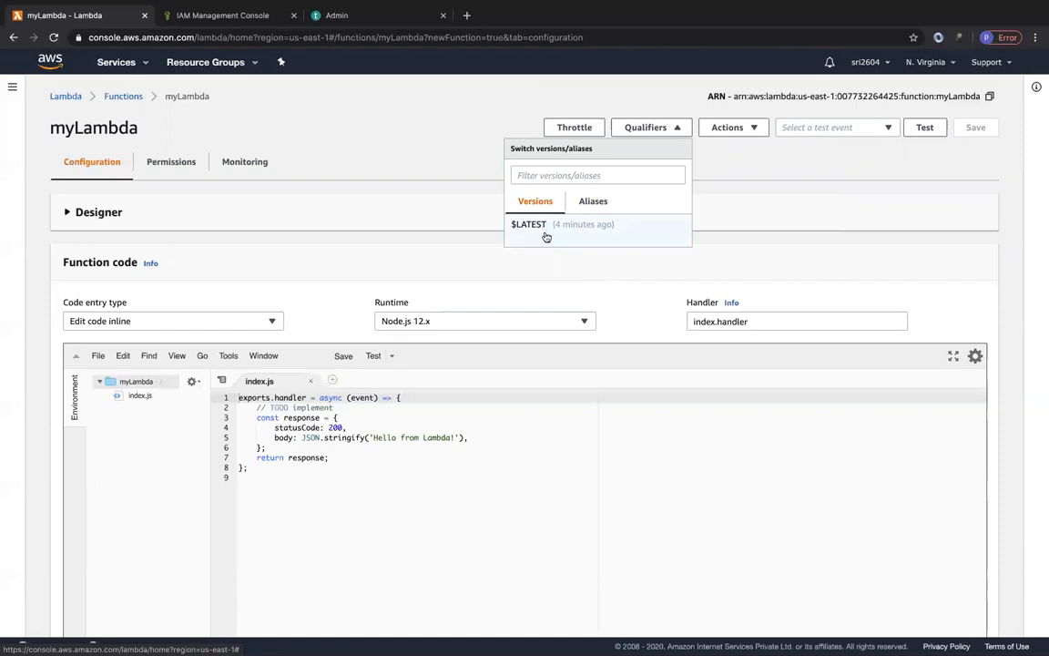
pyautogui.click(547, 236)
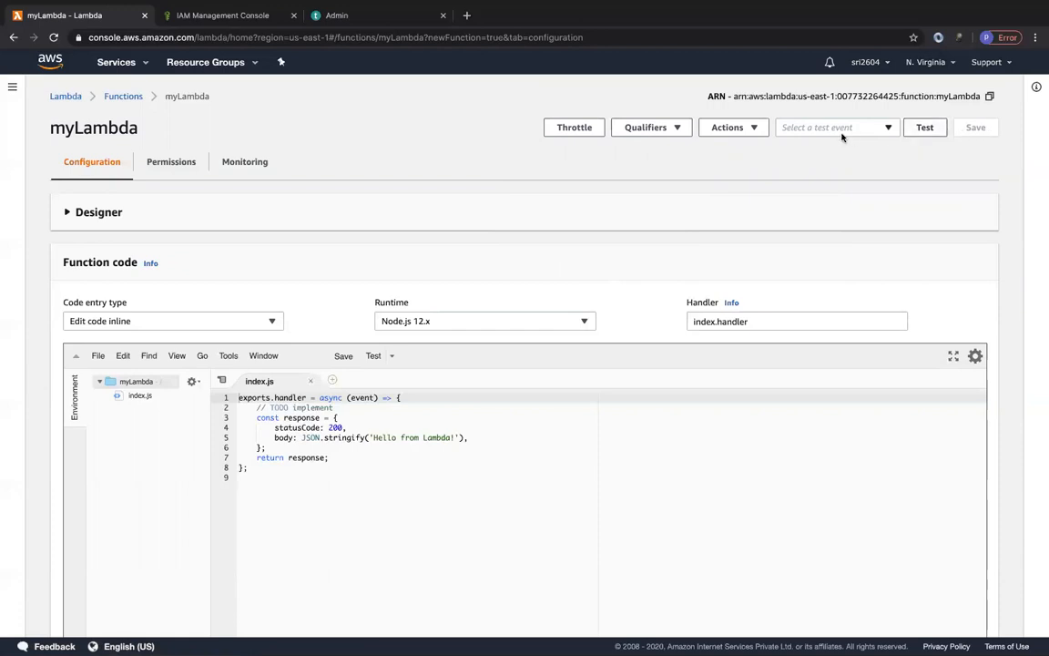
# Create a test event named "test" from the hello-world template, with its JSON body reduced to an empty object {}.
pyautogui.click(926, 127)
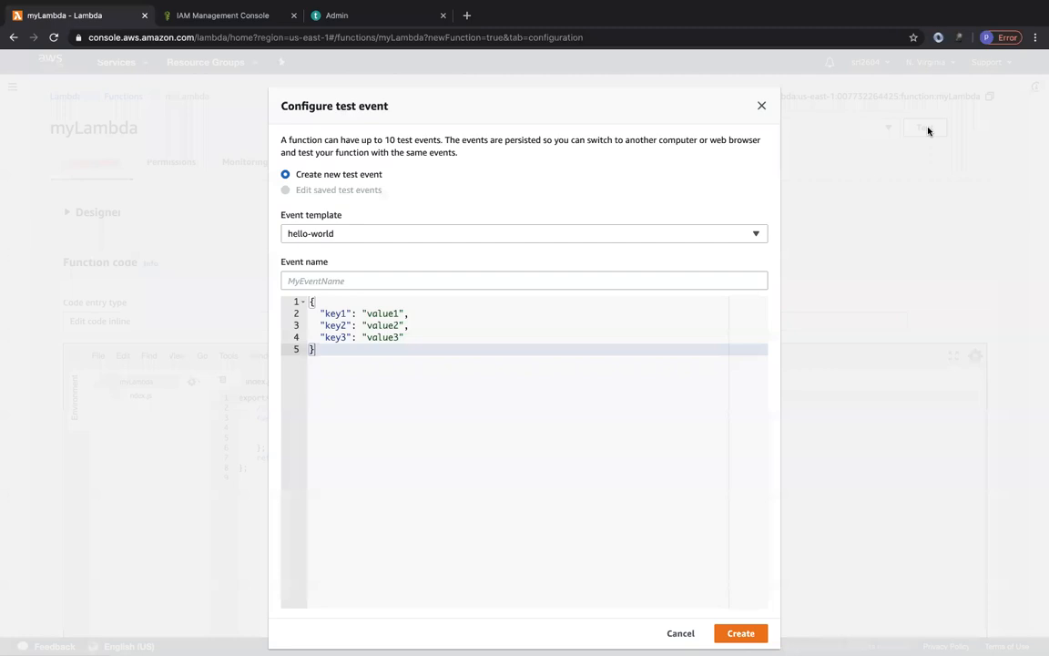
pyautogui.click(333, 276)
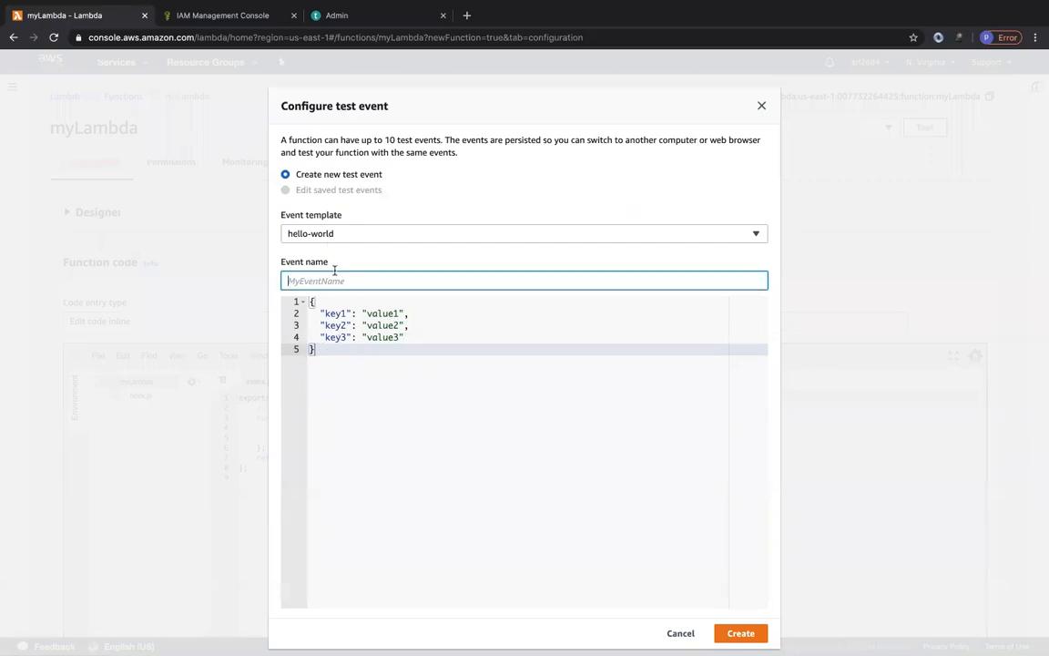
pyautogui.write('tet')
pyautogui.write('st')
pyautogui.moveTo(405, 337); pyautogui.dragTo(300, 313)
pyautogui.press('BackSpace')
pyautogui.press('BackSpace')
pyautogui.press('BackSpace')
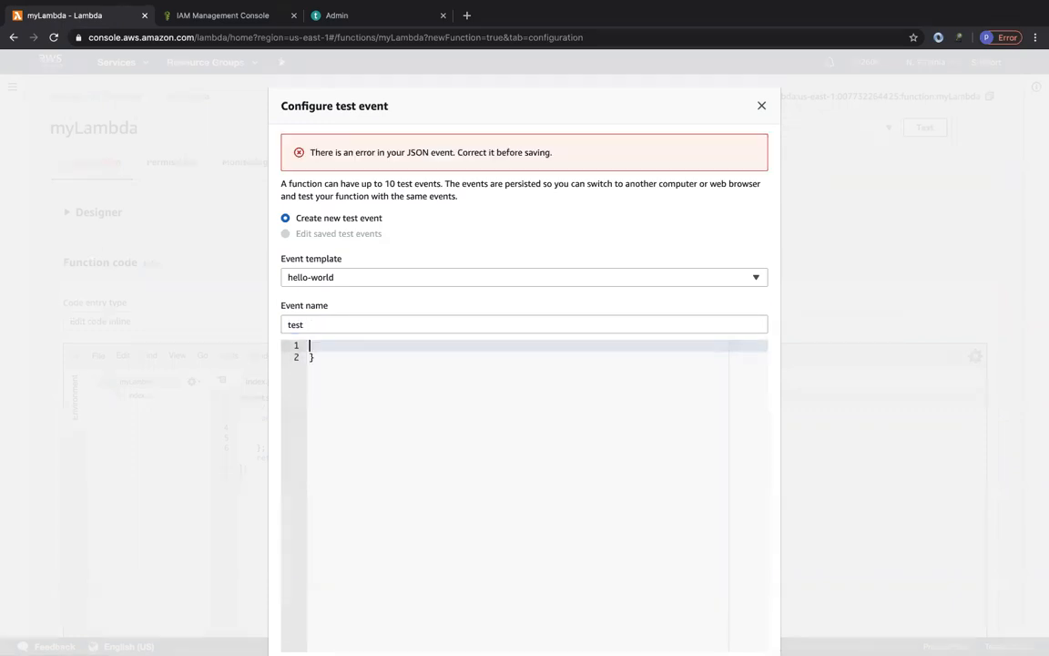
pyautogui.write('{')
pyautogui.press('Delete')
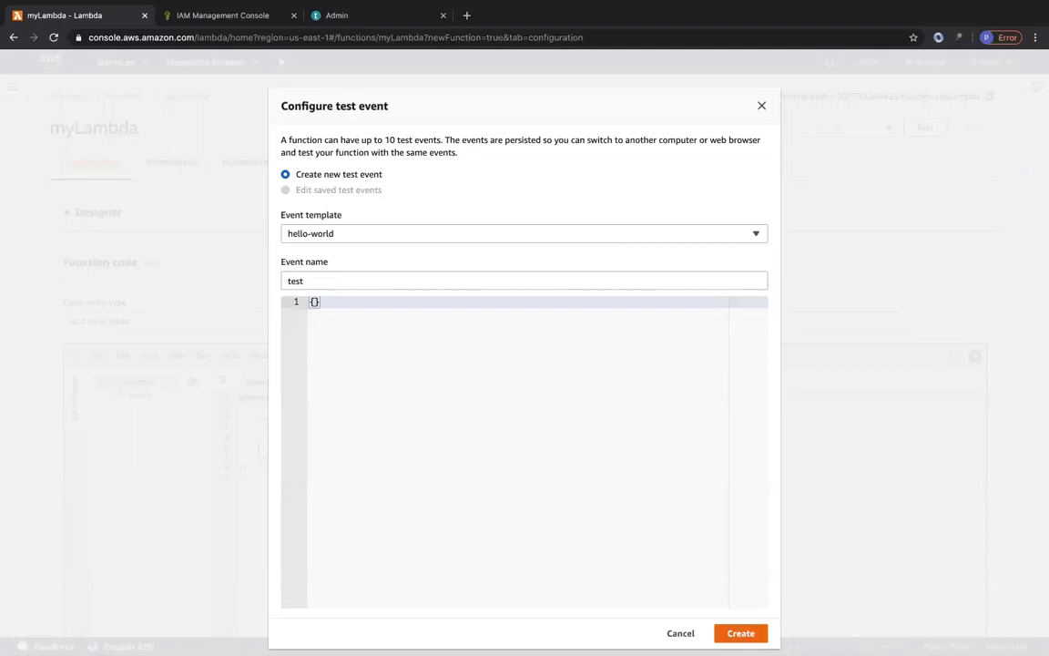
pyautogui.click(741, 633)
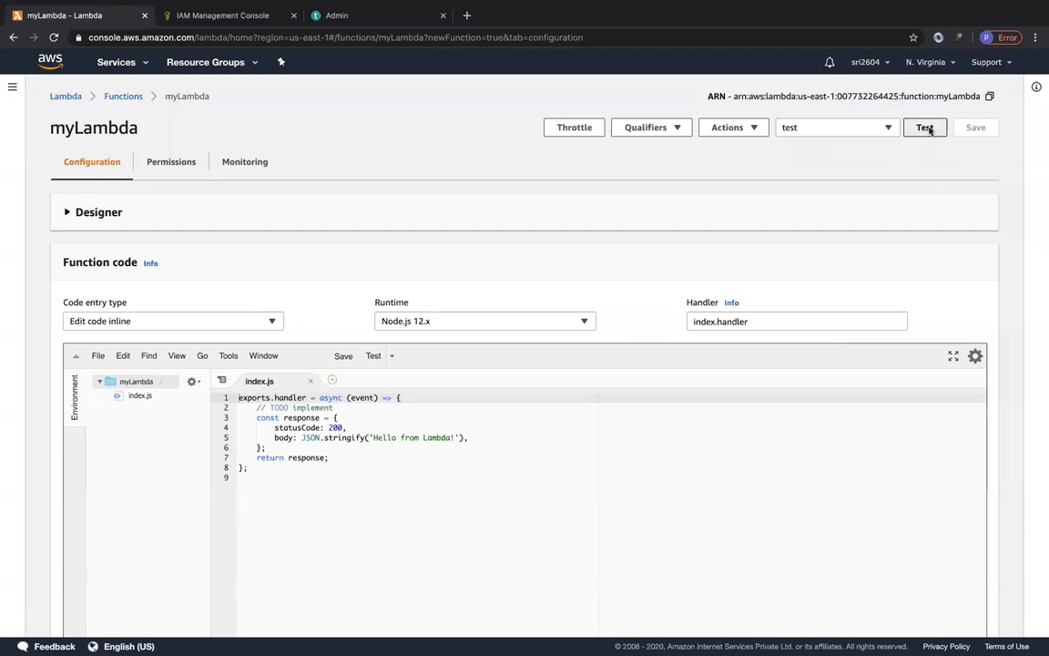
# Run the function with the test event, check the execution output below the code and expand the result's details.
pyautogui.click(925, 129)
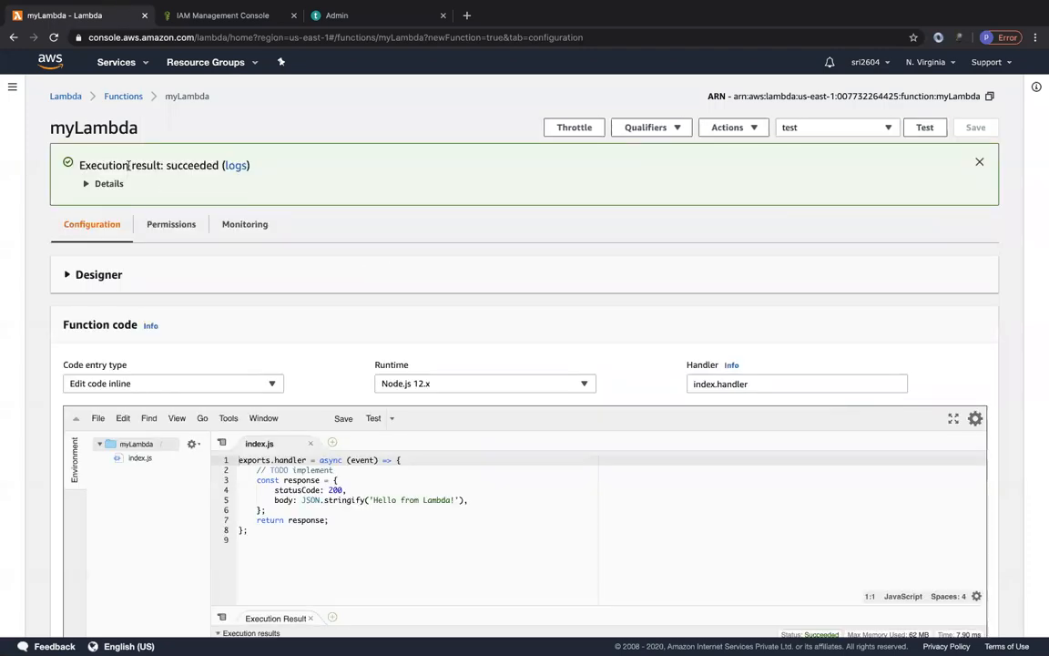
pyautogui.scroll(-2, 357, 347)
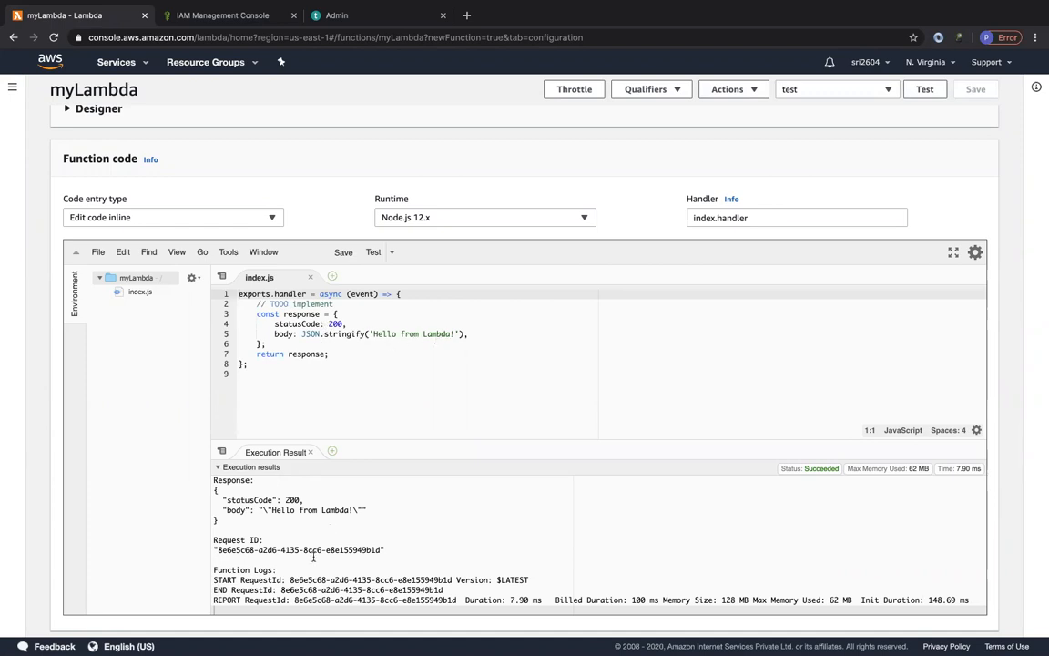
pyautogui.scroll(2, 168, 303)
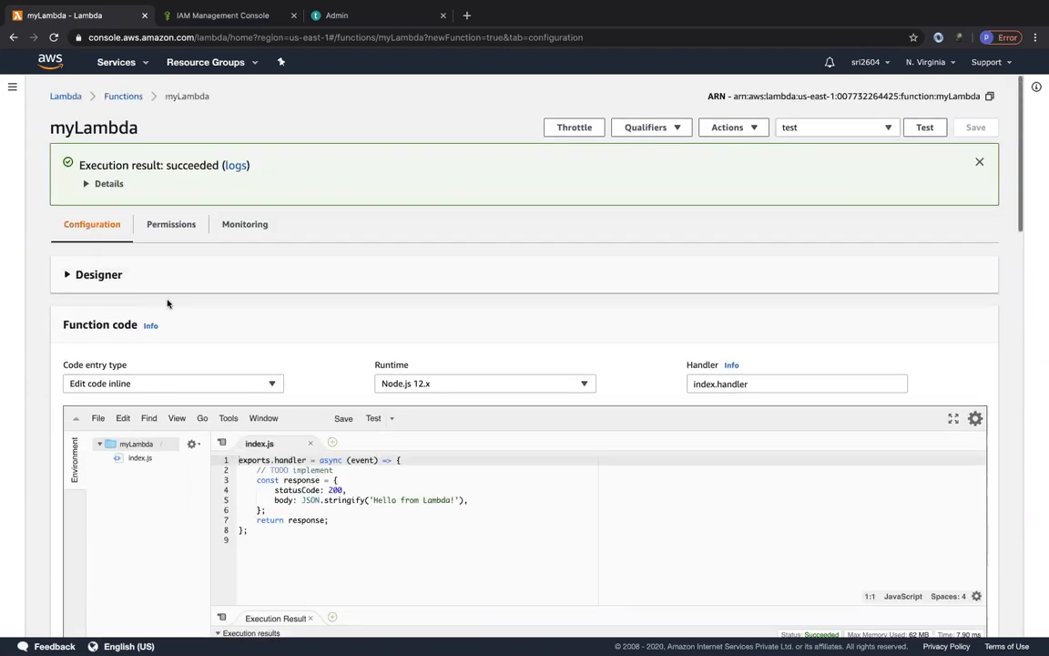
pyautogui.click(88, 184)
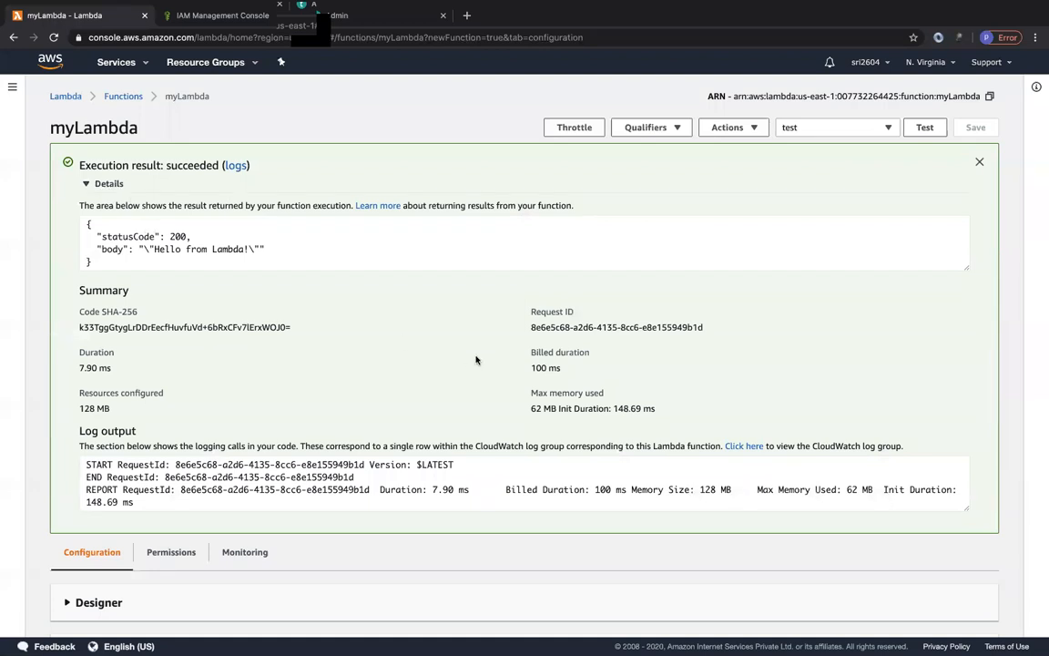
# Examine the billed duration, actual duration, maximum memory used and log output in the execution summary.
pyautogui.moveTo(532, 368); pyautogui.dragTo(561, 368)
pyautogui.click(556, 368)
pyautogui.moveTo(112, 368); pyautogui.dragTo(78, 368)
pyautogui.moveTo(531, 409); pyautogui.dragTo(544, 408)
pyautogui.click(543, 408)
pyautogui.moveTo(146, 506); pyautogui.dragTo(68, 453)
pyautogui.click(297, 374)
# Rerun the function several times with the test event and compare the execution duration of each run.
pyautogui.click(926, 127)
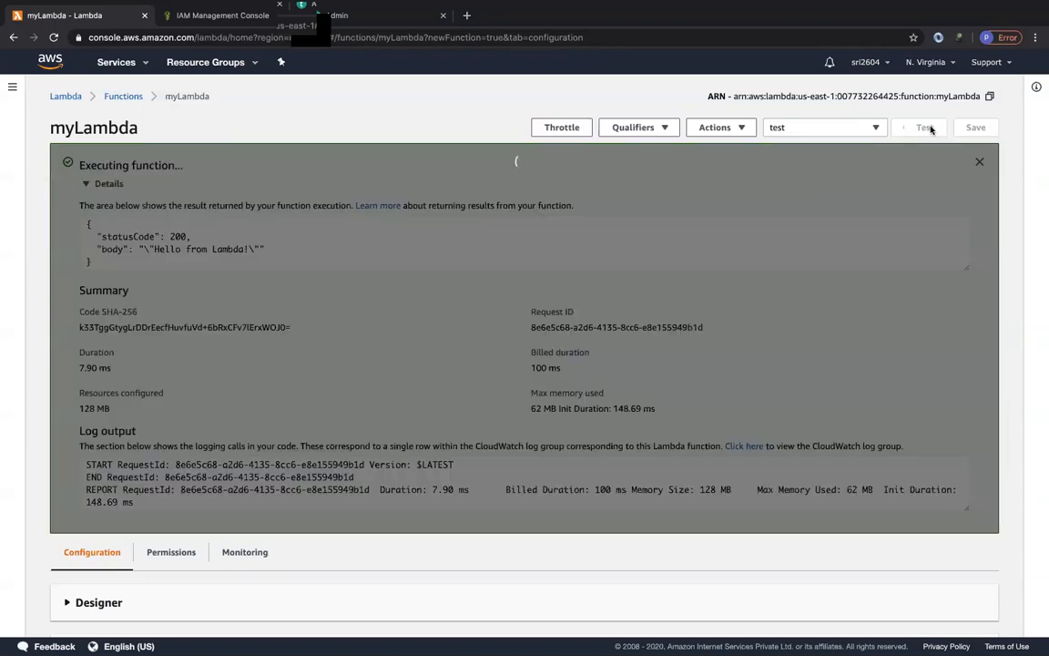
pyautogui.moveTo(78, 368); pyautogui.dragTo(116, 368)
pyautogui.click(925, 127)
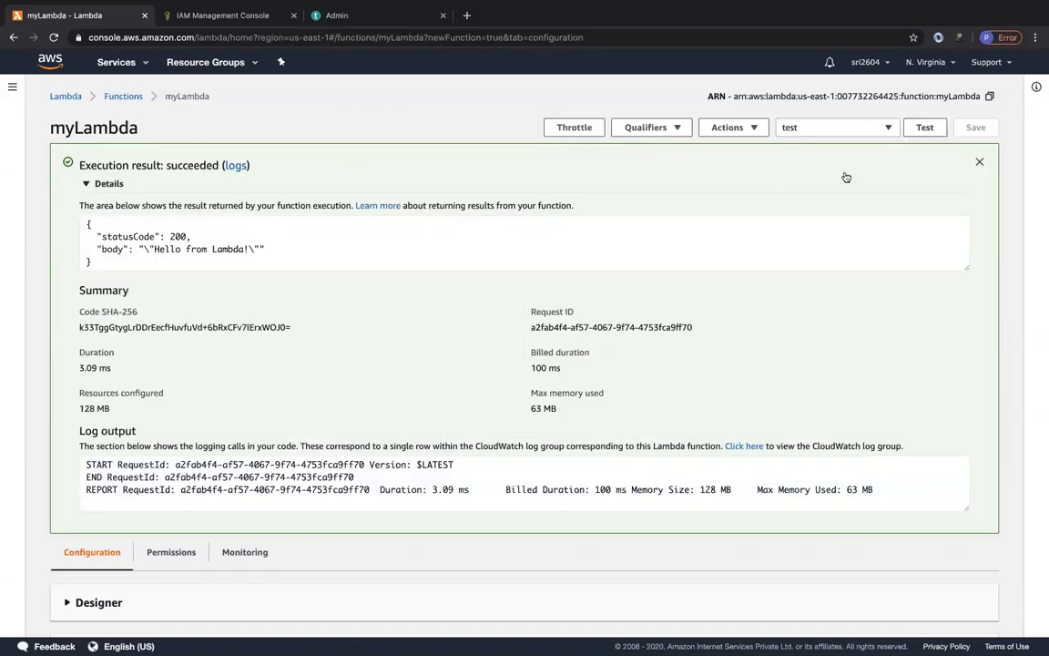
pyautogui.click(926, 129)
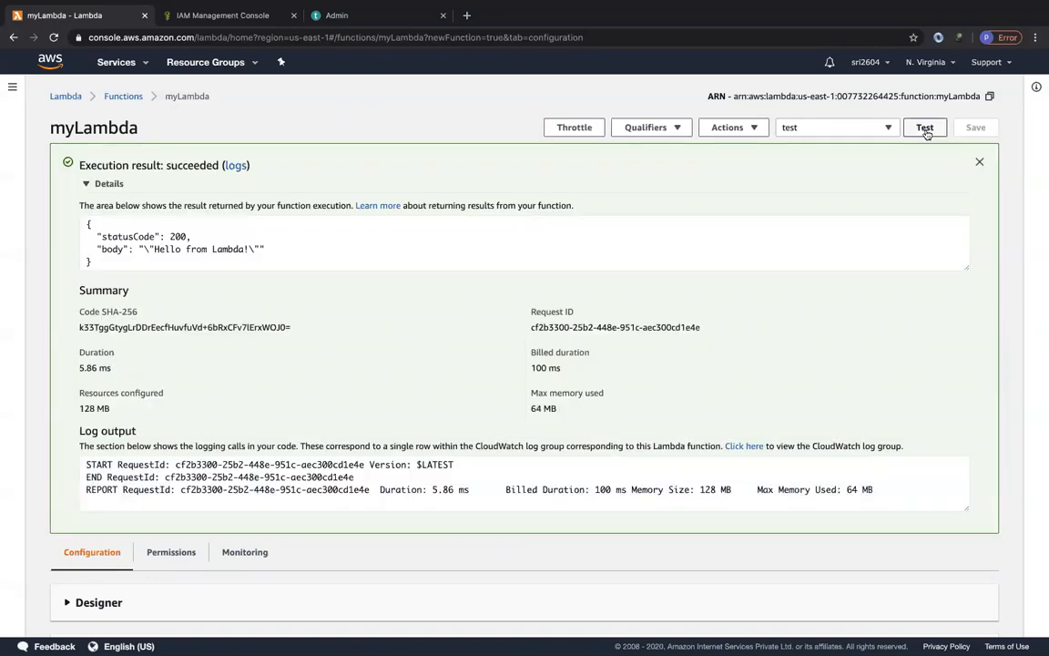
pyautogui.click(926, 129)
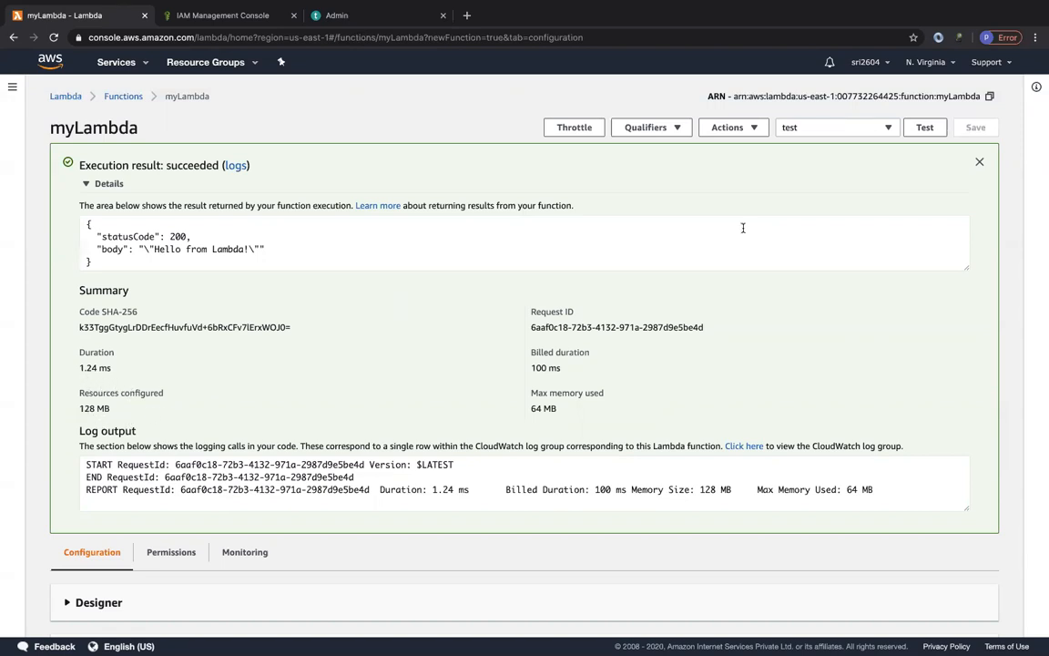
pyautogui.click(928, 134)
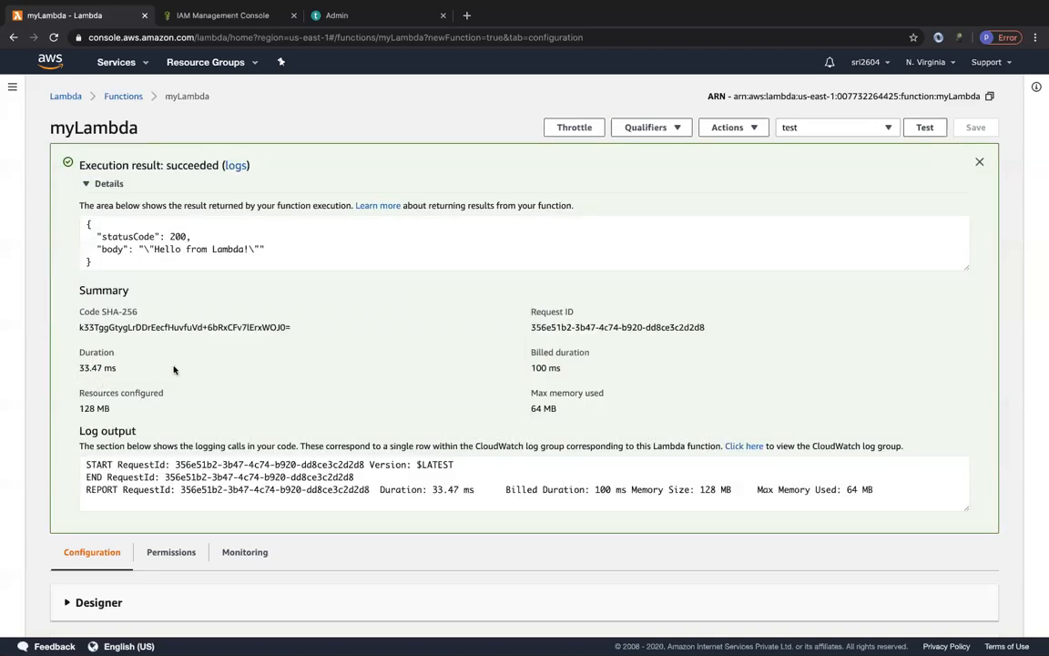
pyautogui.click(922, 130)
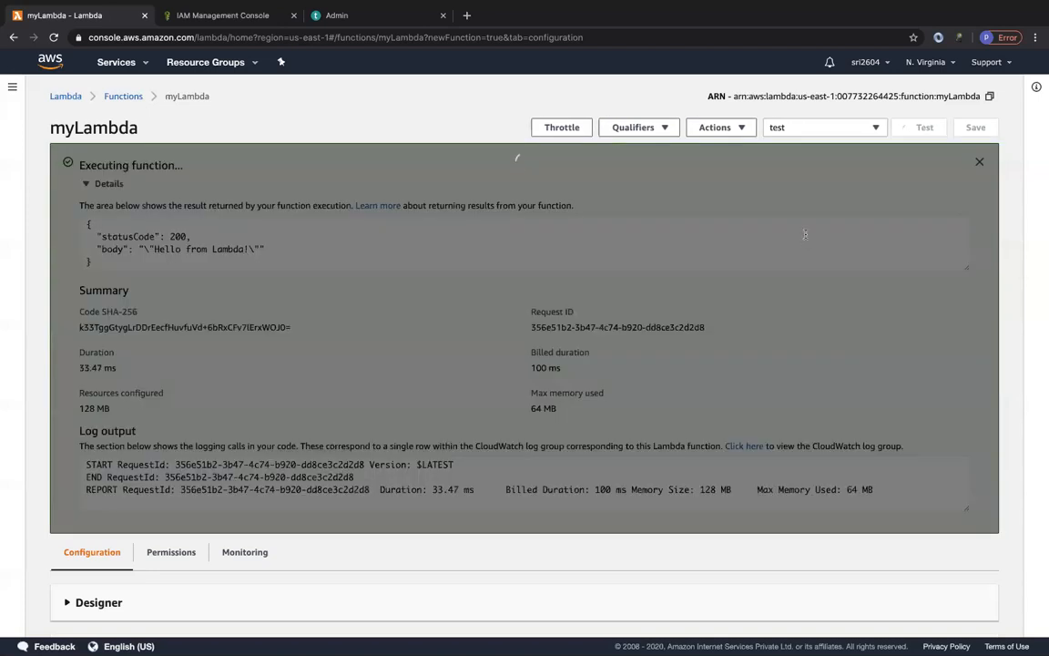
pyautogui.click(931, 129)
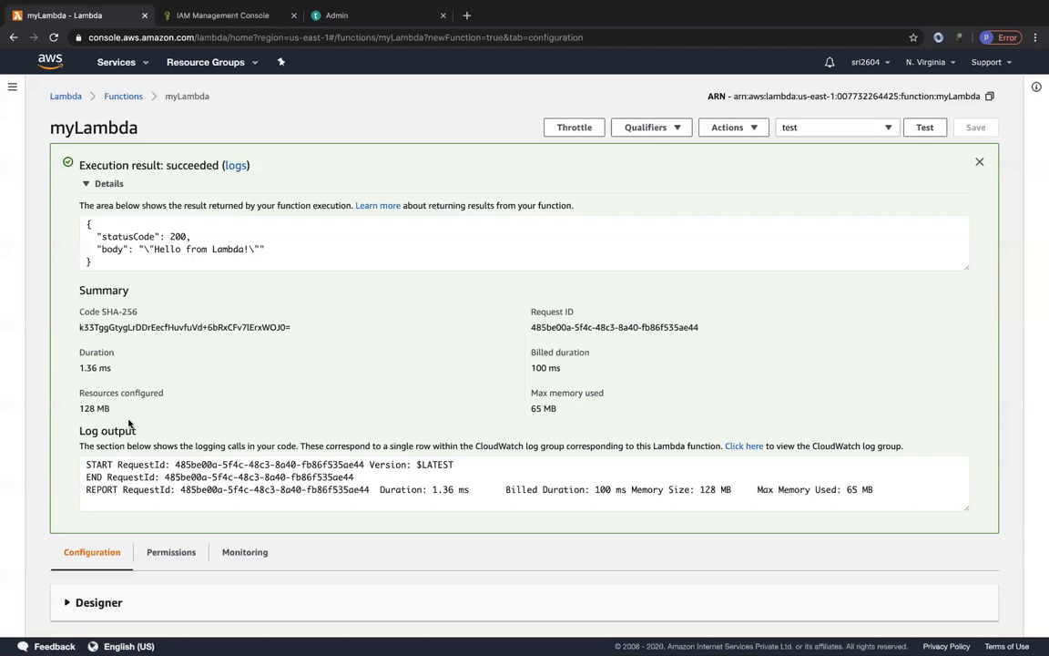
# Edit the function's basic settings to set its memory to 1600 MB and save the change.
pyautogui.scroll(-3, 558, 488)
pyautogui.scroll(-15, 559, 488)
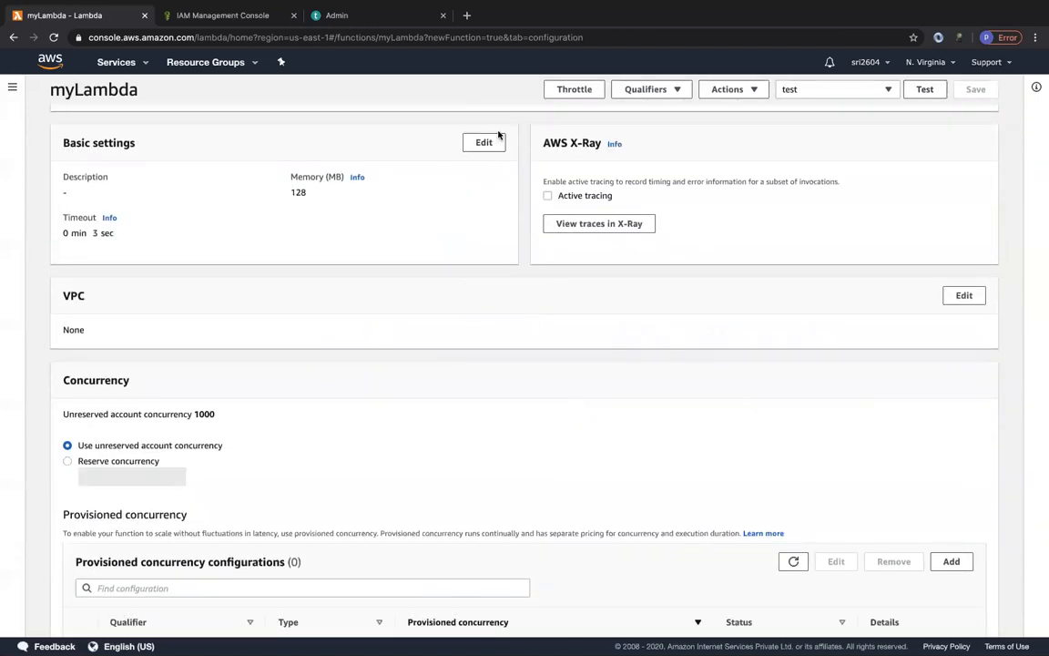
pyautogui.click(485, 141)
pyautogui.click(222, 274)
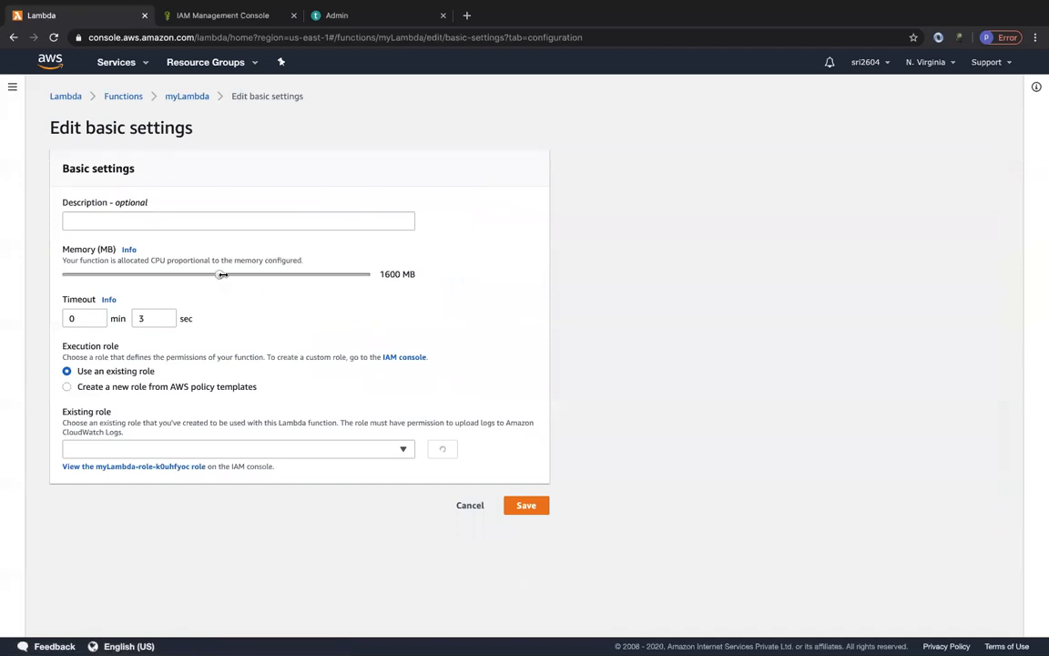
pyautogui.click(527, 506)
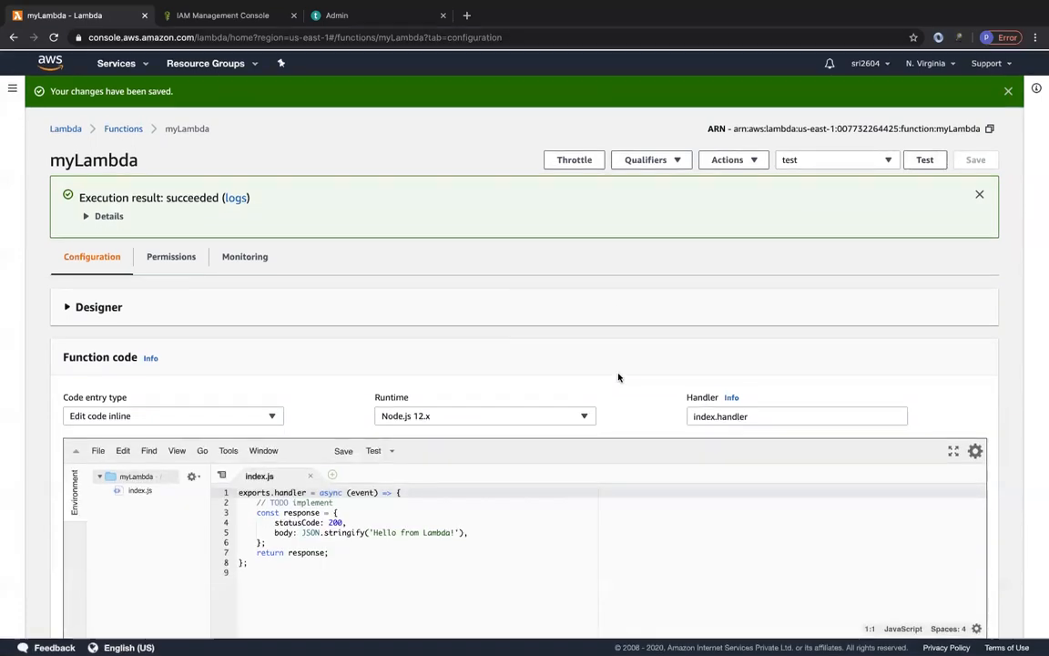
# Expand the execution result's details and rerun the test event several times to check durations with the new memory setting.
pyautogui.click(81, 217)
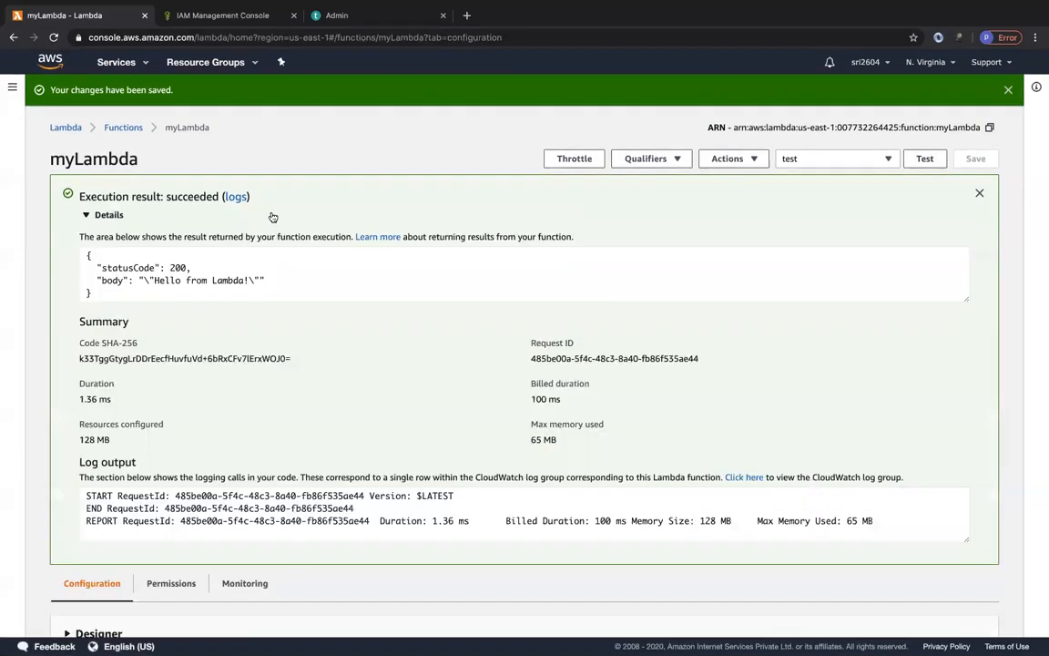
pyautogui.click(924, 158)
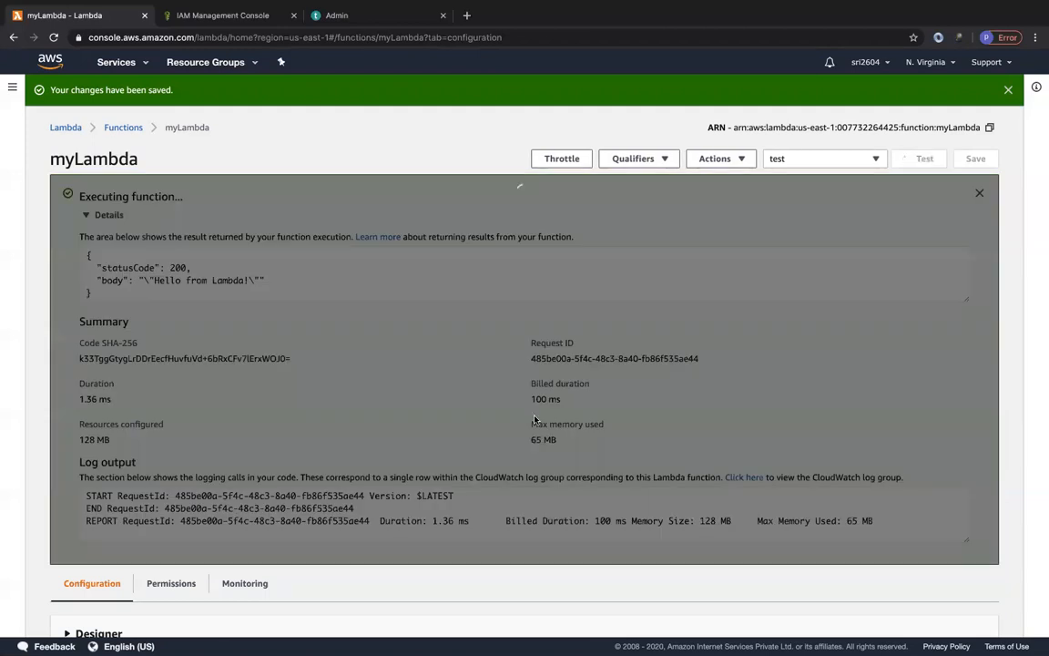
pyautogui.click(924, 159)
pyautogui.click(922, 160)
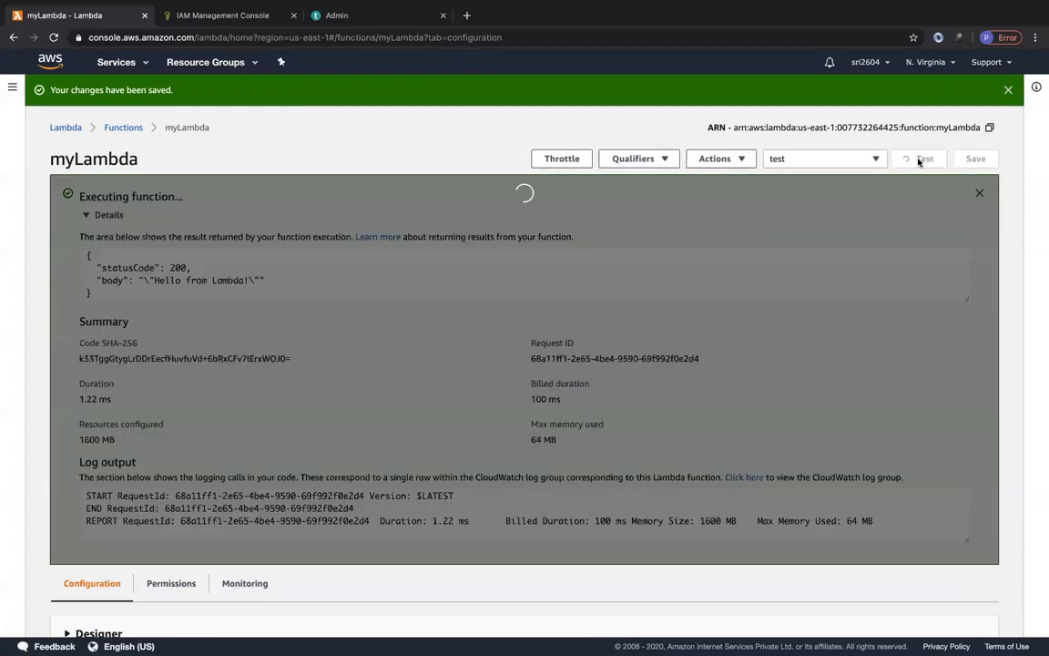
pyautogui.click(920, 159)
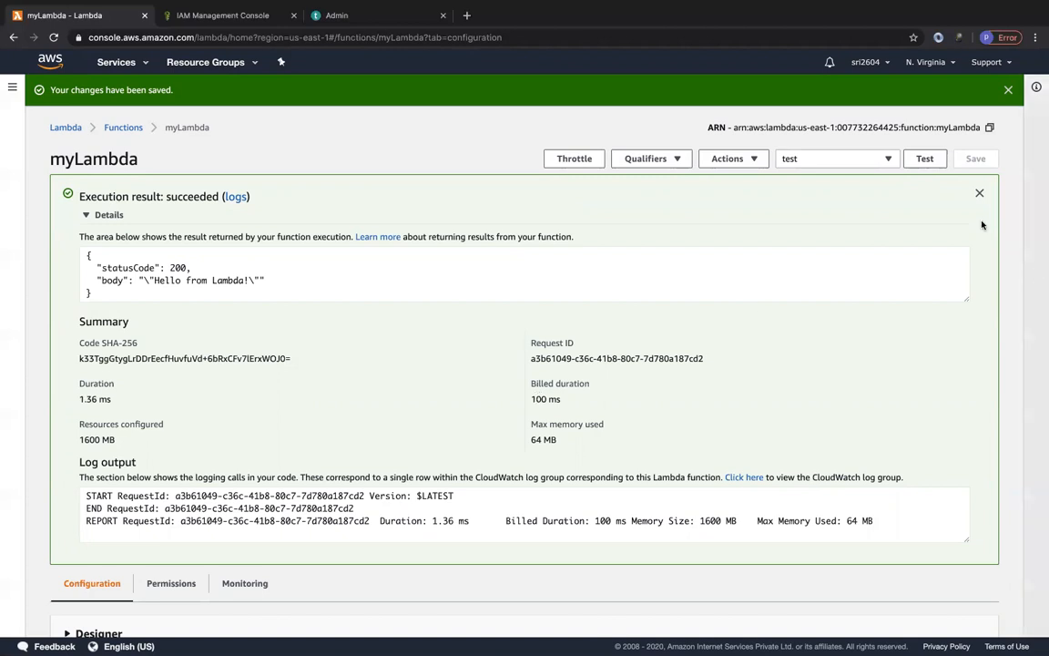
pyautogui.click(925, 159)
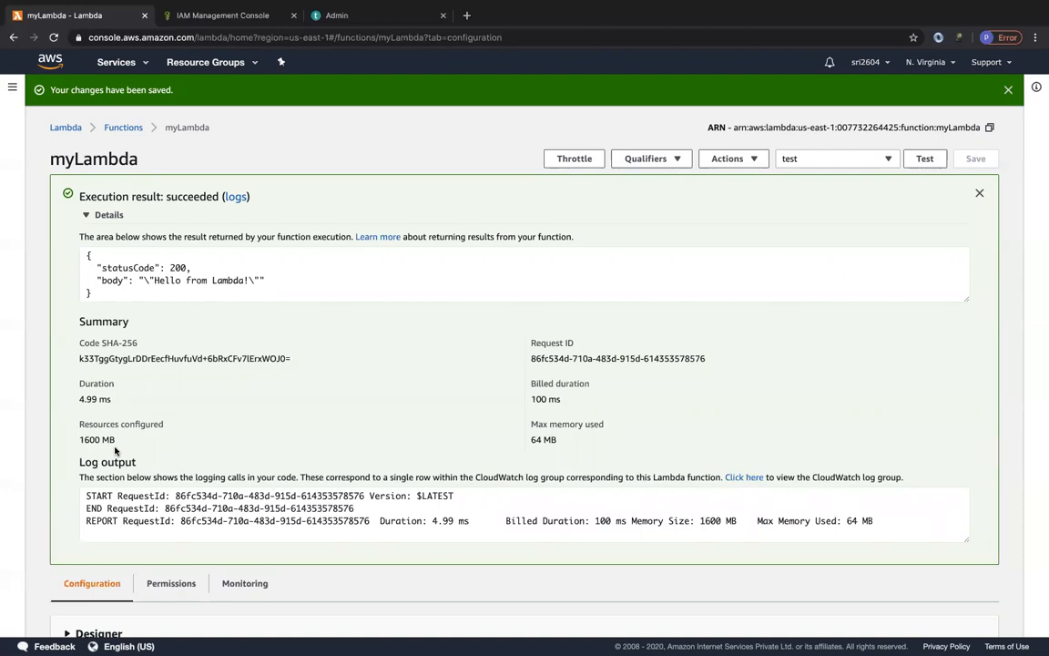
# Publish a new version of myLambda with the description v1.
pyautogui.click(87, 214)
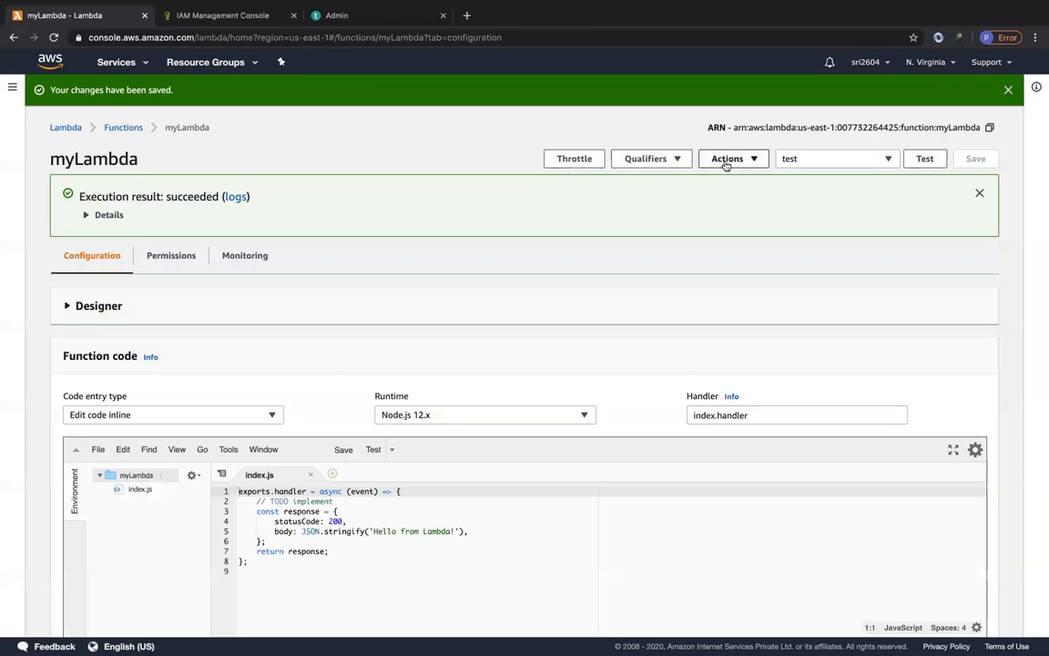
pyautogui.scroll(-1, 410, 419)
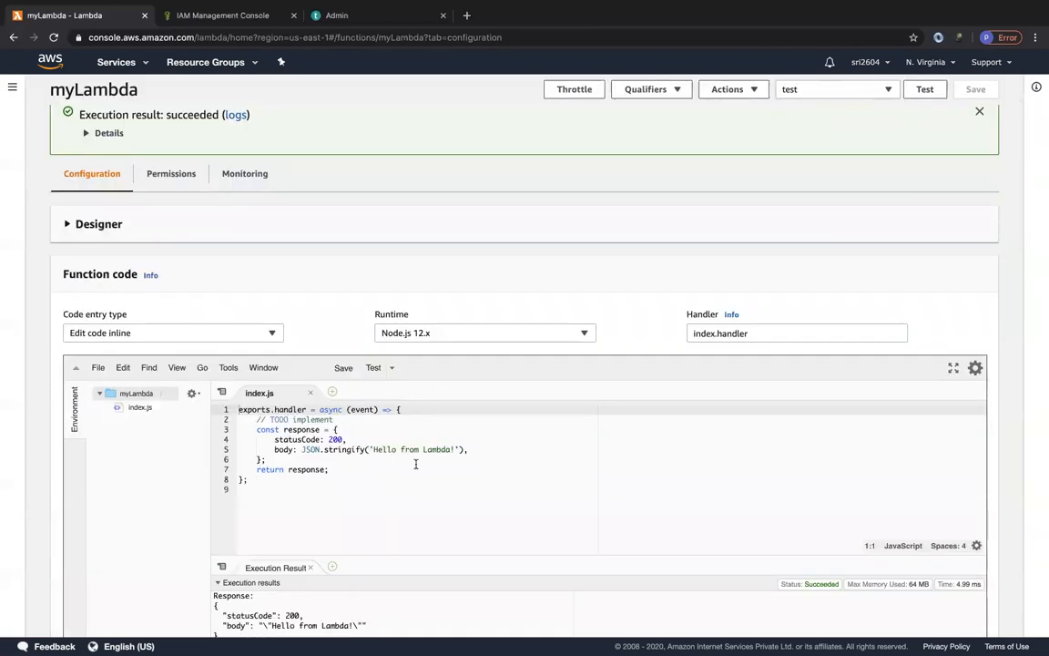
pyautogui.click(743, 161)
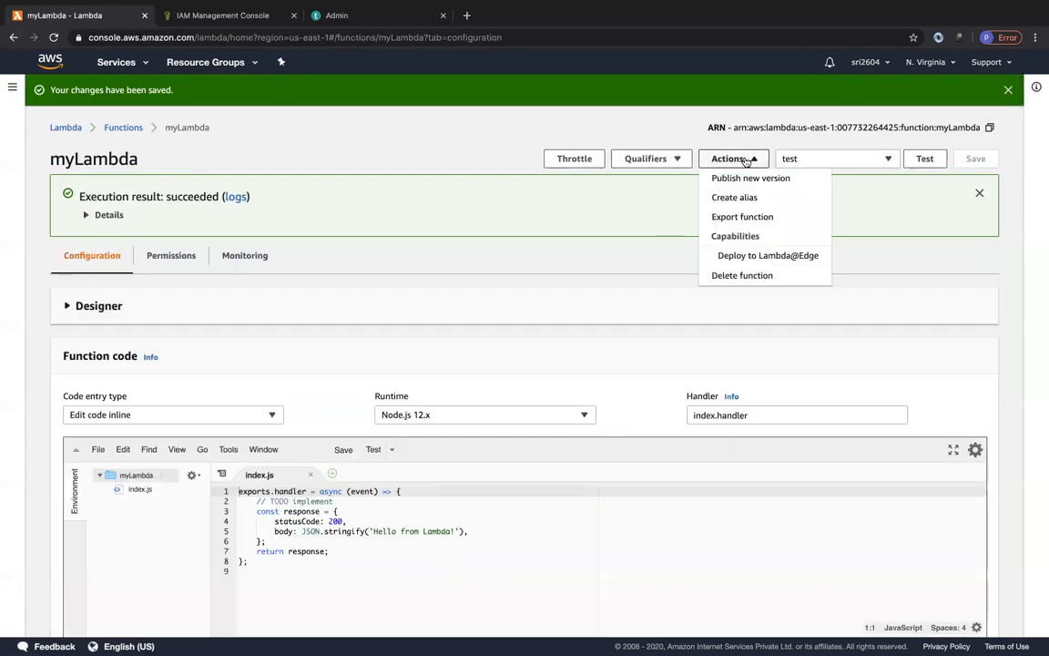
pyautogui.click(749, 180)
pyautogui.click(388, 203)
pyautogui.write('v1')
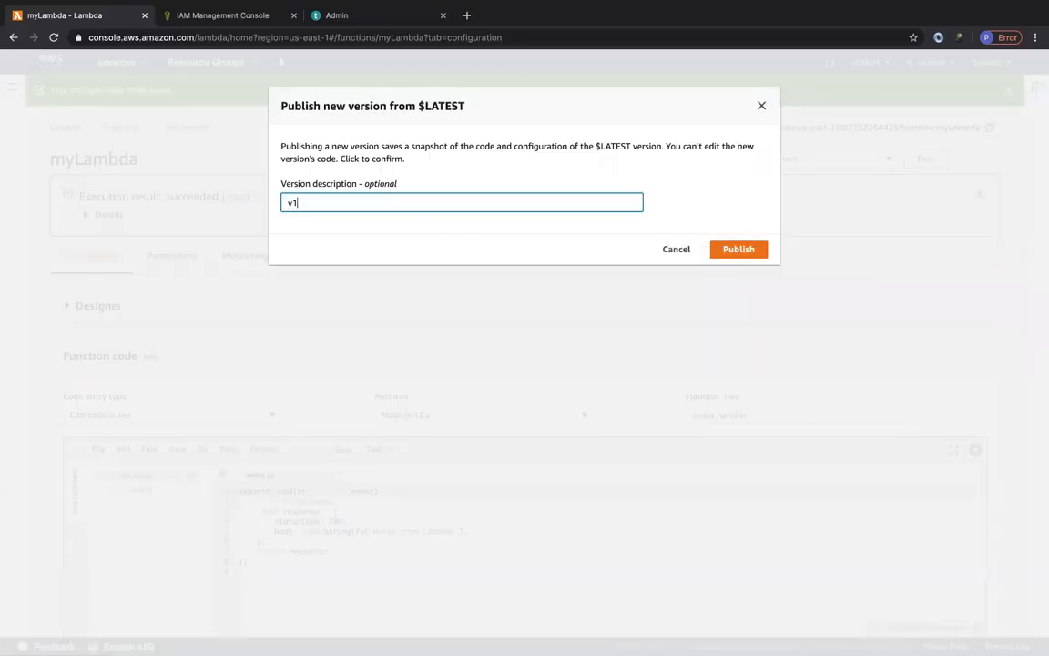
pyautogui.click(755, 250)
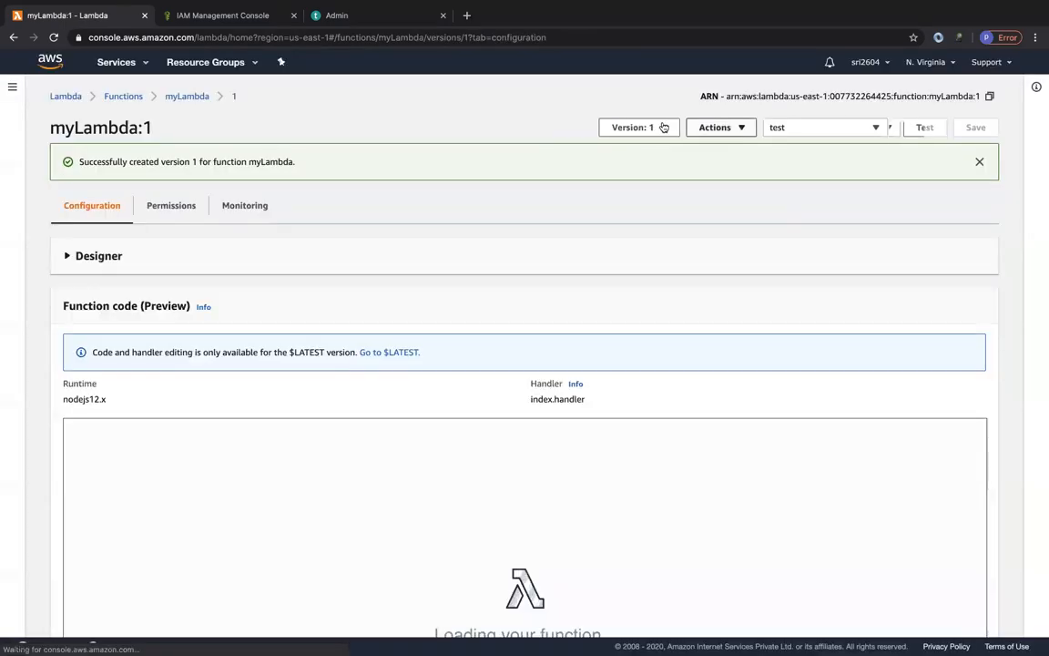
# Switch to the $LATEST version, replace "Lambda" with "ZI" in the response body of index.js, and save the function.
pyautogui.click(643, 127)
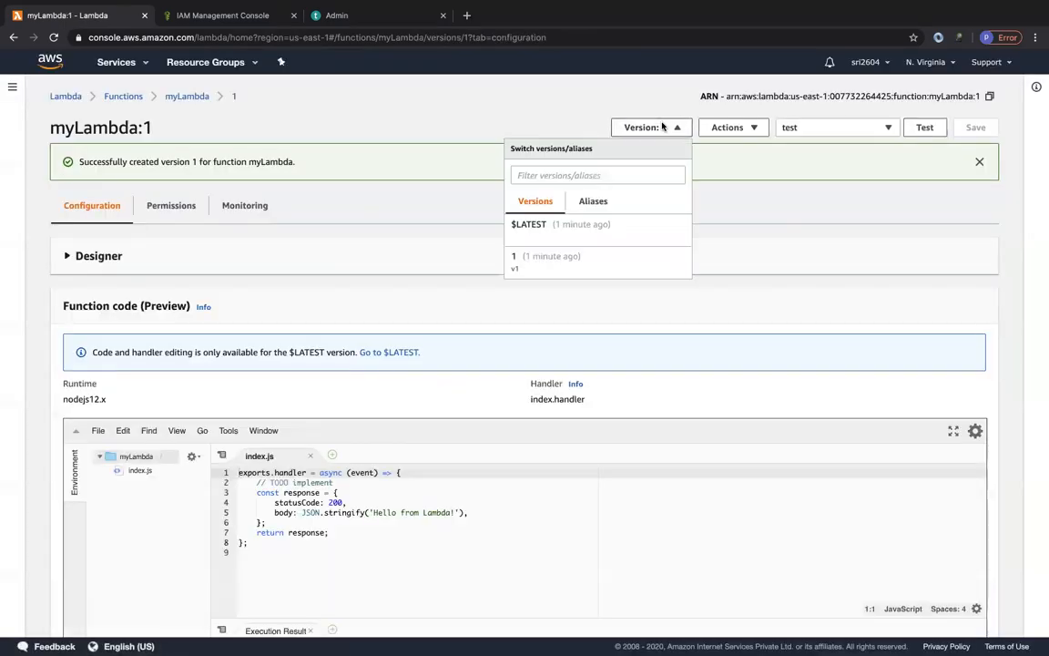
pyautogui.click(544, 226)
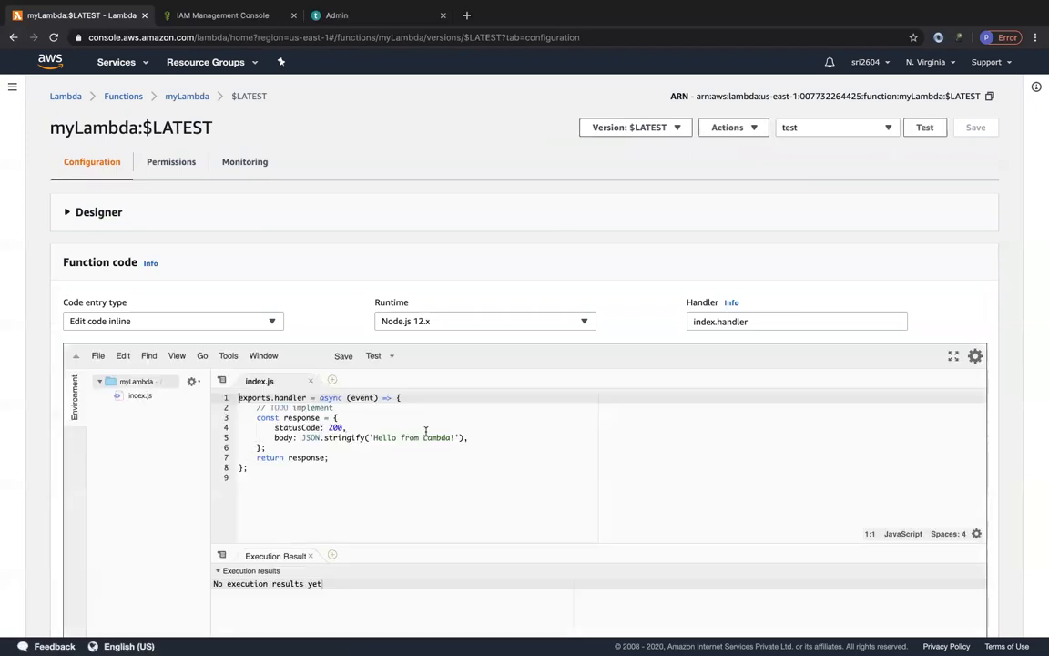
pyautogui.doubleClick(432, 438)
pyautogui.write('ZI')
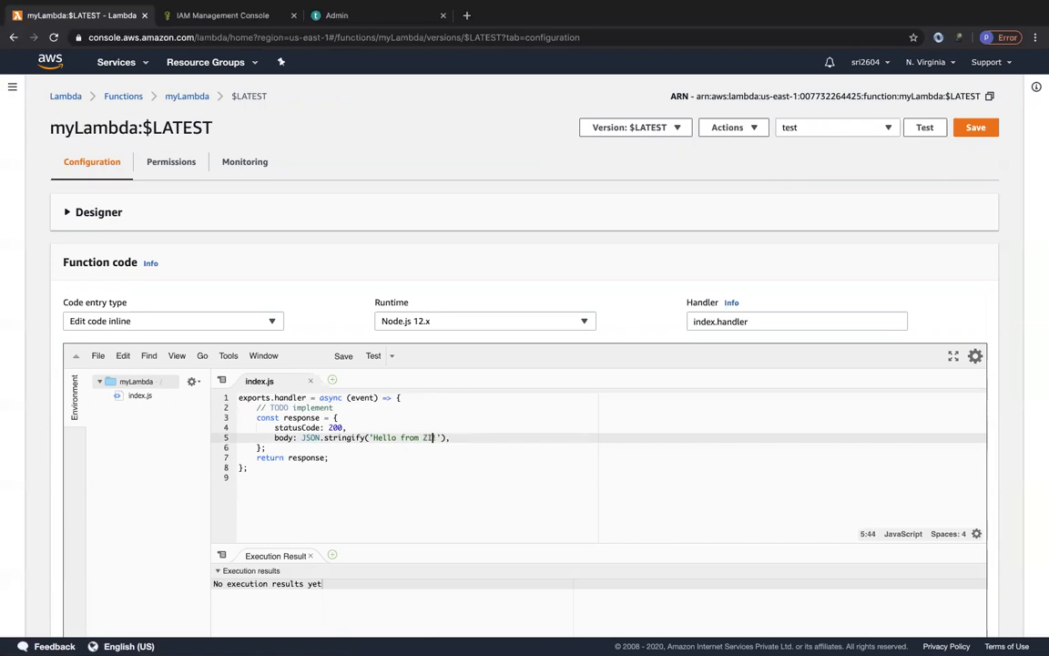
pyautogui.click(975, 129)
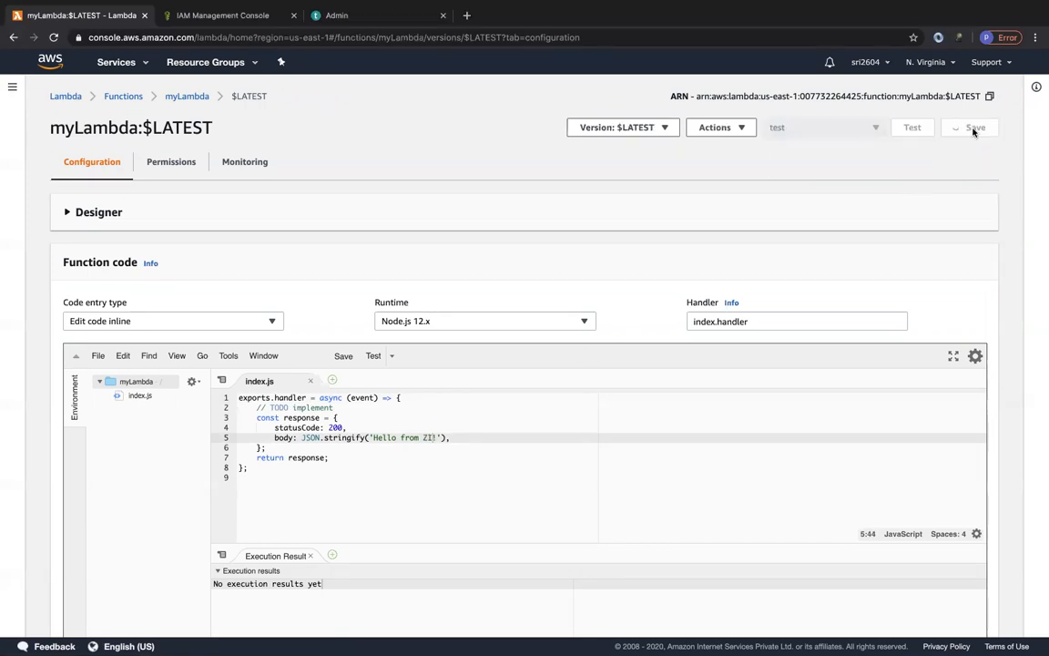
# Publish the edited $LATEST code as a new version described as v2 and check the list of versions.
pyautogui.click(747, 161)
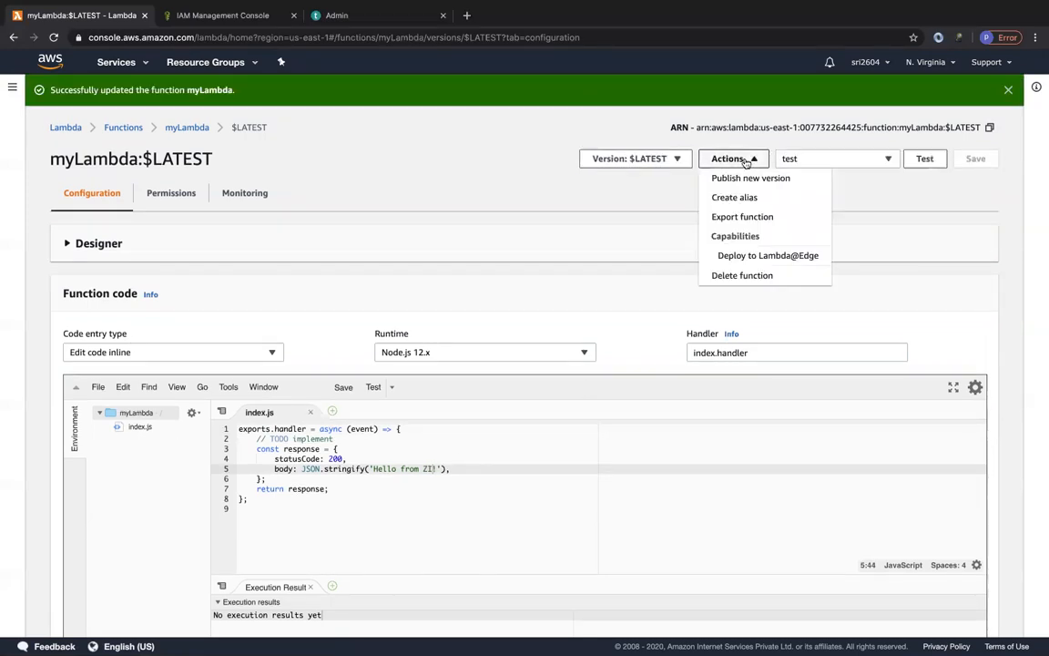
pyautogui.click(404, 201)
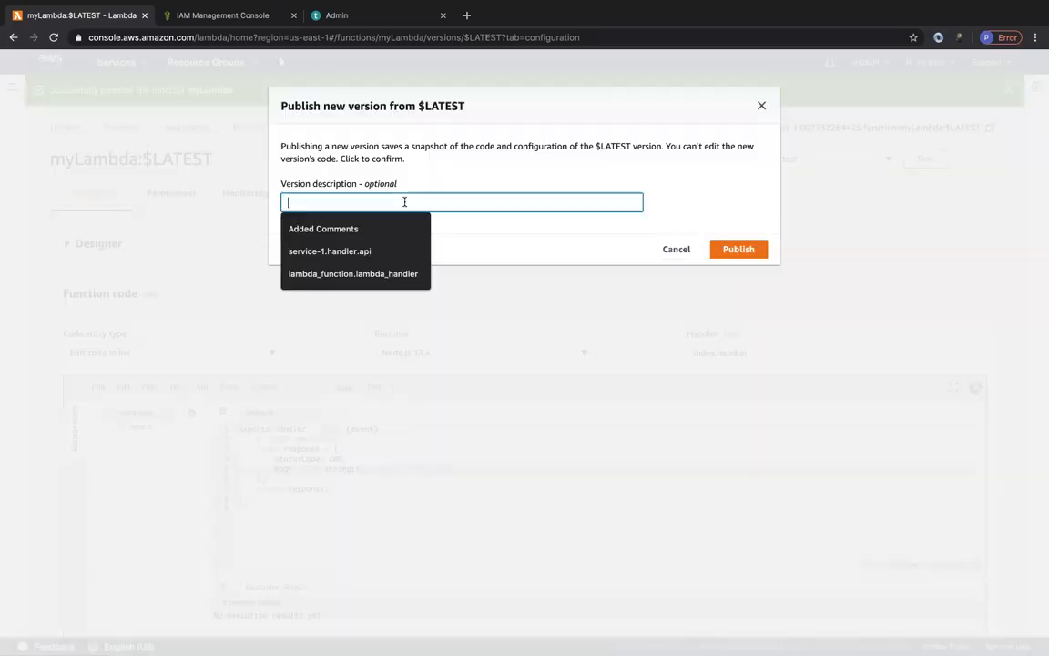
pyautogui.write('v2')
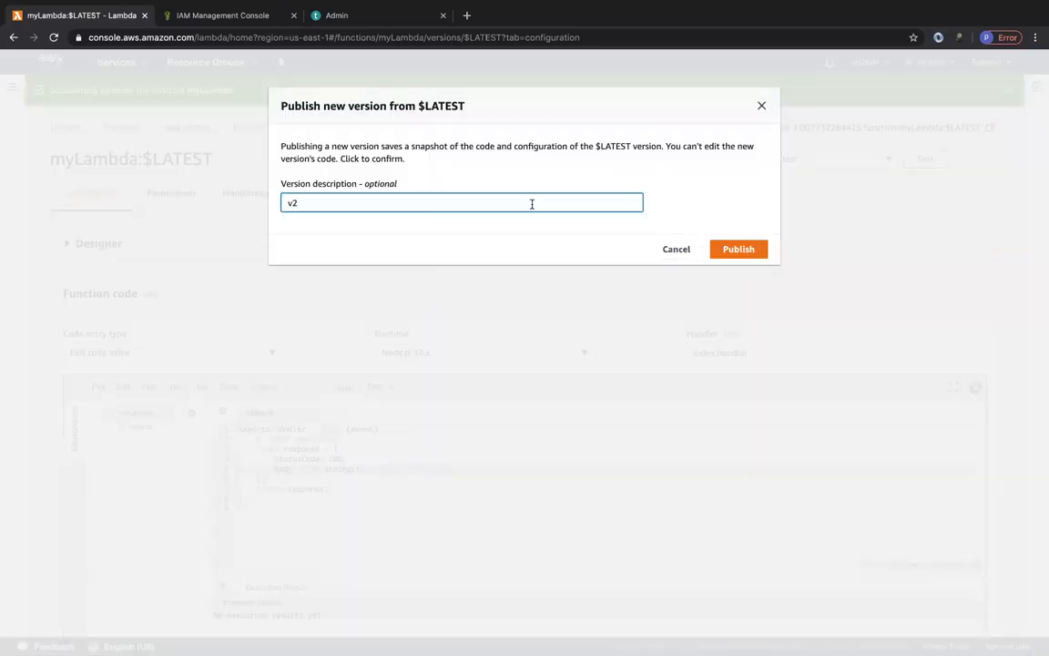
pyautogui.click(743, 249)
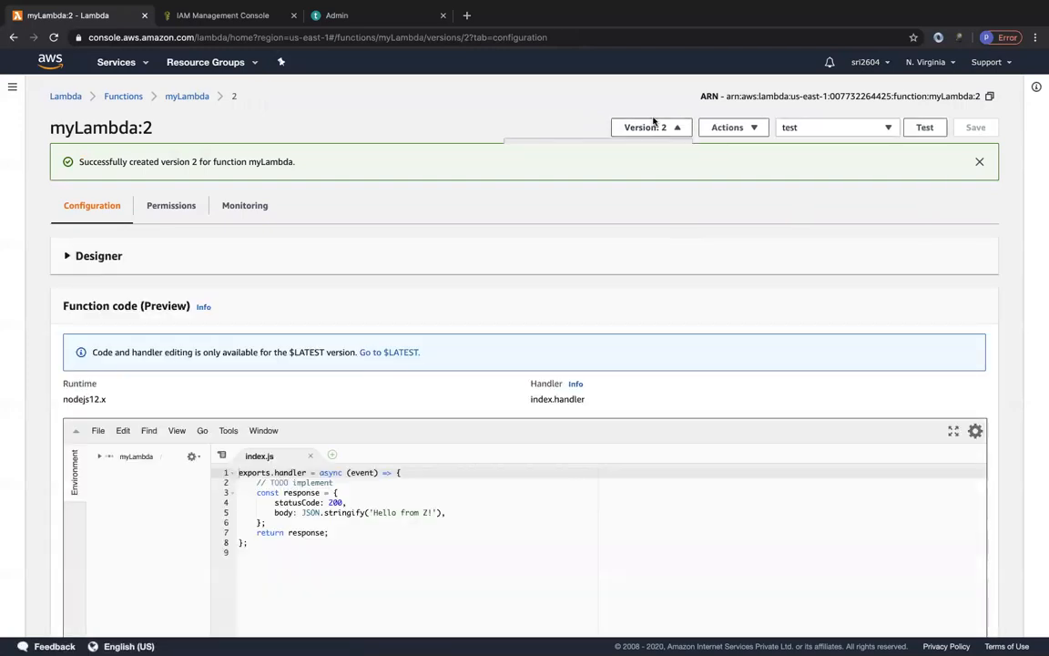
pyautogui.click(649, 128)
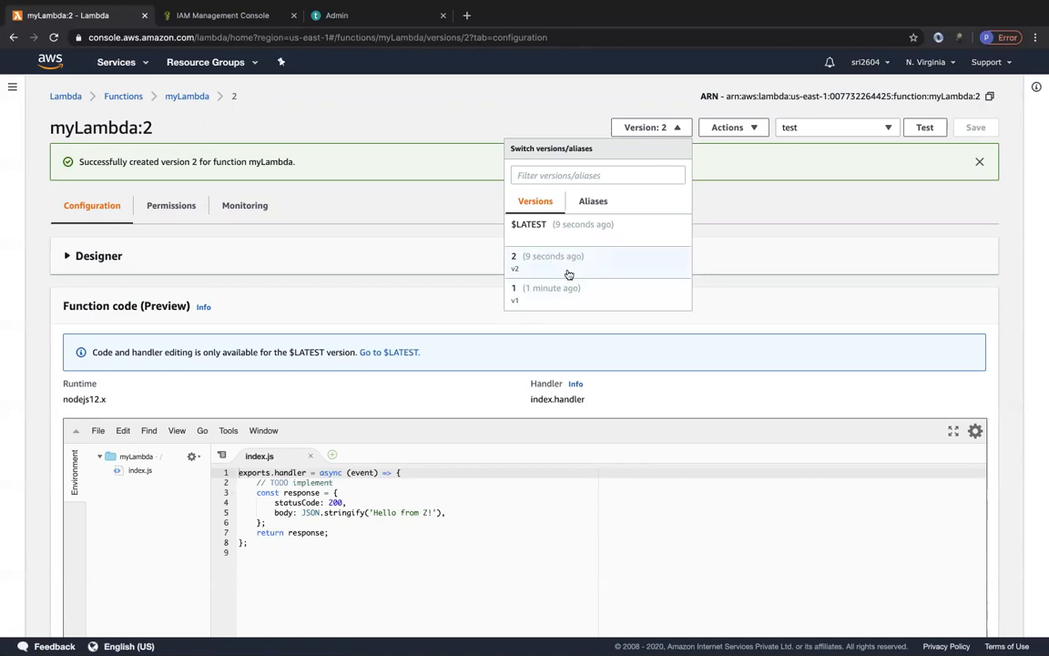
pyautogui.click(740, 181)
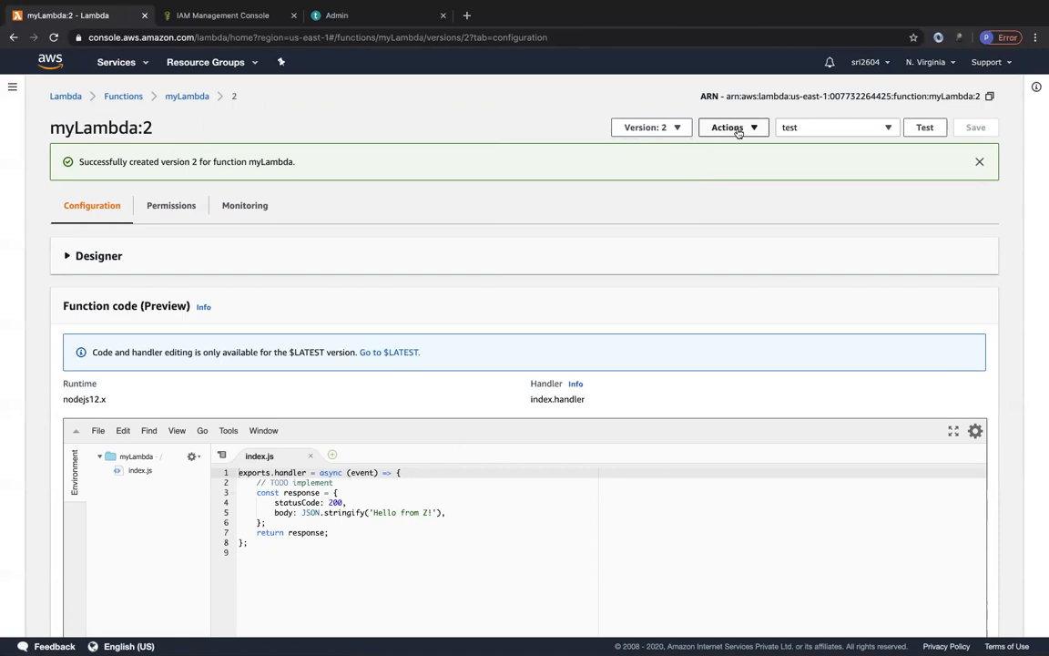
# Start creating an alias for the function and name it test.
pyautogui.click(738, 129)
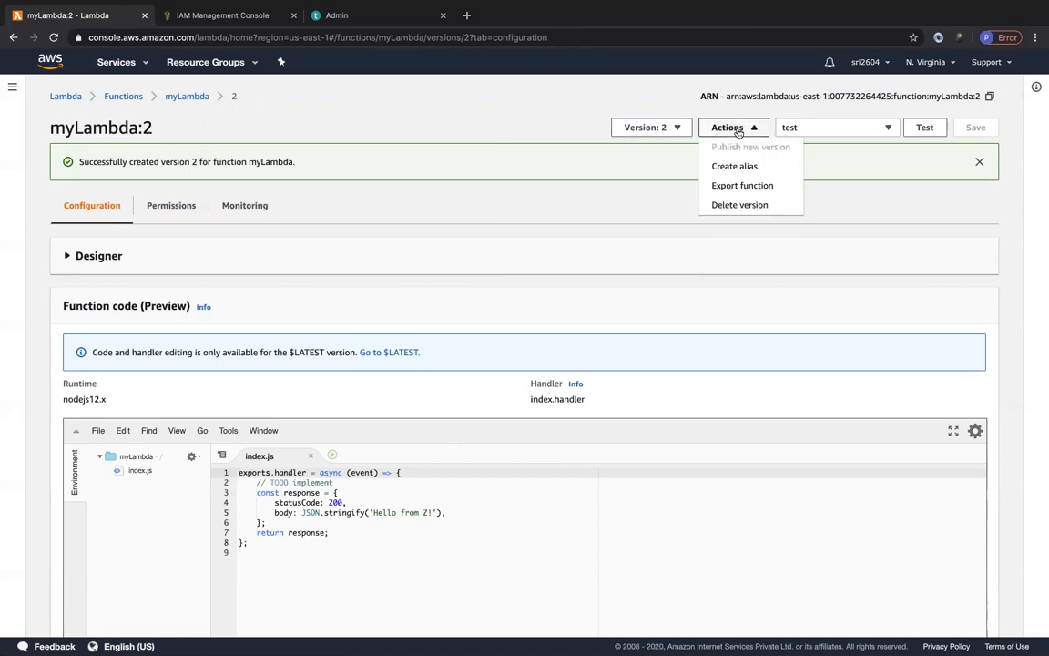
pyautogui.click(730, 169)
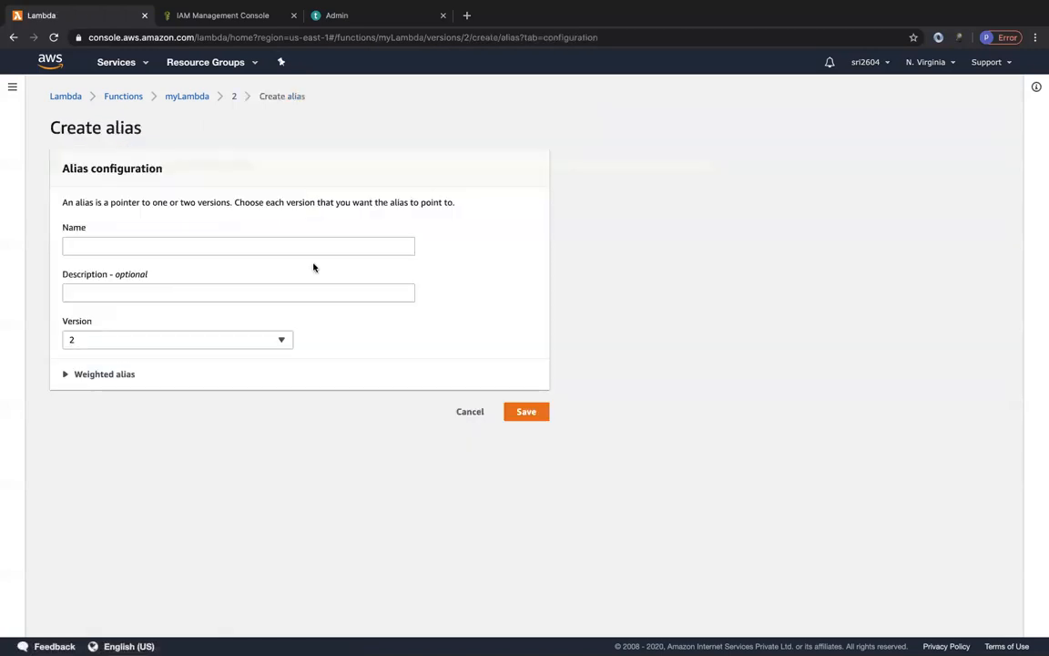
pyautogui.click(105, 247)
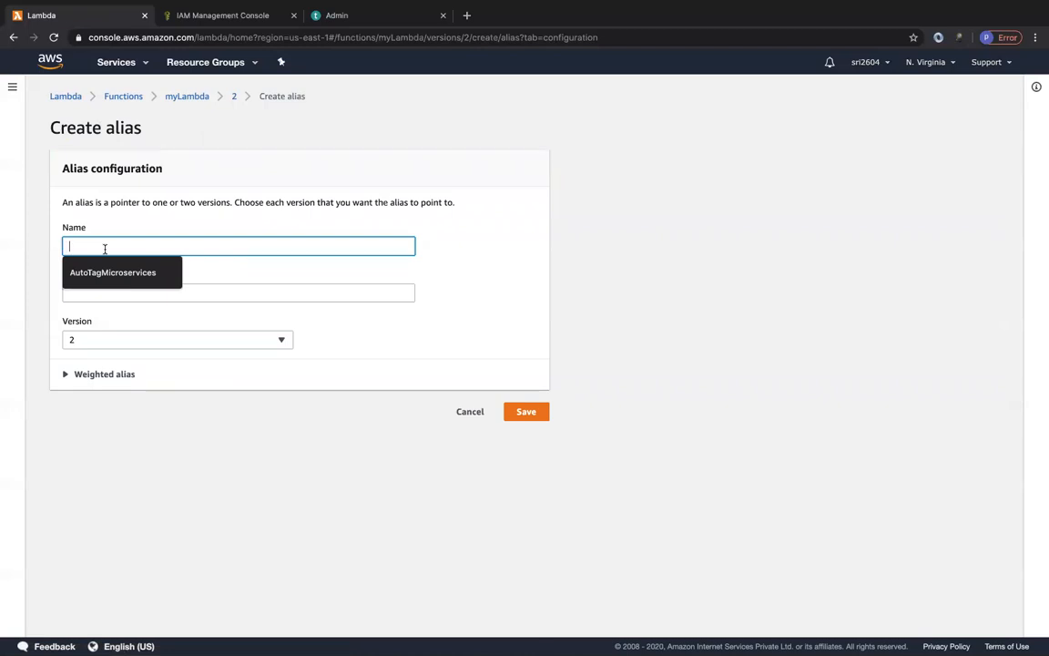
pyautogui.write('test')
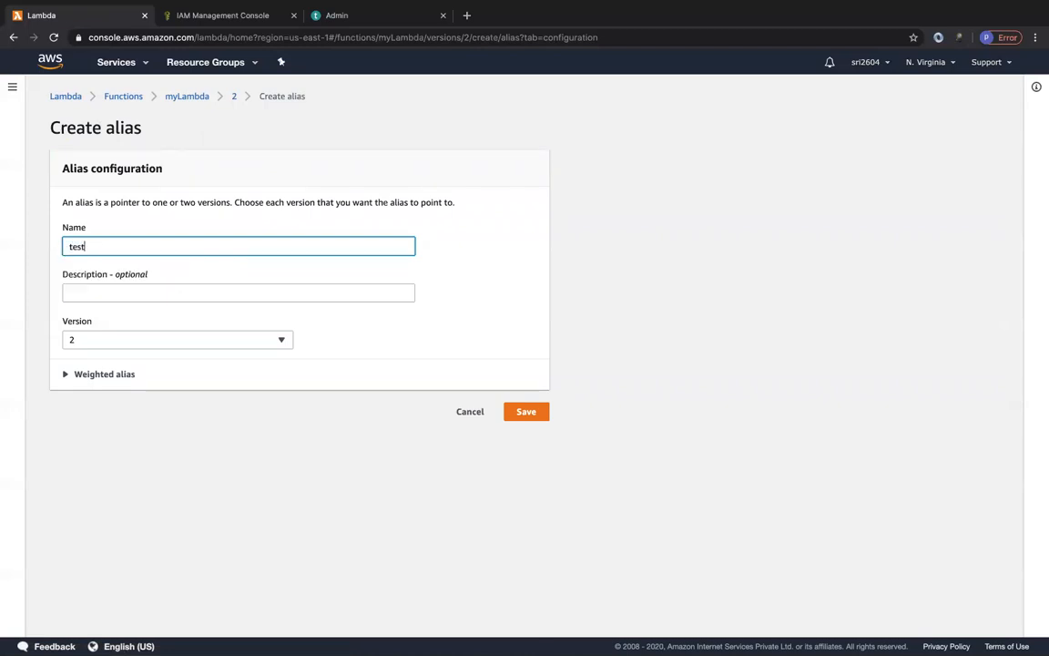
# Point the alias to version 1 with version 2 as additional version at 50% weight, save it, and inspect its ARN.
pyautogui.click(90, 375)
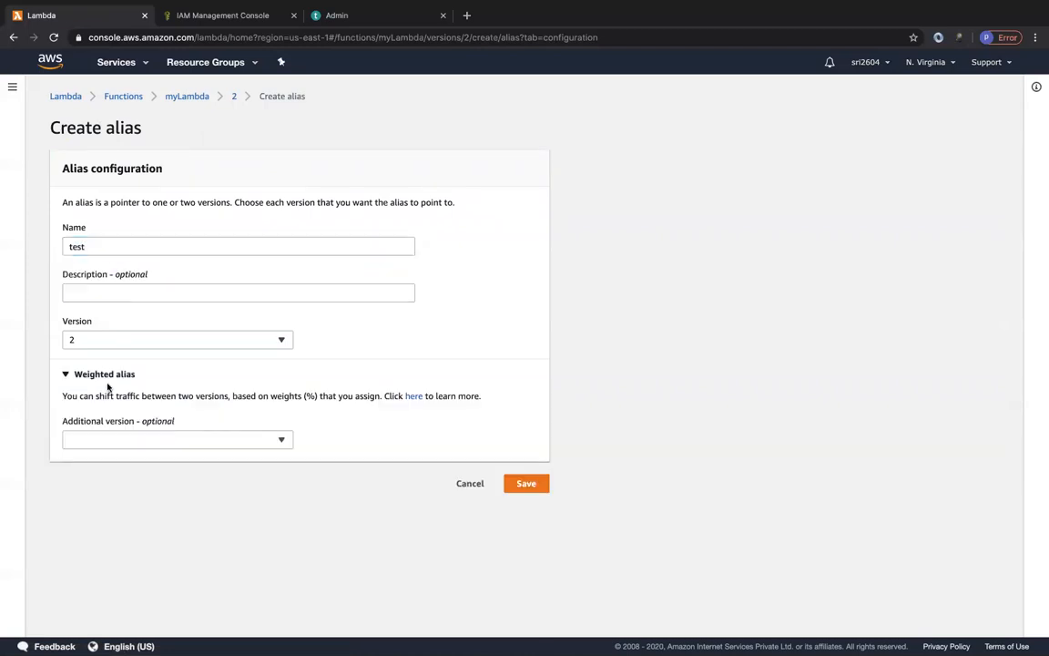
pyautogui.click(145, 341)
pyautogui.click(106, 416)
pyautogui.click(109, 441)
pyautogui.click(94, 497)
pyautogui.click(322, 440)
pyautogui.doubleClick(311, 440)
pyautogui.write('50')
pyautogui.click(527, 484)
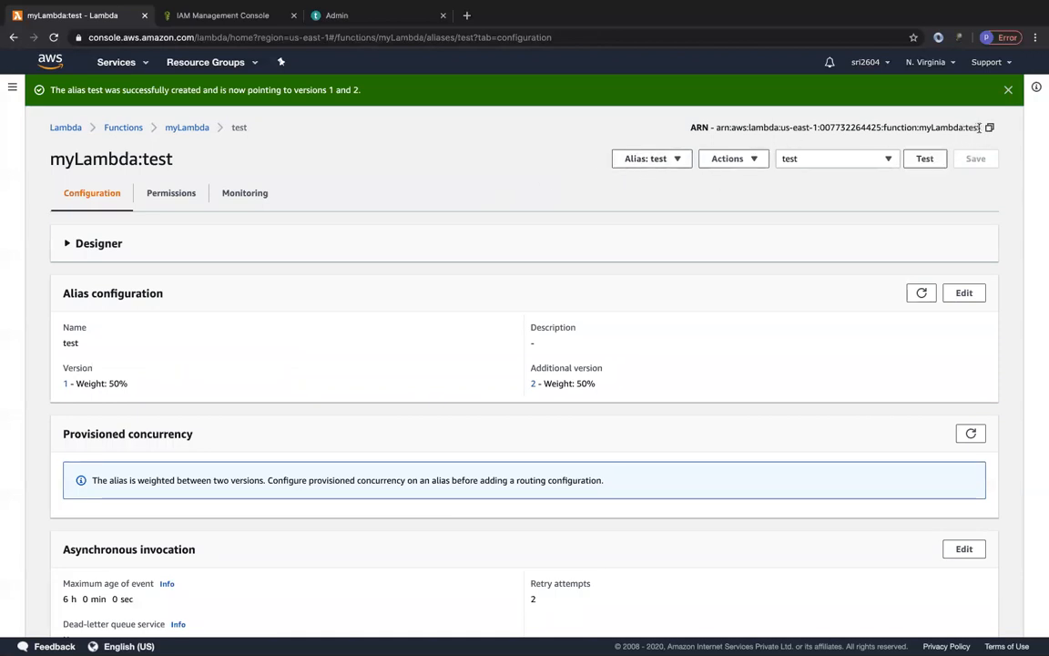
pyautogui.moveTo(981, 127); pyautogui.dragTo(730, 135)
pyautogui.click(736, 136)
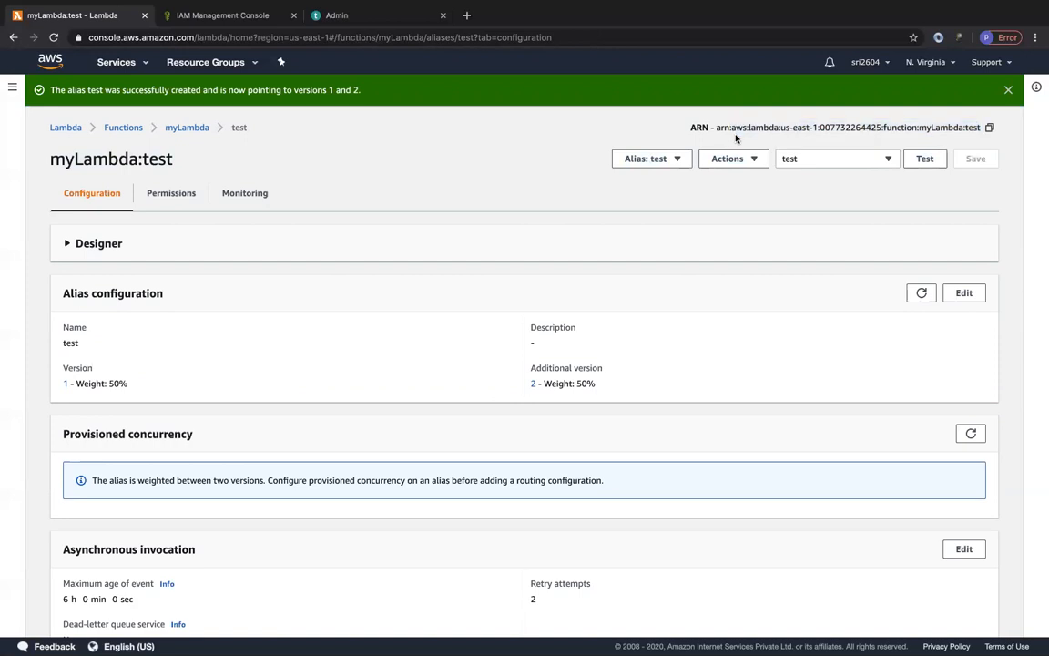
# Add an API Gateway trigger to the test alias that creates a new REST API with Open security.
pyautogui.click(108, 243)
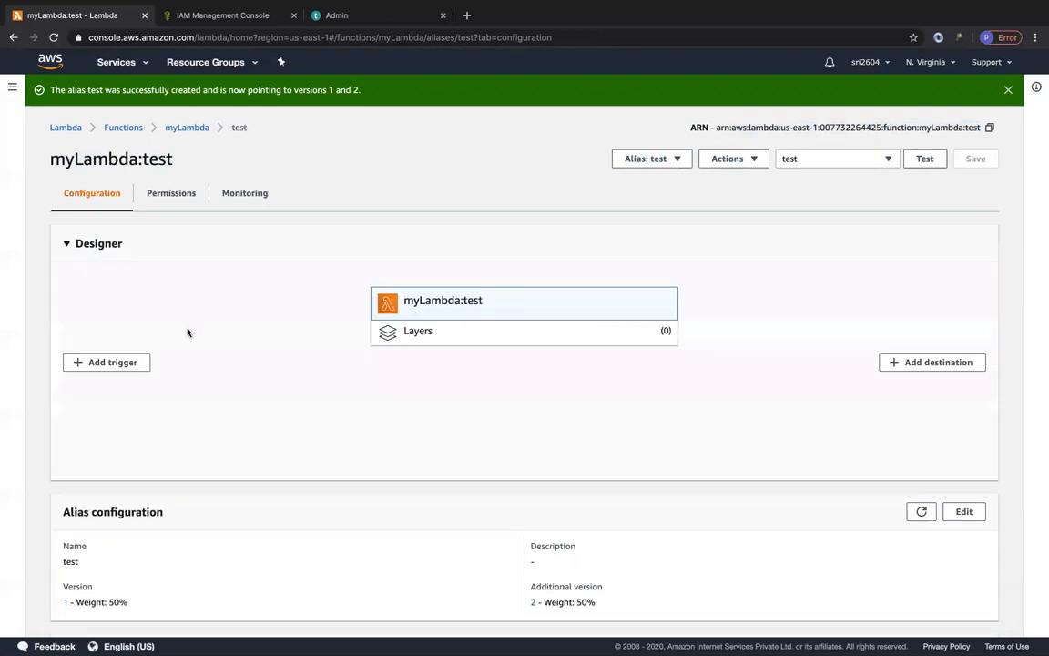
pyautogui.click(128, 362)
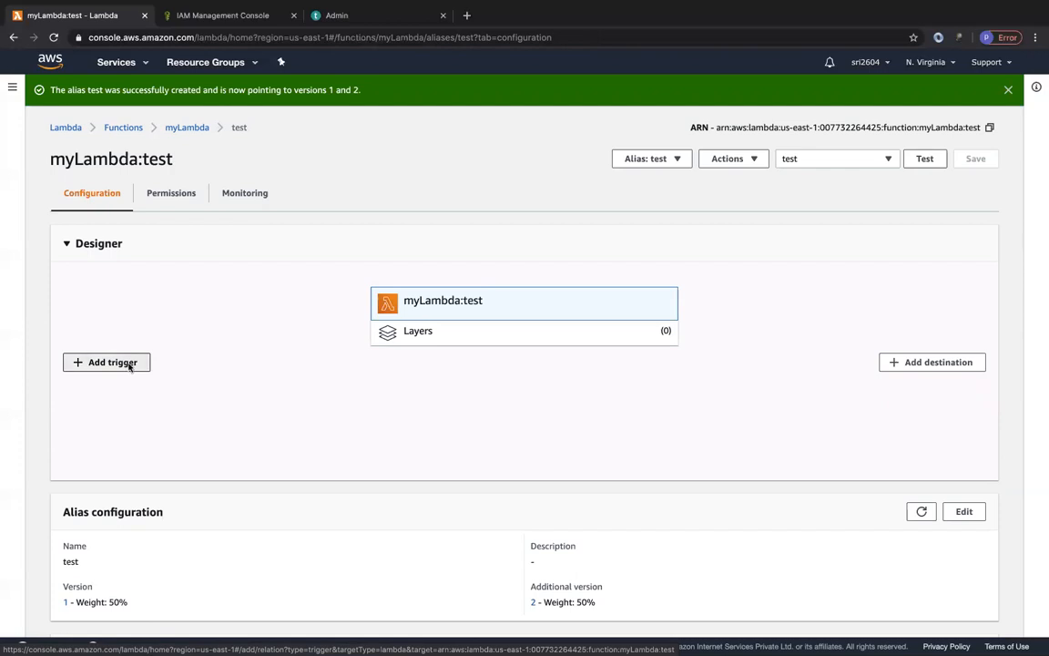
pyautogui.click(176, 209)
pyautogui.click(134, 246)
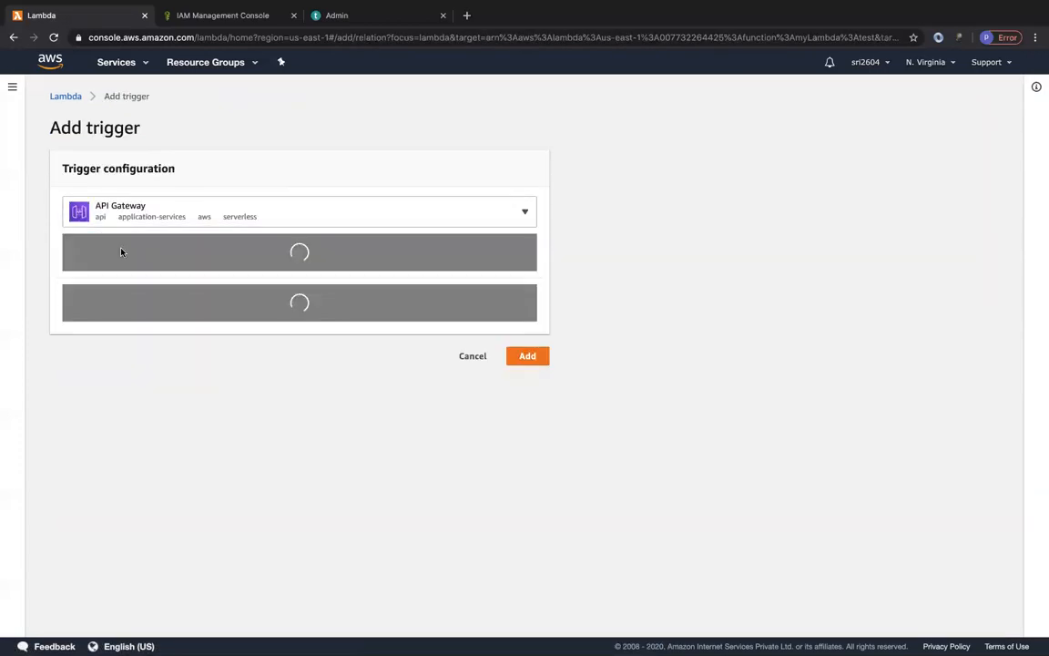
pyautogui.click(156, 312)
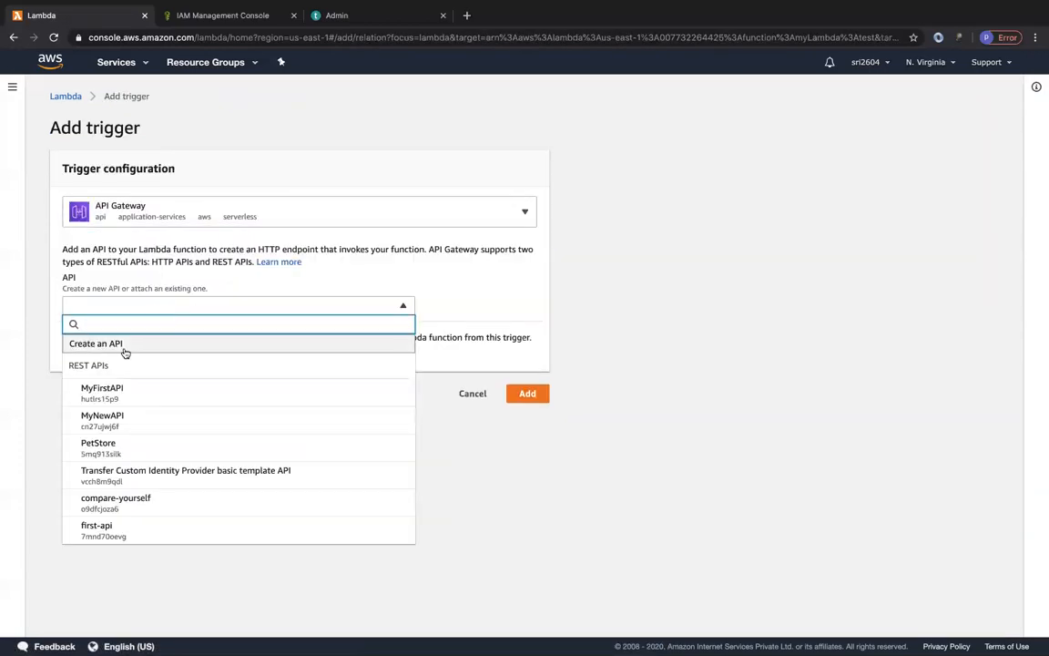
pyautogui.click(124, 346)
pyautogui.click(360, 361)
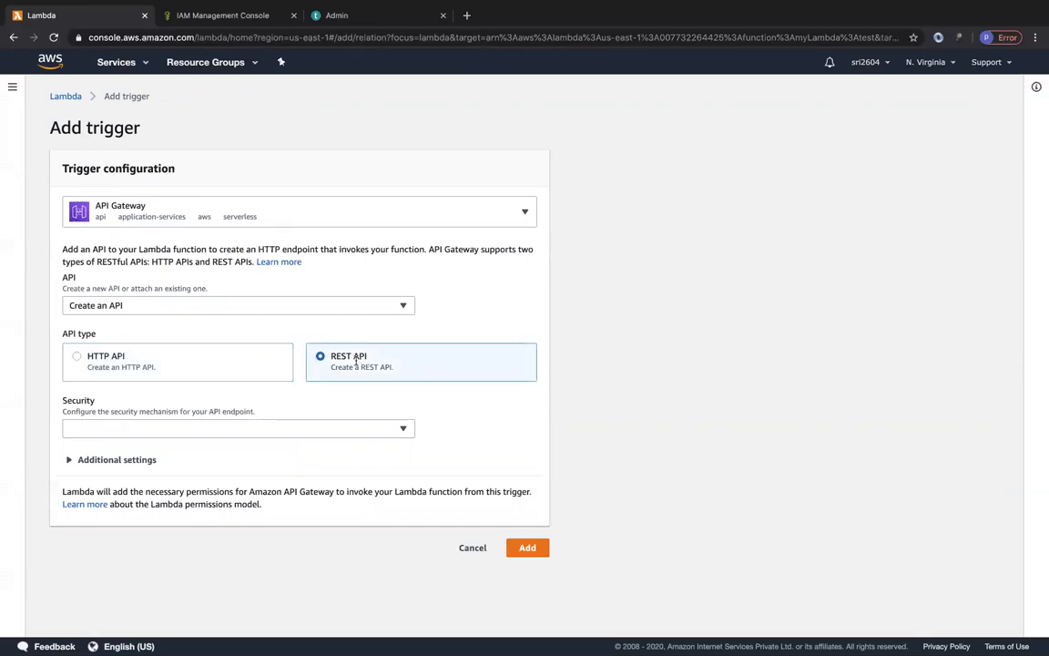
pyautogui.click(179, 433)
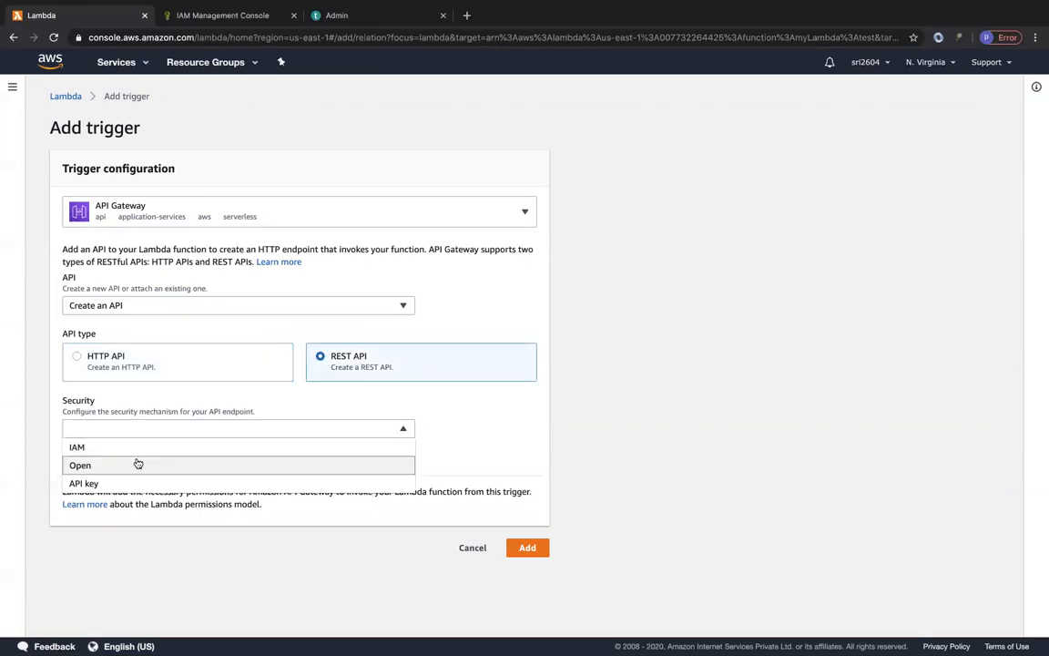
pyautogui.click(138, 464)
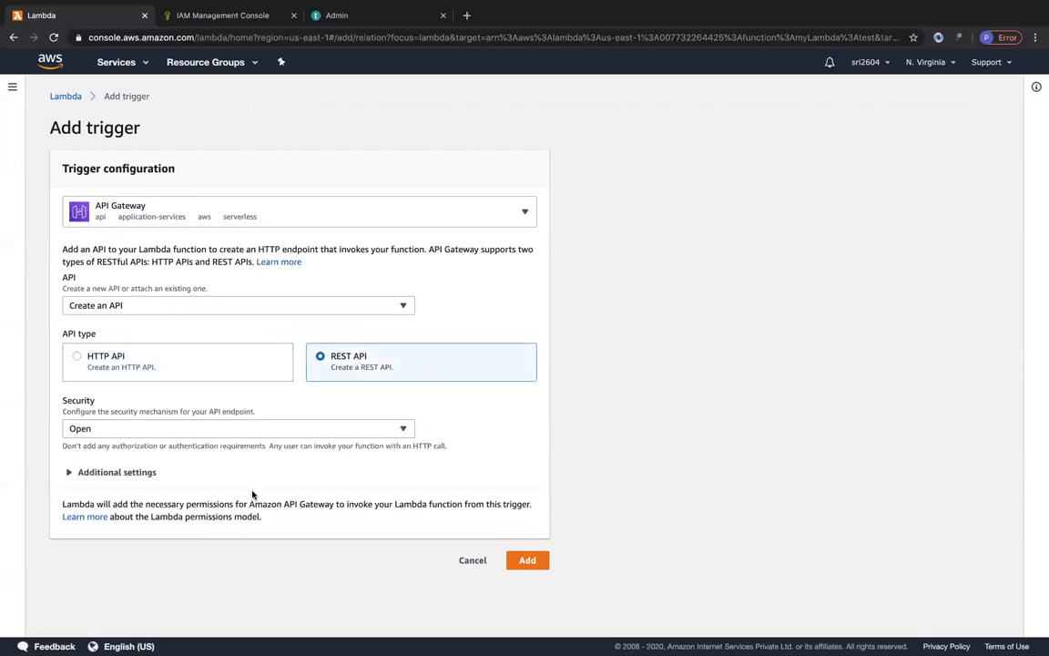
pyautogui.click(528, 561)
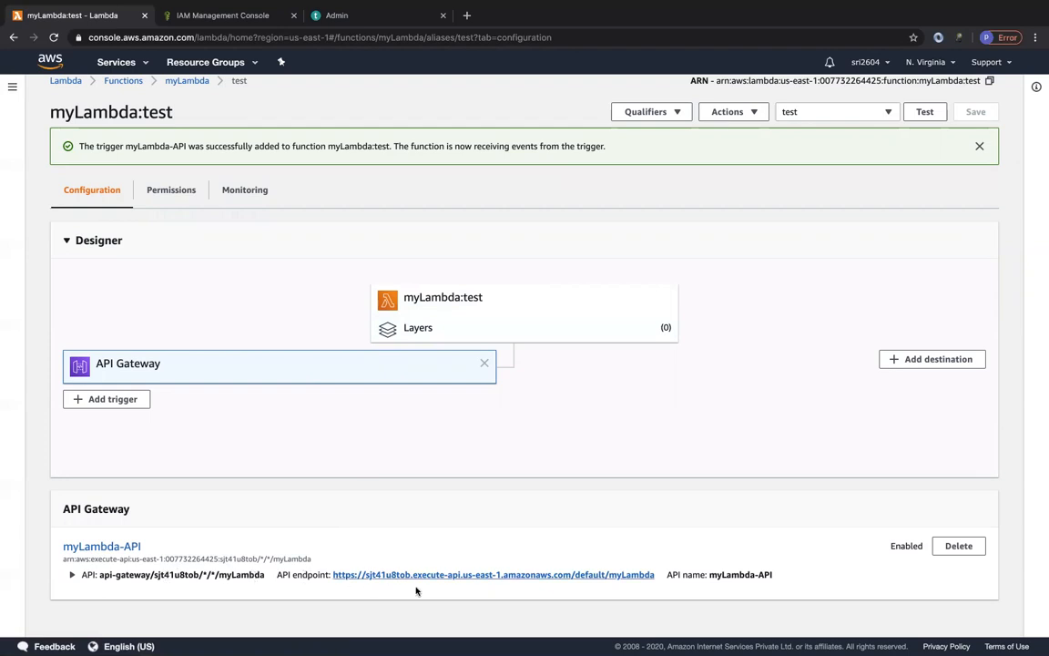
# Copy the myLambda-API endpoint URL and load it in a new incognito window.
pyautogui.moveTo(657, 578); pyautogui.dragTo(332, 574)
pyautogui.hotkey('ctrl', 'c')
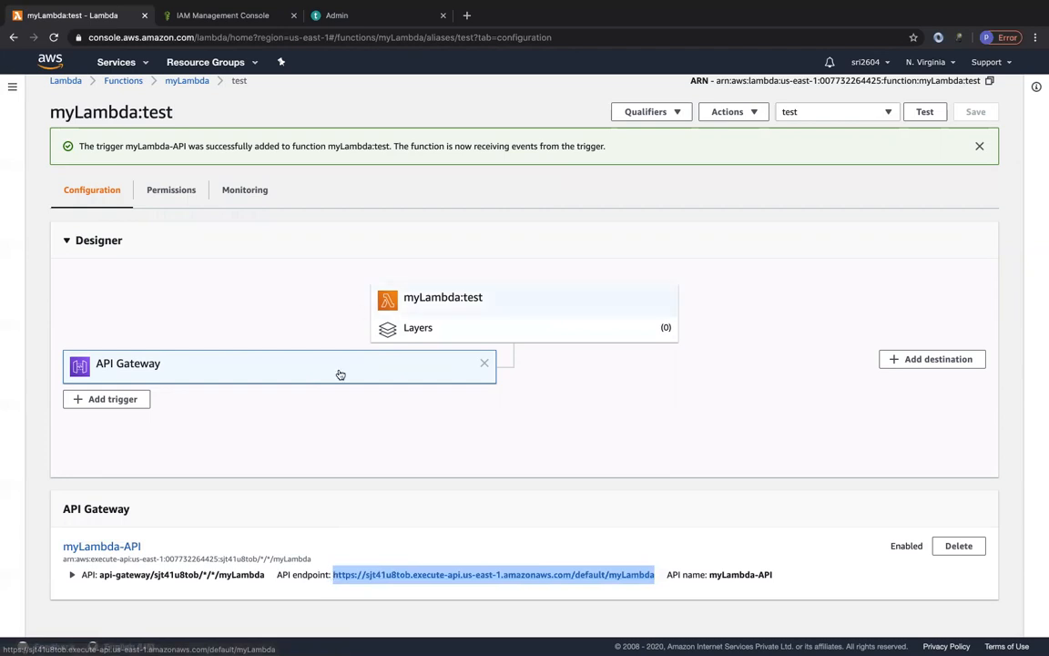
pyautogui.click(1036, 38)
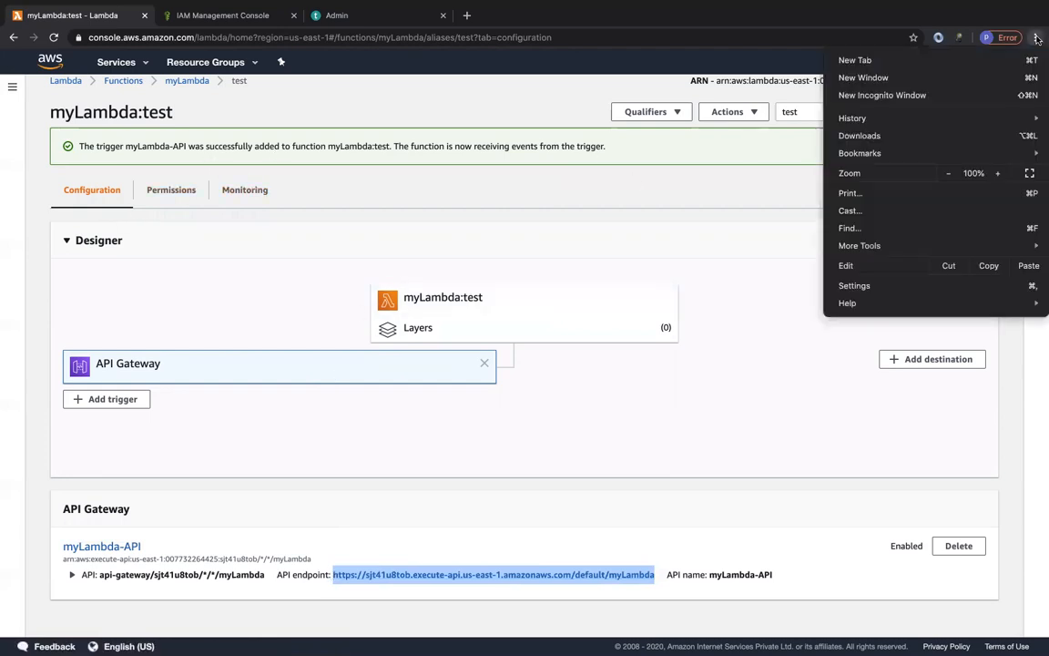
pyautogui.click(926, 95)
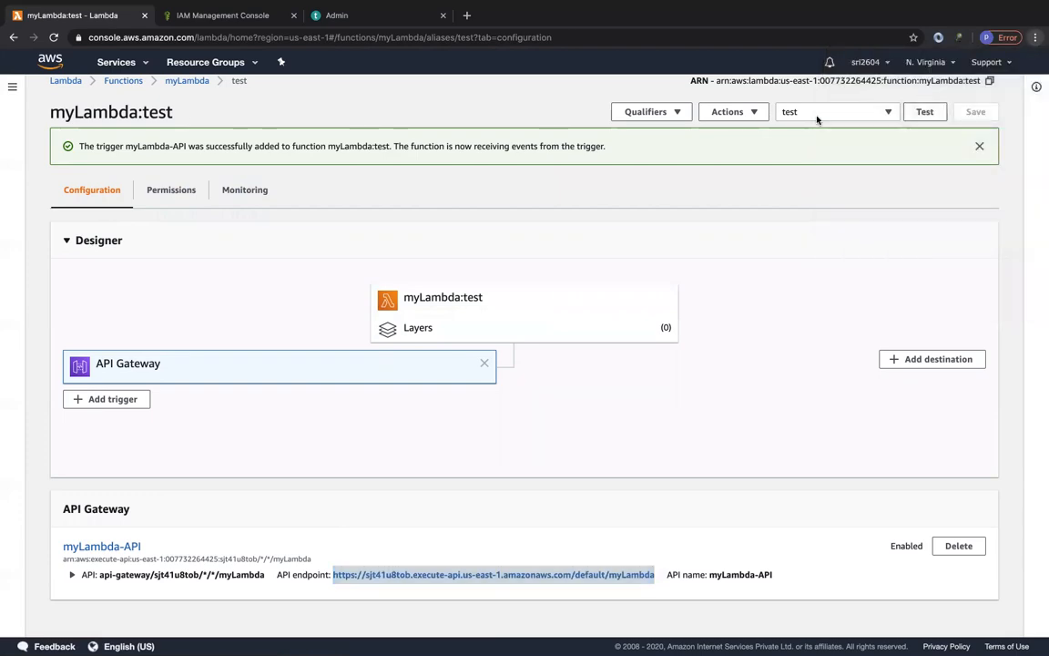
pyautogui.hotkey('ctrl', 'v')
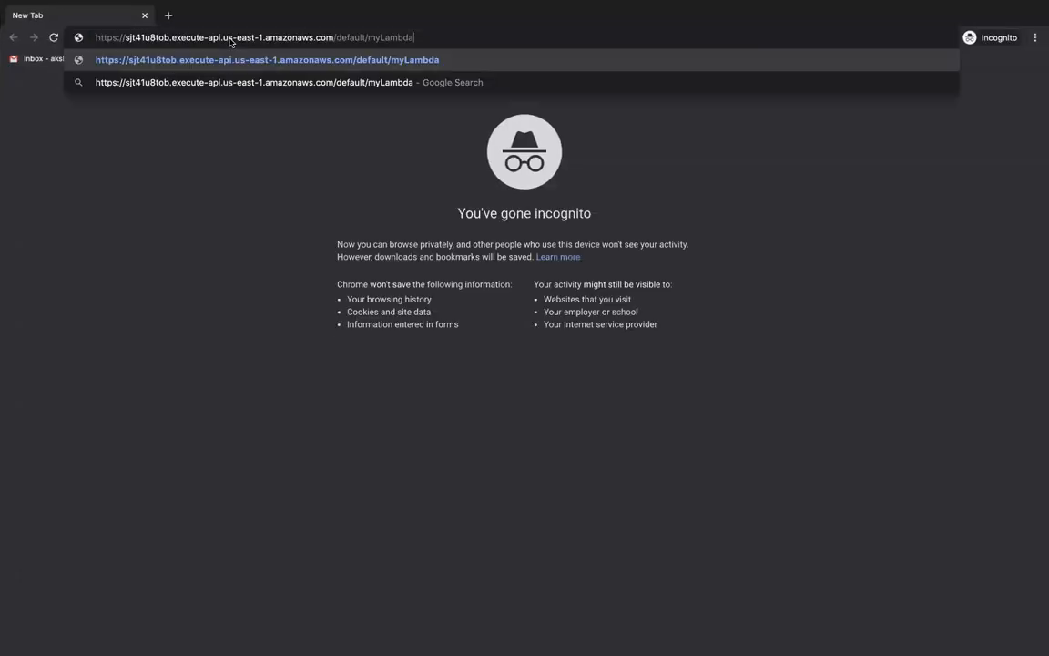
pyautogui.press('Return')
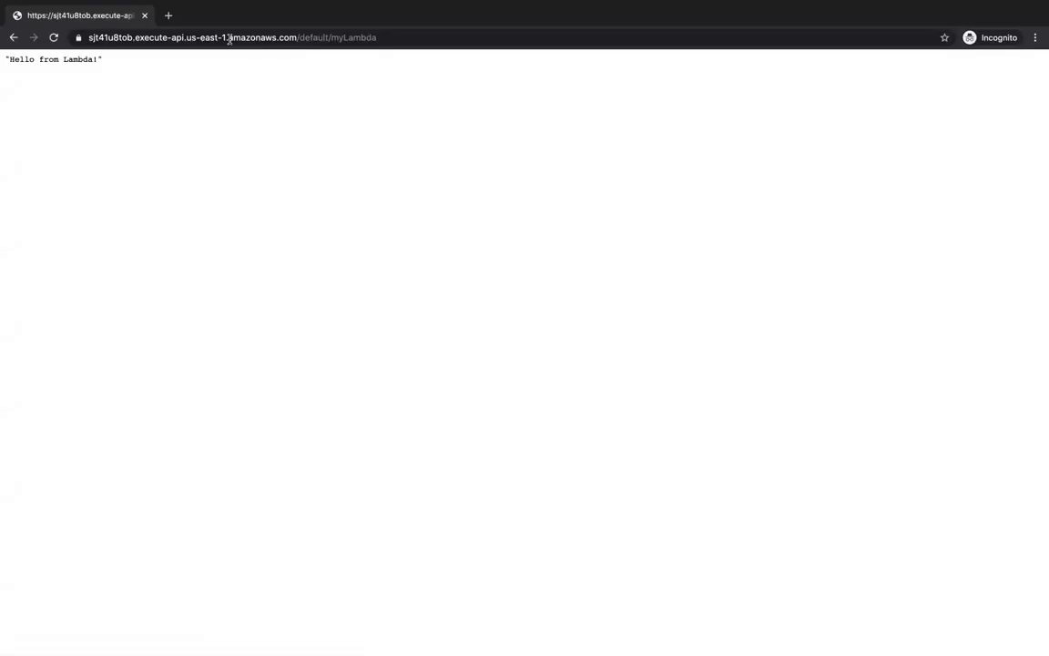
# Reload the myLambda API endpoint repeatedly to compare the responses served through the weighted alias, and return to the Lambda console.
pyautogui.hotkey('ctrl', 'r')
pyautogui.press('super+r')
pyautogui.press('super+r')
pyautogui.press('super+r')
pyautogui.press('super+r')
pyautogui.press('super+r')
pyautogui.press('super+r')
pyautogui.press('super+r')
pyautogui.press('super+r')
pyautogui.press('super+r')
pyautogui.press('super+r')
pyautogui.press('super+r')
pyautogui.click(11, 19)
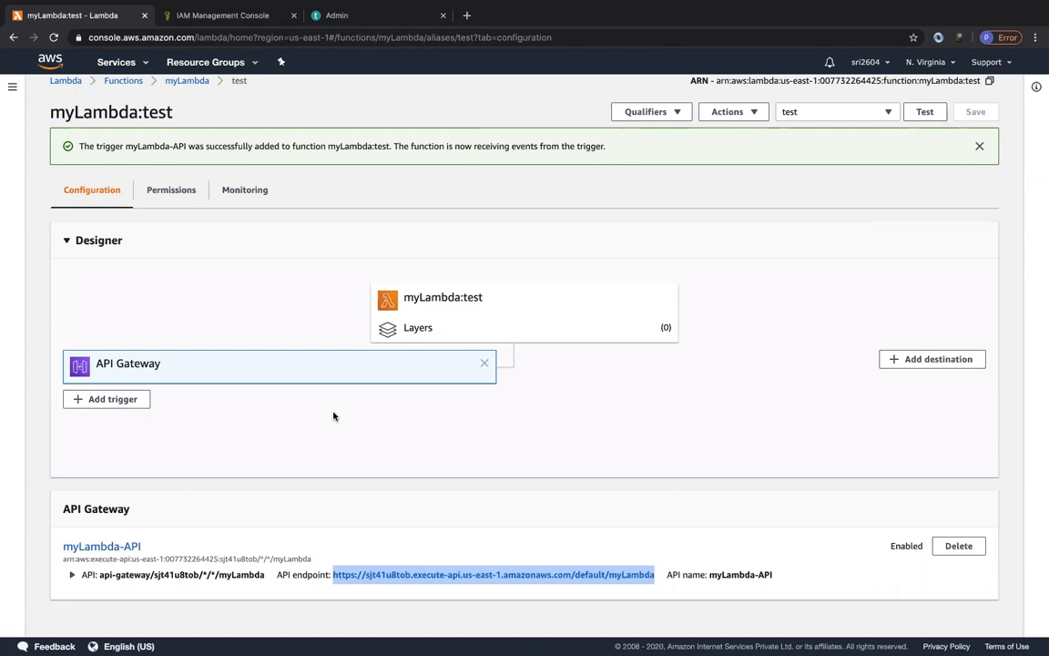
# Open the Lucidchart documents dashboard in a new browser tab.
pyautogui.click(467, 14)
pyautogui.write('l')
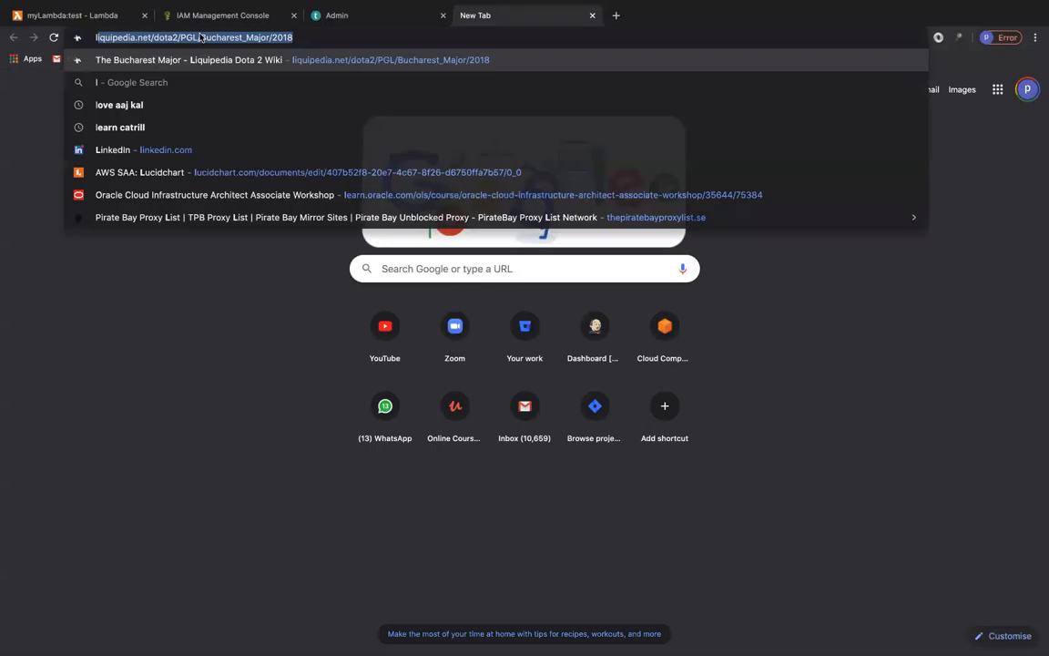
pyautogui.write('ucid')
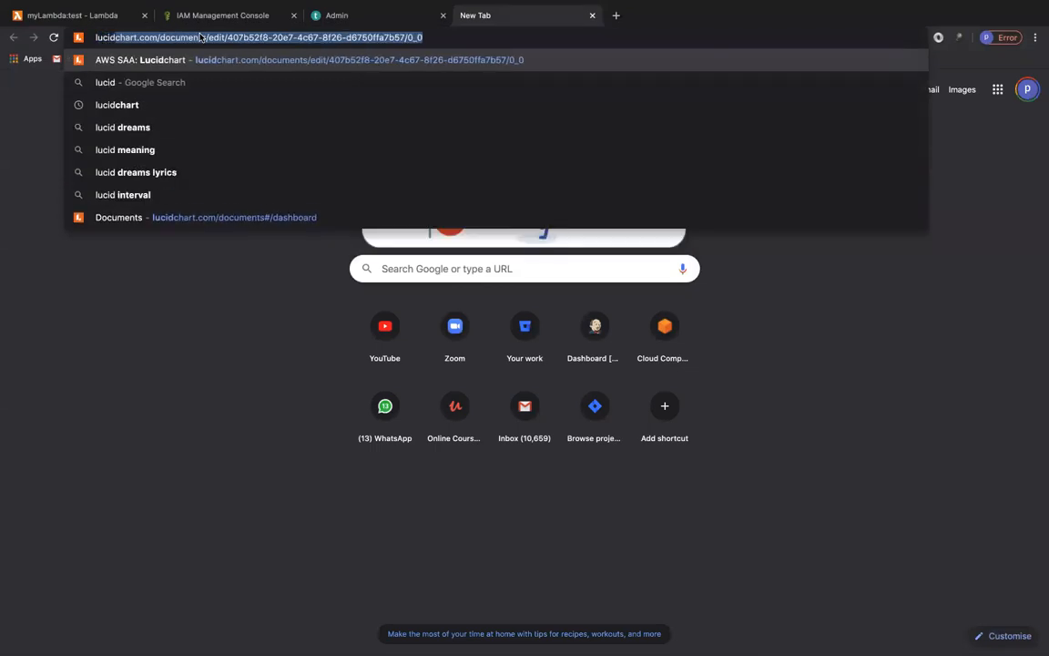
pyautogui.press('Down')
pyautogui.press('Down')
pyautogui.press('Down')
pyautogui.press('Down')
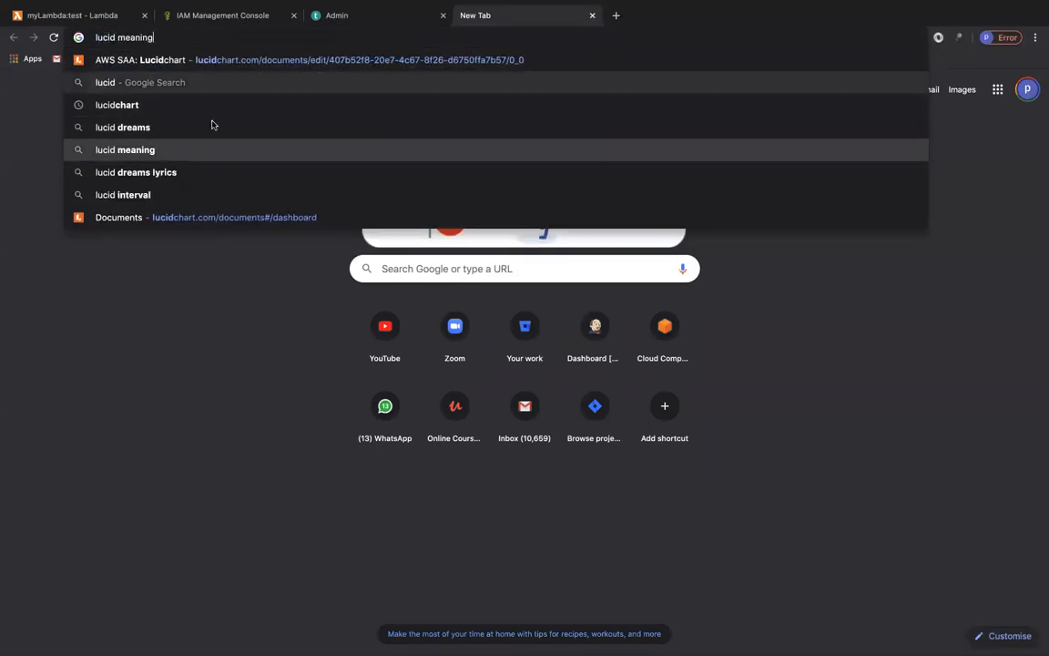
pyautogui.click(171, 218)
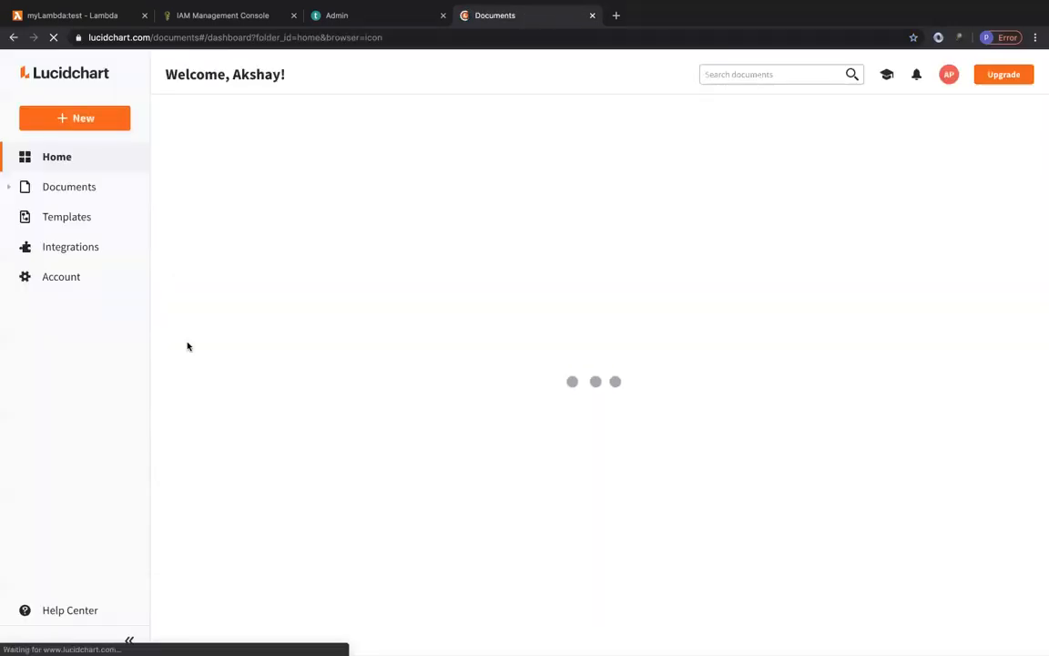
# Open the Serverless Registration diagram from My Documents and present it in full screen.
pyautogui.click(68, 187)
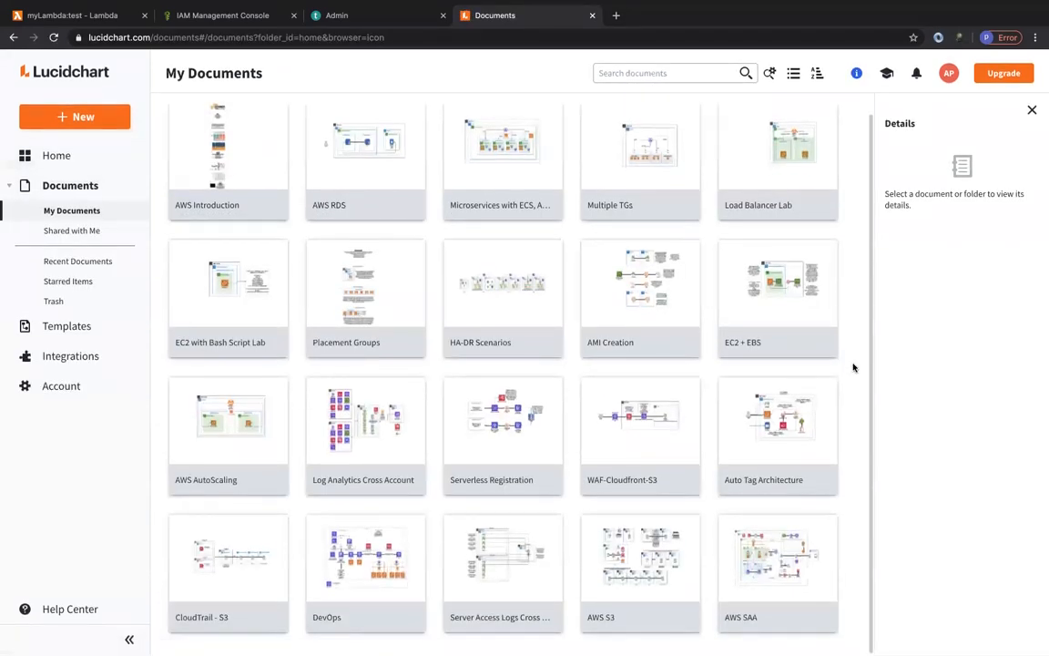
pyautogui.click(459, 484)
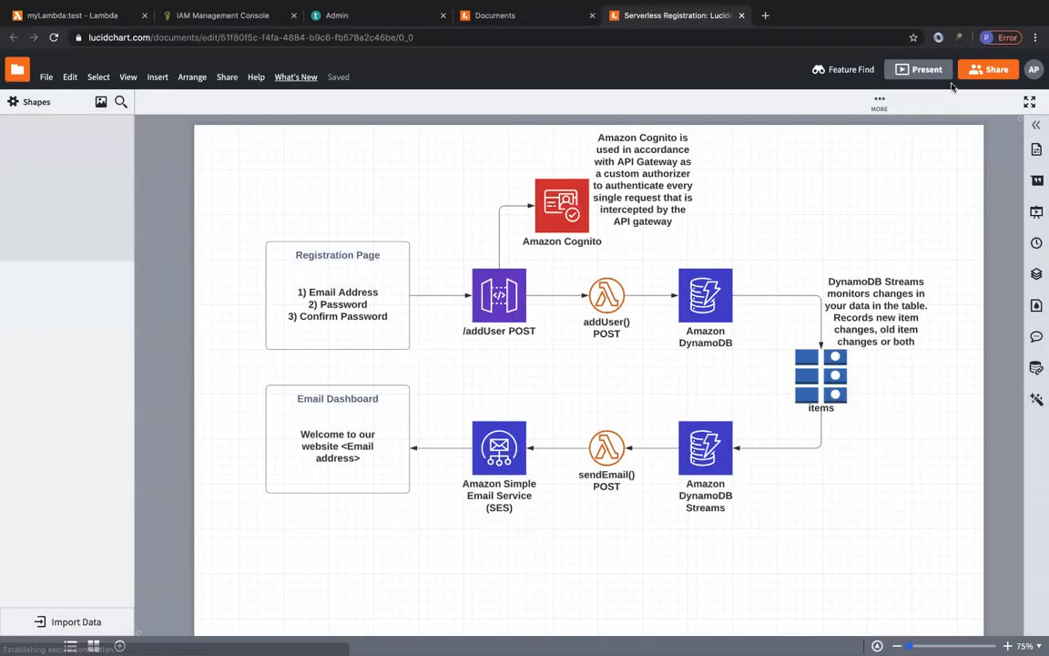
pyautogui.click(856, 70)
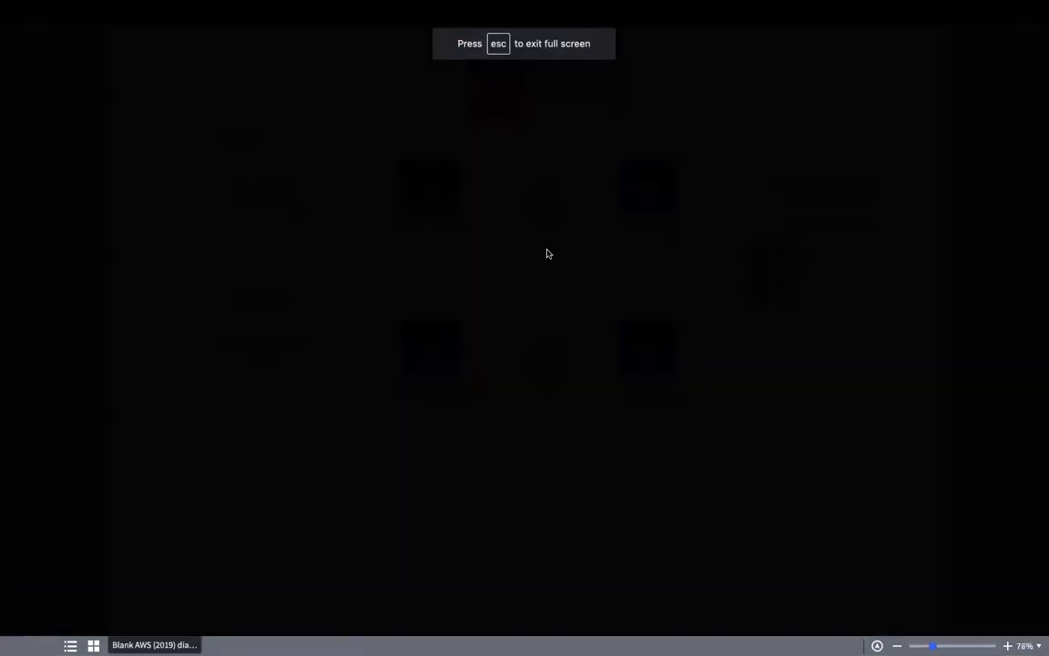